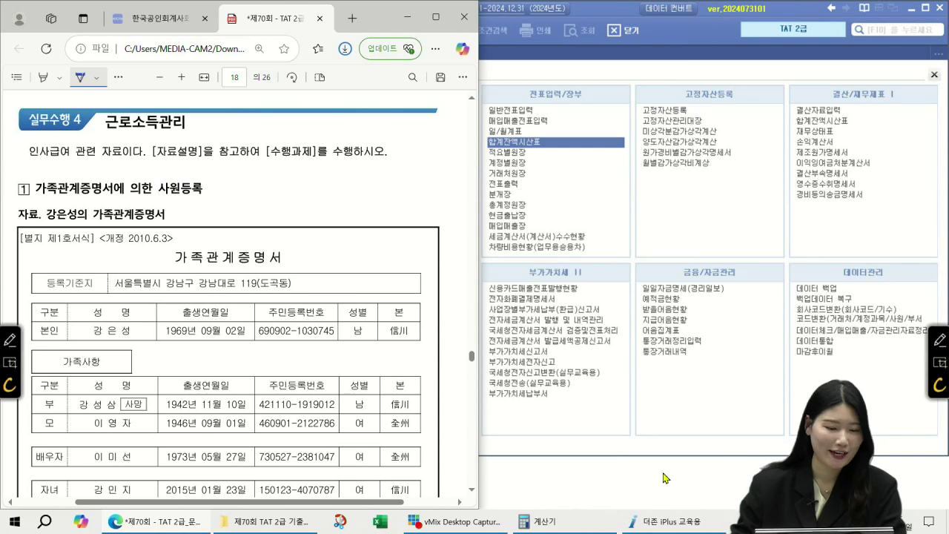
# - Scroll the PDF to the 자료설명 and 수행과제 boxes below the 가족관계증명서 table, then start the drawing tool
pyautogui.scroll(-2, 331, 296)
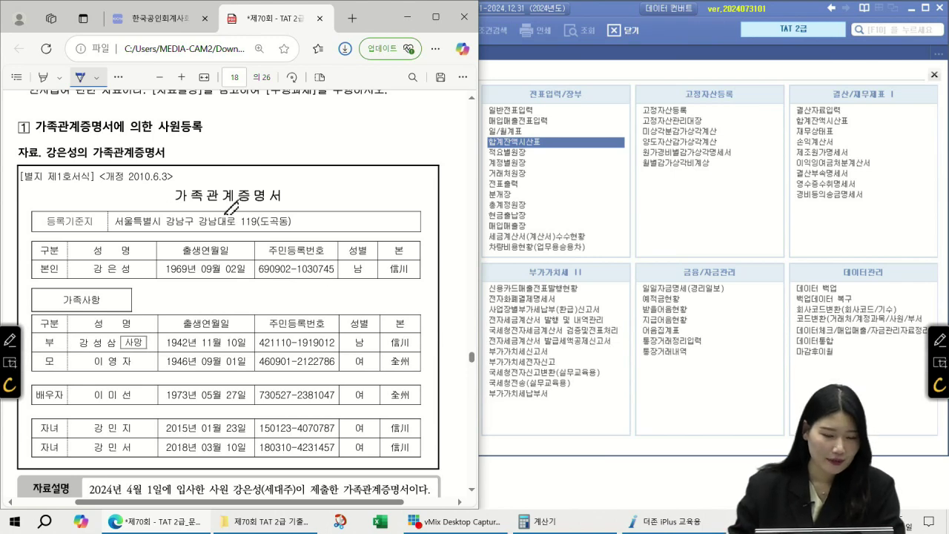
pyautogui.scroll(-2, 230, 211)
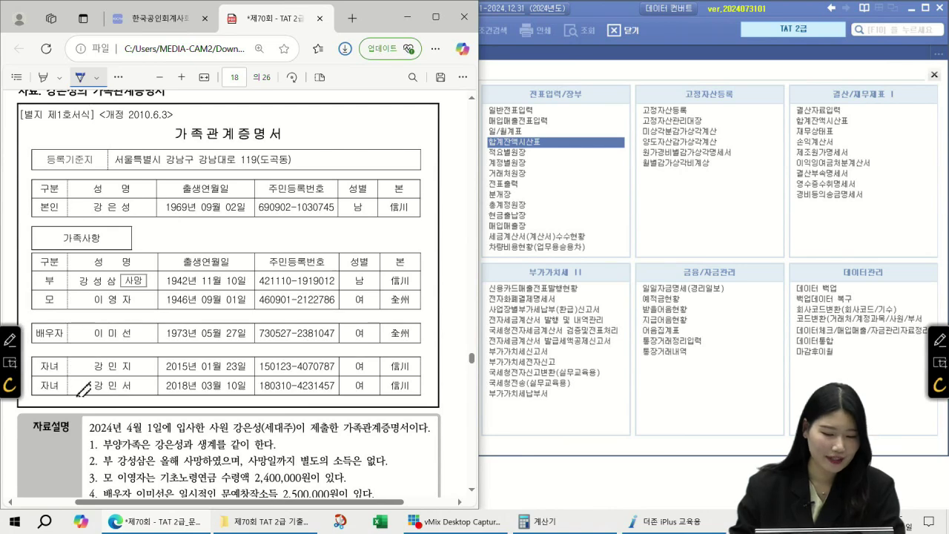
pyautogui.scroll(-2, 83, 387)
pyautogui.scroll(-2, 86, 386)
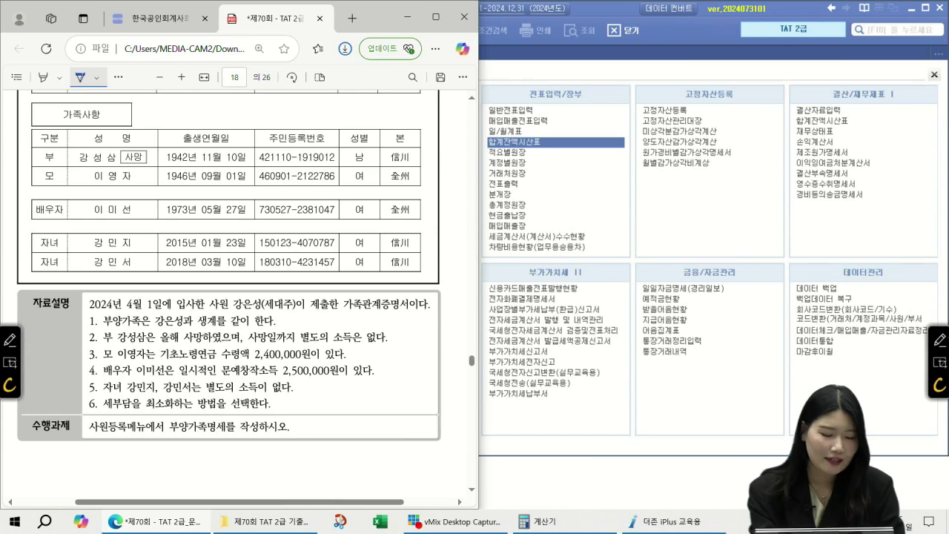
pyautogui.click(11, 340)
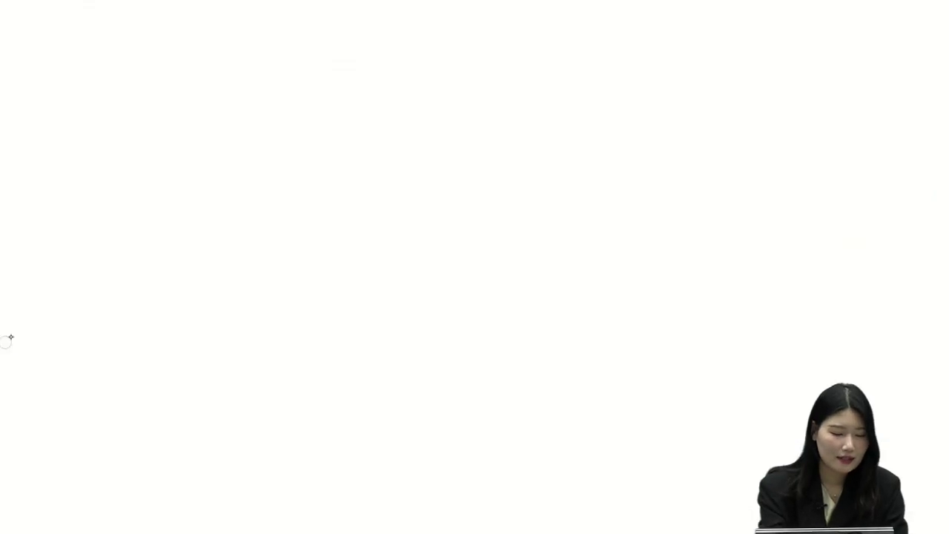
pyautogui.moveTo(289, 314)
pyautogui.mouseDown()
pyautogui.moveTo(283, 324)
pyautogui.moveTo(291, 314)
pyautogui.mouseUp()
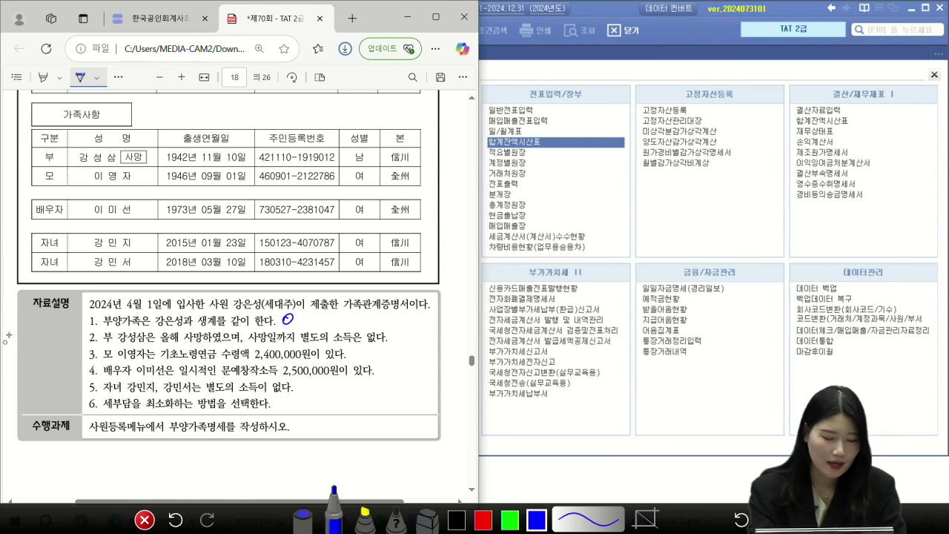
pyautogui.moveTo(181, 342); pyautogui.dragTo(220, 340)
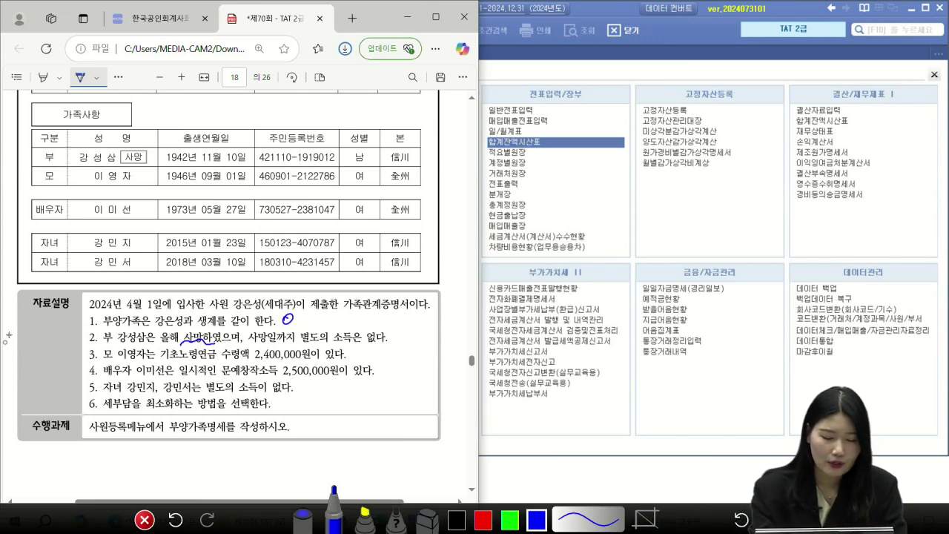
pyautogui.moveTo(393, 327)
pyautogui.mouseDown()
pyautogui.moveTo(451, 331)
pyautogui.moveTo(410, 352)
pyautogui.mouseUp()
pyautogui.click(416, 330)
pyautogui.moveTo(417, 342); pyautogui.dragTo(423, 349)
pyautogui.moveTo(426, 340); pyautogui.dragTo(439, 339)
pyautogui.moveTo(443, 329); pyautogui.dragTo(449, 335)
pyautogui.moveTo(443, 340); pyautogui.dragTo(445, 344)
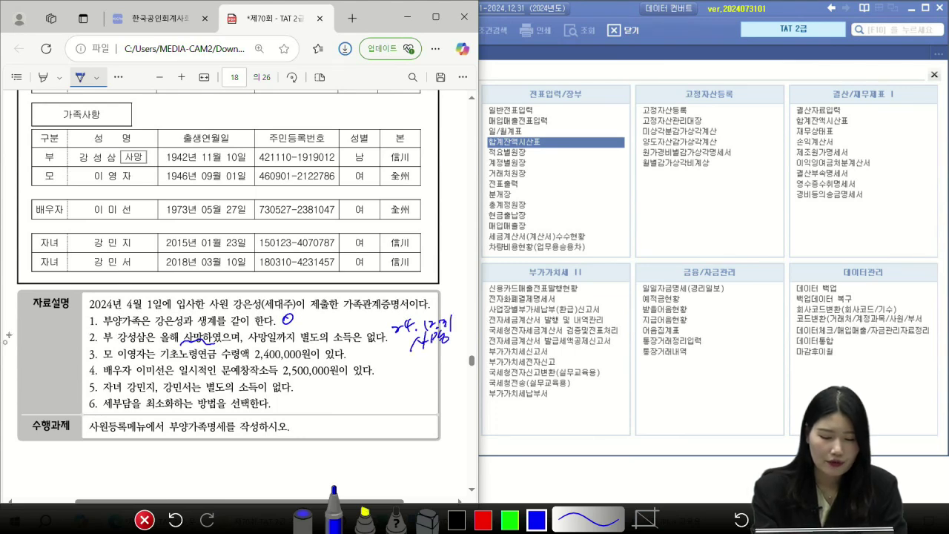
pyautogui.moveTo(337, 321); pyautogui.dragTo(364, 320)
pyautogui.moveTo(333, 319); pyautogui.dragTo(340, 325)
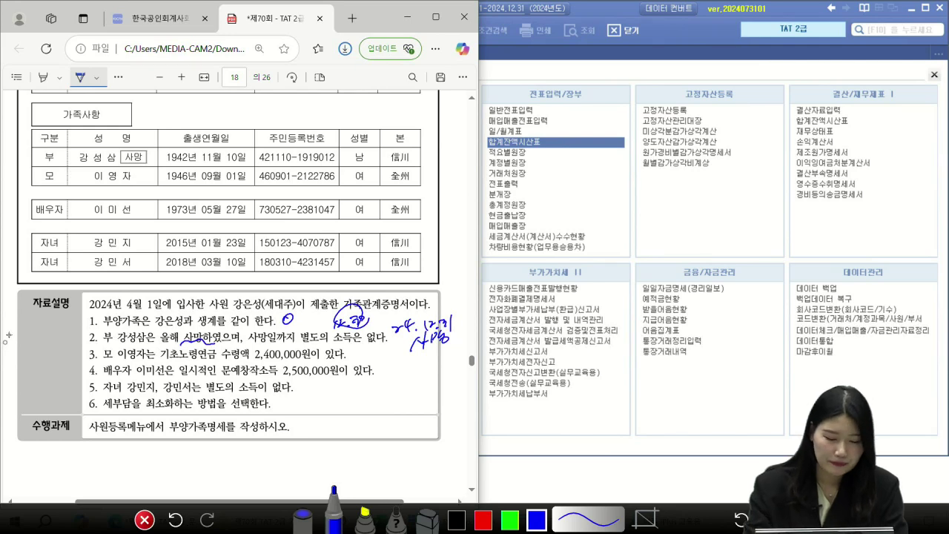
pyautogui.click(144, 520)
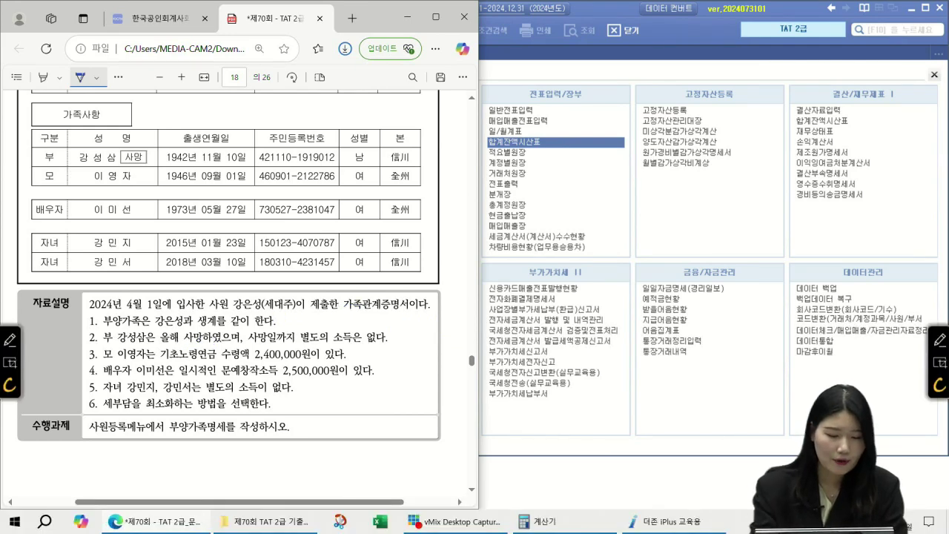
pyautogui.click(9, 338)
pyautogui.moveTo(391, 332); pyautogui.dragTo(386, 339)
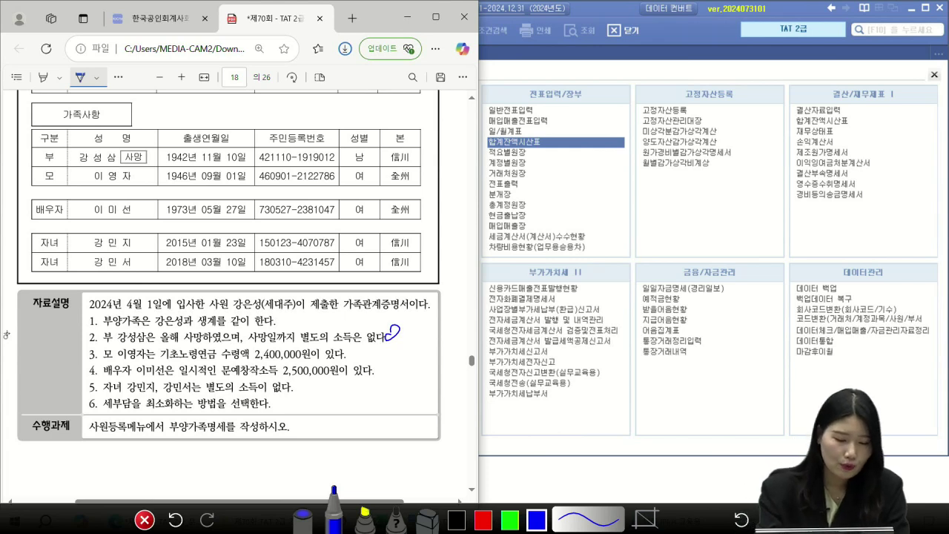
pyautogui.moveTo(161, 363); pyautogui.dragTo(216, 358)
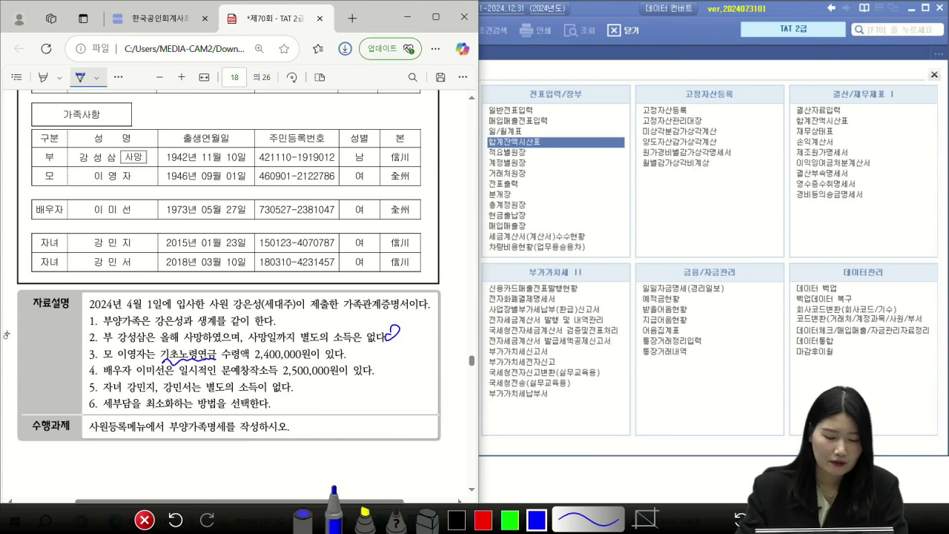
pyautogui.moveTo(275, 347)
pyautogui.mouseDown()
pyautogui.moveTo(297, 370)
pyautogui.moveTo(282, 374)
pyautogui.mouseUp()
pyautogui.moveTo(363, 349); pyautogui.dragTo(360, 350)
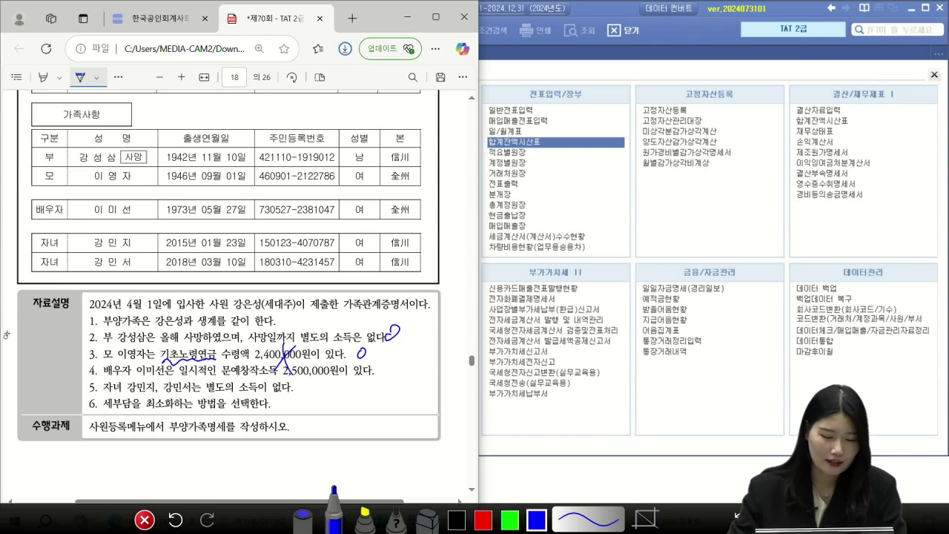
pyautogui.moveTo(181, 375); pyautogui.dragTo(273, 372)
pyautogui.moveTo(375, 367)
pyautogui.mouseDown()
pyautogui.moveTo(385, 387)
pyautogui.moveTo(414, 361)
pyautogui.moveTo(417, 380)
pyautogui.moveTo(435, 376)
pyautogui.moveTo(404, 406)
pyautogui.moveTo(414, 387)
pyautogui.moveTo(436, 386)
pyautogui.mouseUp()
pyautogui.moveTo(359, 363); pyautogui.dragTo(360, 366)
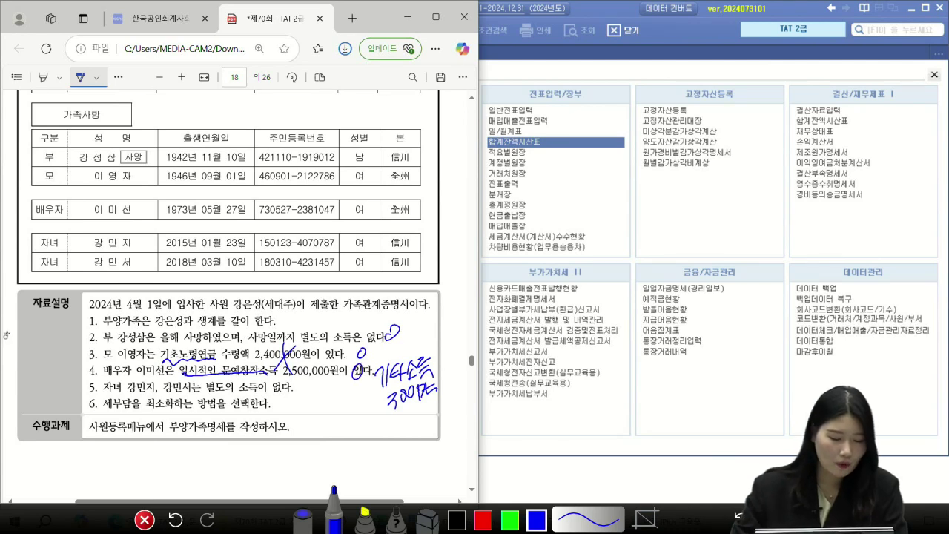
pyautogui.moveTo(125, 395); pyautogui.dragTo(295, 388)
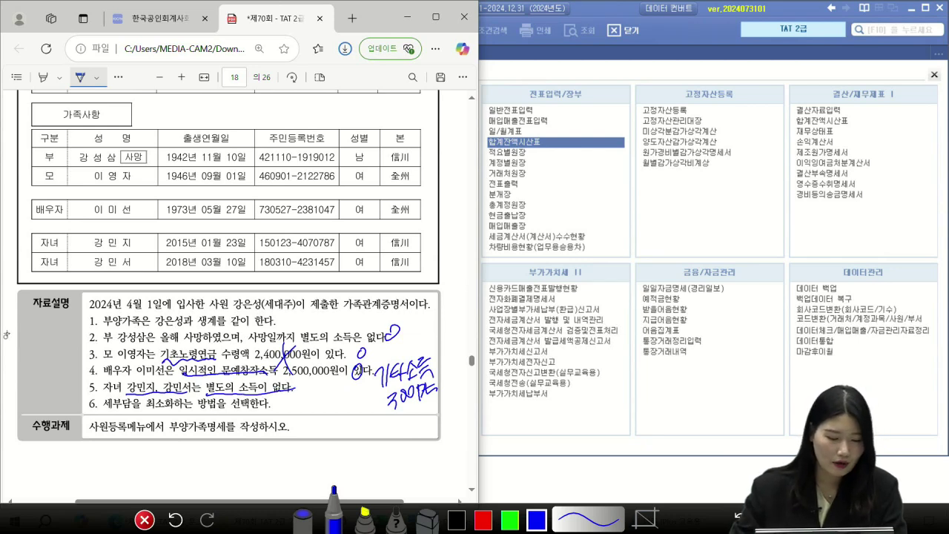
pyautogui.moveTo(104, 409); pyautogui.dragTo(194, 407)
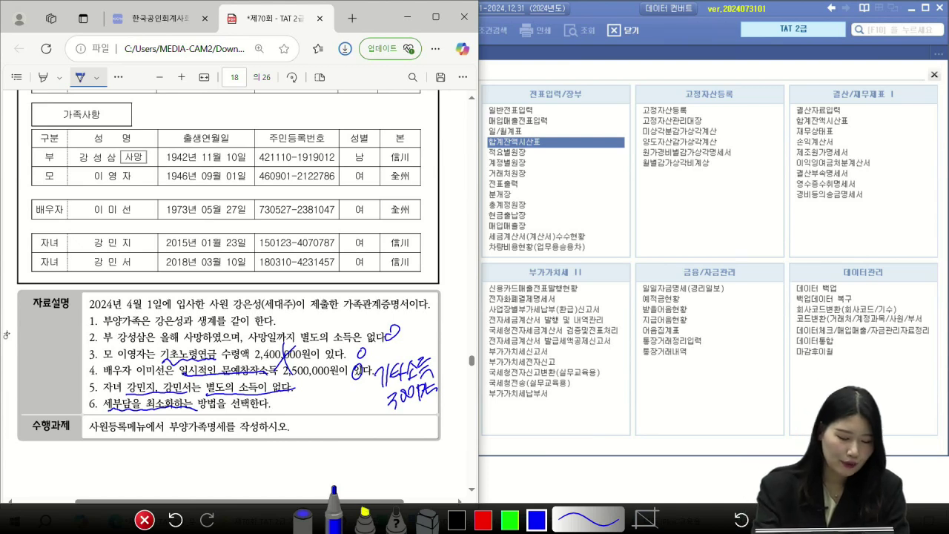
pyautogui.moveTo(87, 435)
pyautogui.mouseDown()
pyautogui.moveTo(163, 433)
pyautogui.moveTo(193, 444)
pyautogui.moveTo(234, 438)
pyautogui.mouseUp()
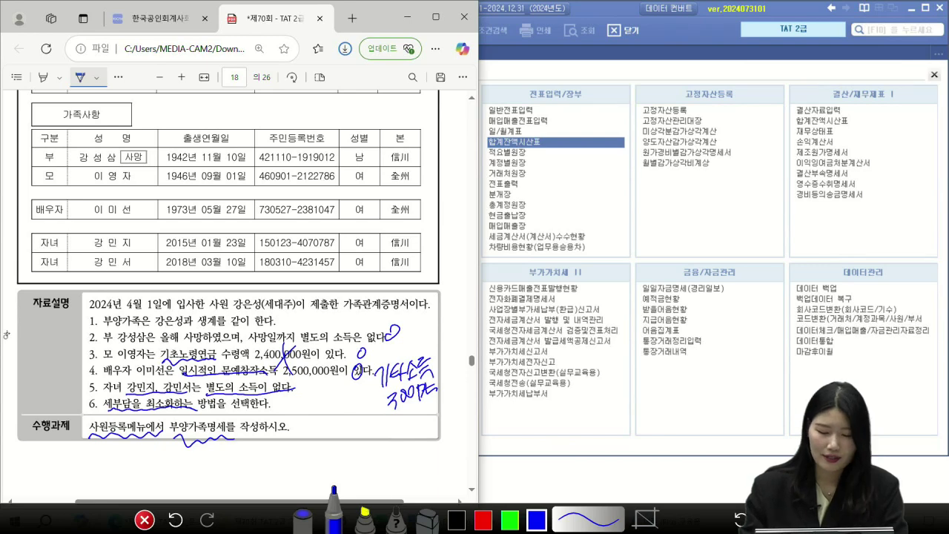
pyautogui.click(144, 519)
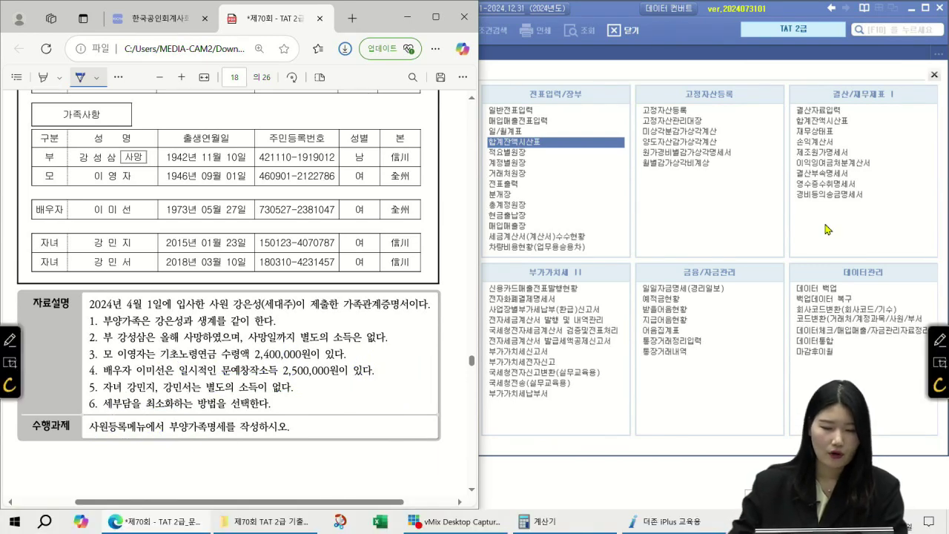
# - Open 사원등록 from the HR and payroll menu and load employee 1500
pyautogui.click(779, 58)
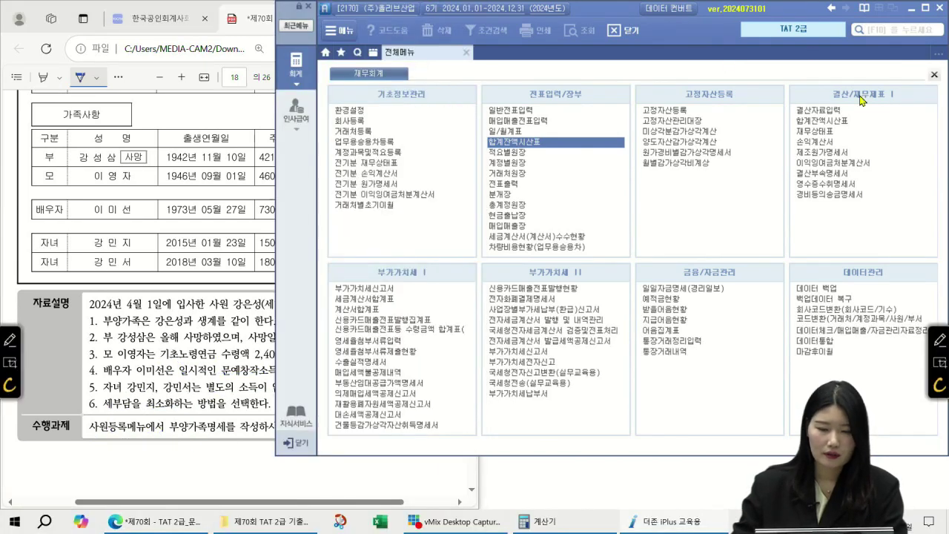
pyautogui.click(295, 115)
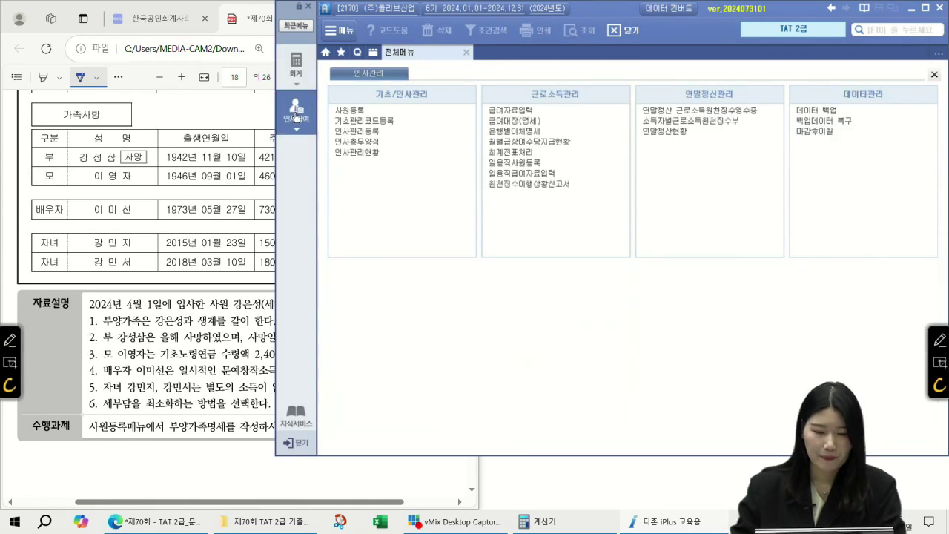
pyautogui.click(355, 112)
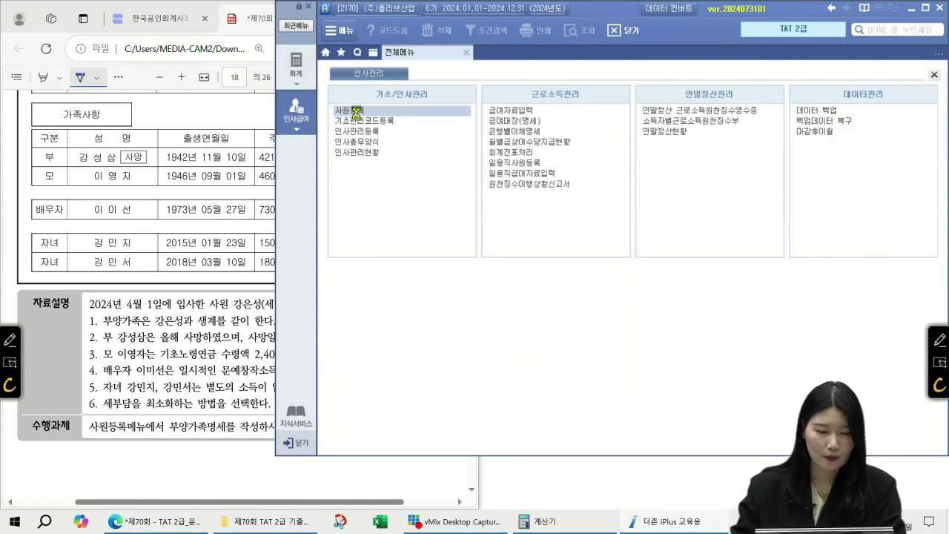
pyautogui.scroll(2, 199, 154)
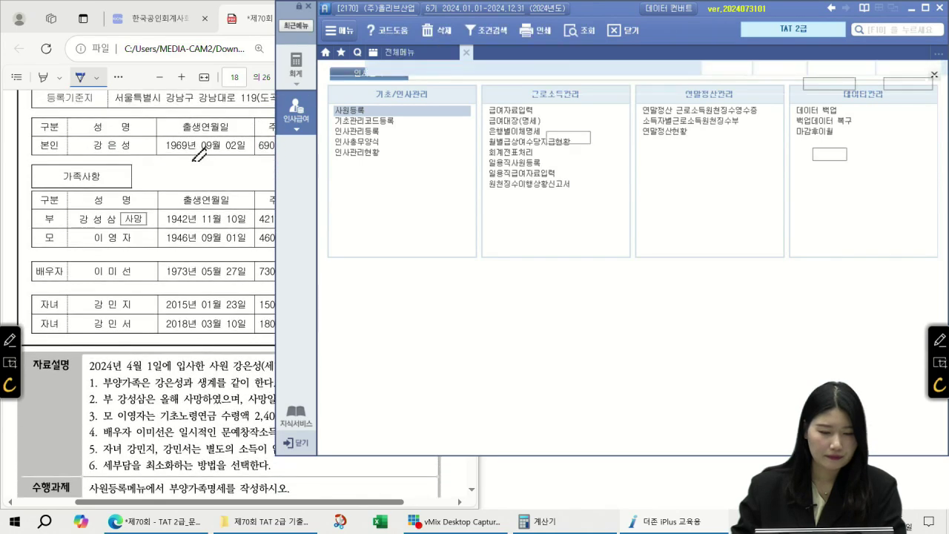
pyautogui.click(375, 129)
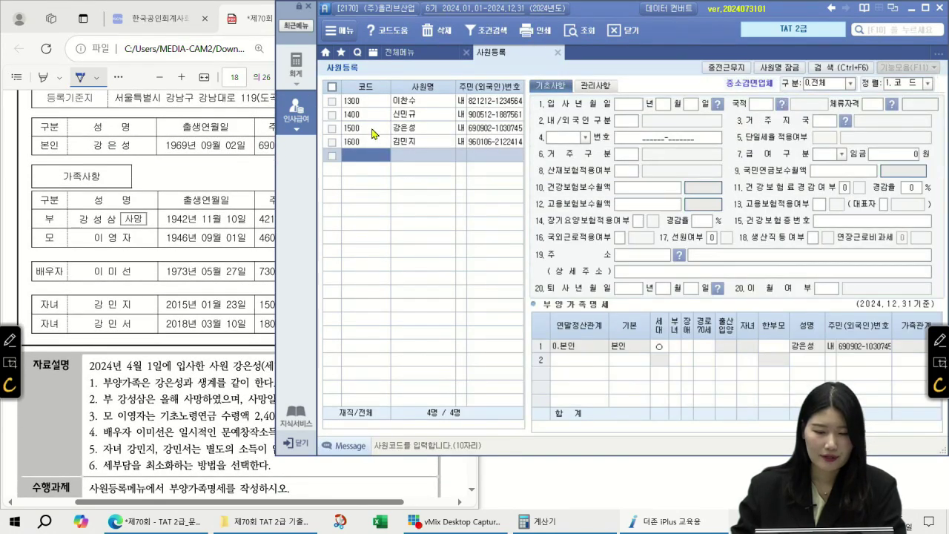
# - Start dependent row 2 as code 1 직계존속 and enter the father's name
pyautogui.click(587, 358)
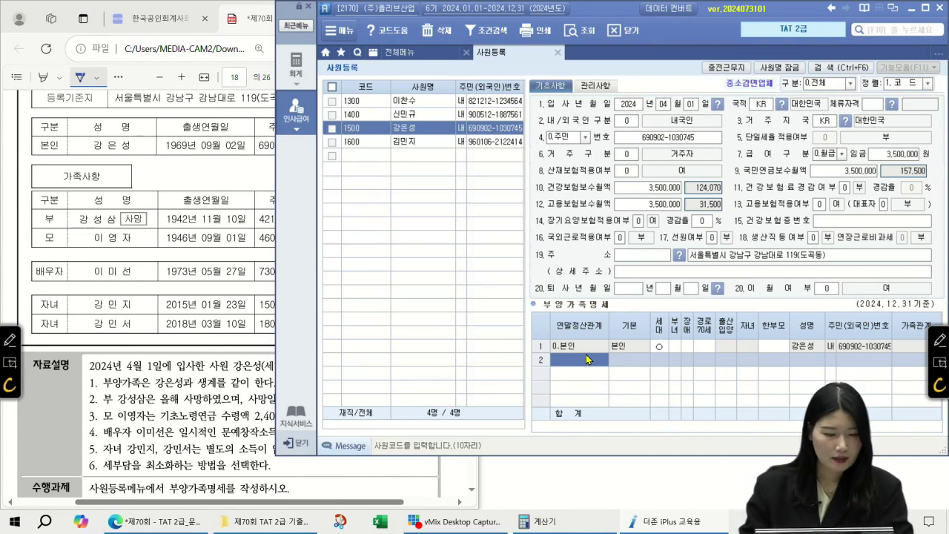
pyautogui.write('1.(소)직계존속')
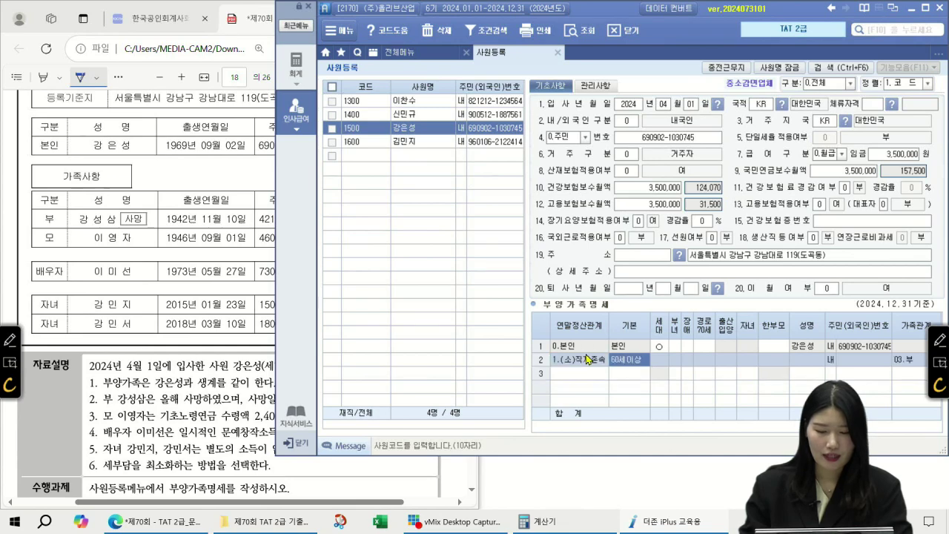
pyautogui.press('Return')
pyautogui.press('Return')
pyautogui.press('Return')
pyautogui.press('Return')
pyautogui.press('Return')
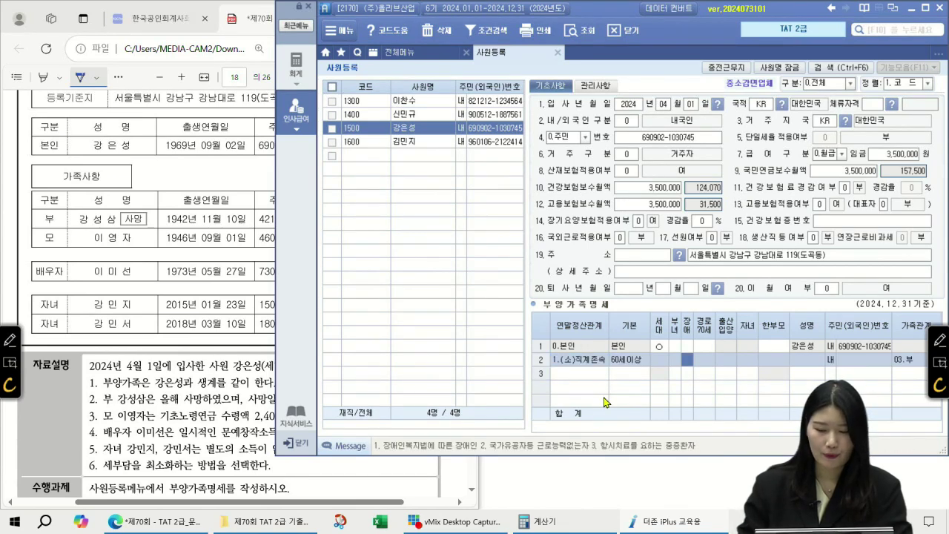
pyautogui.press('Return')
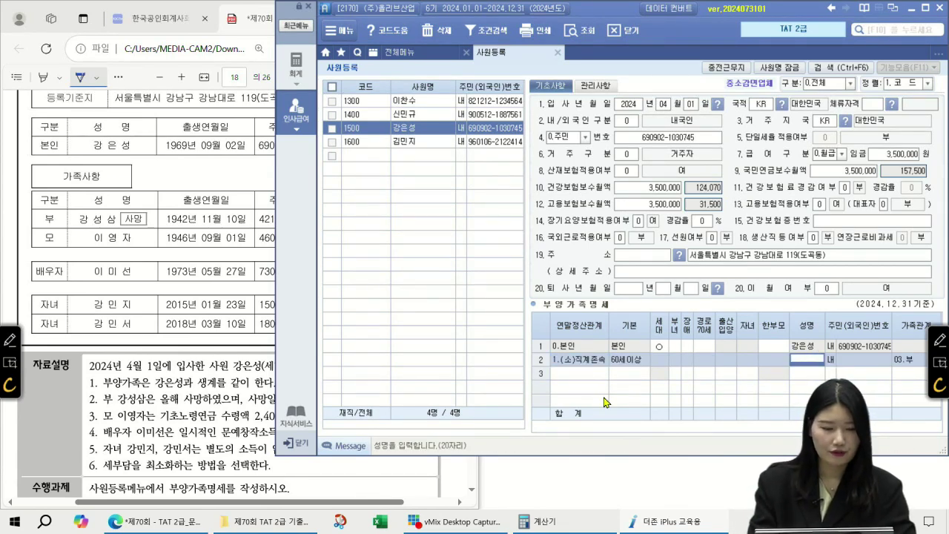
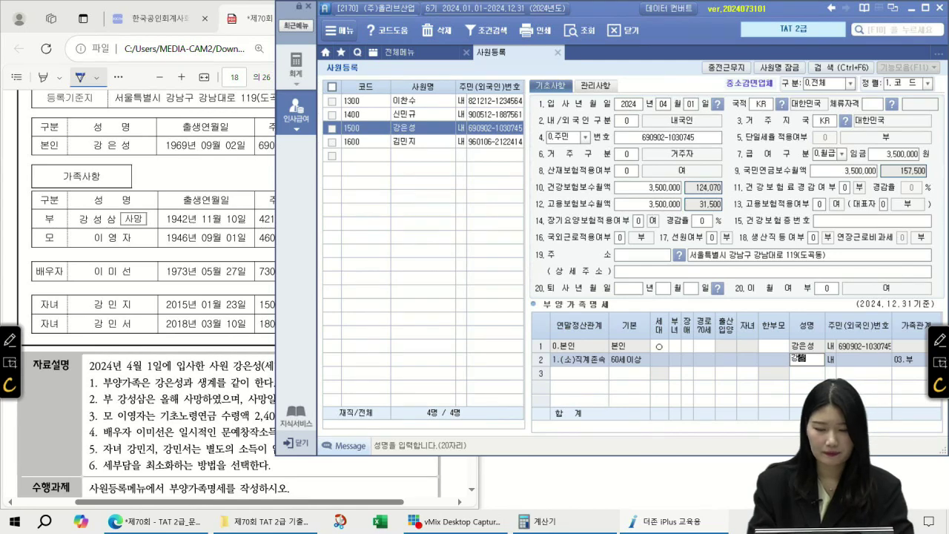
pyautogui.press('Return')
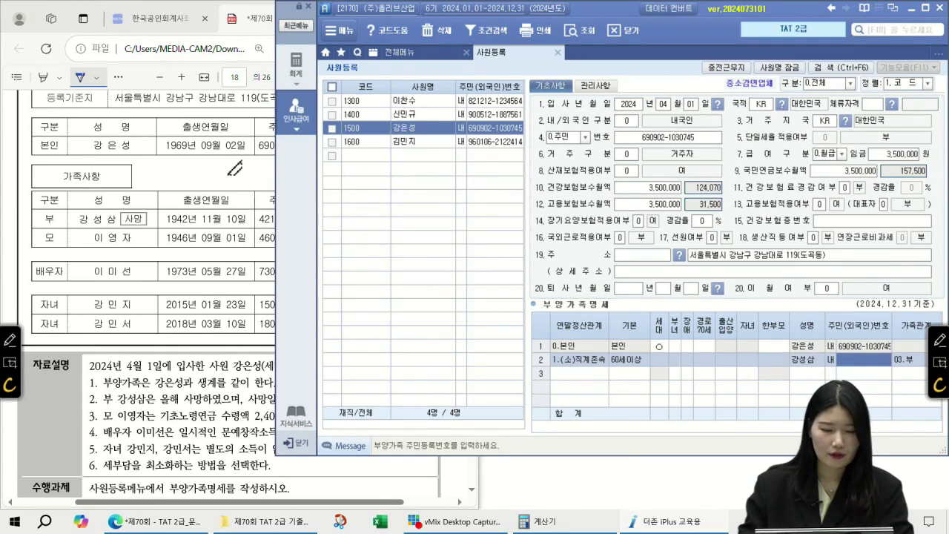
# - Enter the father's resident registration number, checked against the PDF
pyautogui.click(229, 163)
pyautogui.moveTo(393, 503); pyautogui.dragTo(445, 503)
pyautogui.click(868, 362)
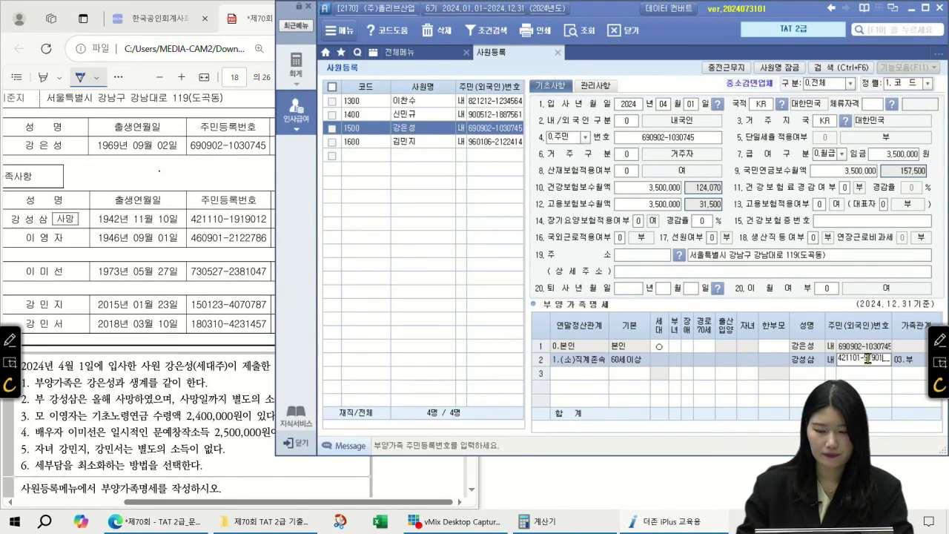
pyautogui.press('BackSpace')
pyautogui.press('BackSpace')
pyautogui.press('BackSpace')
pyautogui.press('BackSpace')
pyautogui.press('BackSpace')
pyautogui.press('BackSpace')
pyautogui.press('BackSpace')
pyautogui.press('BackSpace')
pyautogui.press('BackSpace')
pyautogui.press('BackSpace')
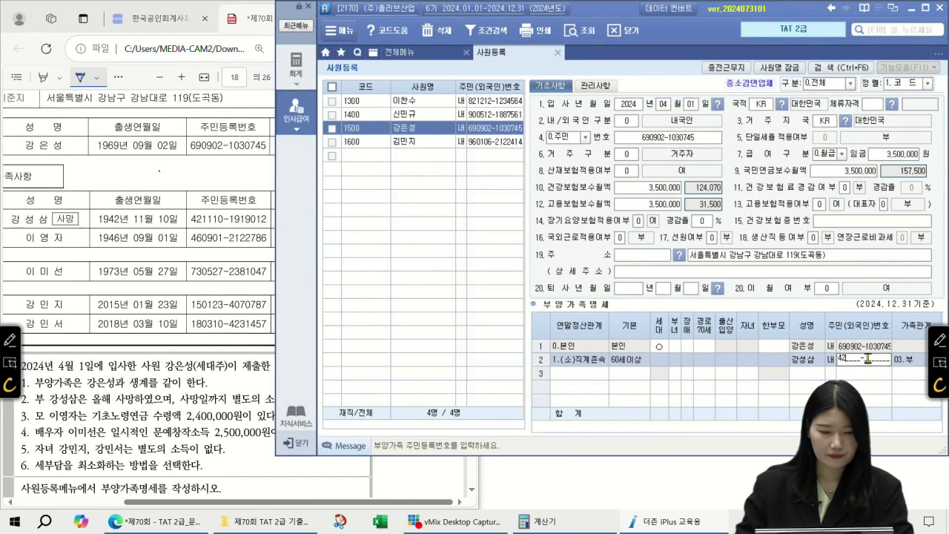
pyautogui.press('Return')
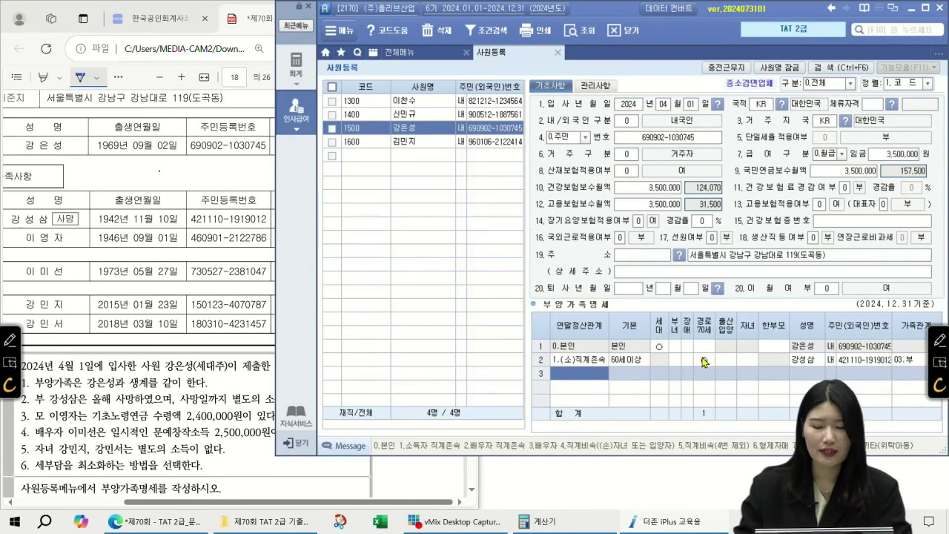
# - Add the mother in row 3 as code 1 직계존속 with her name and resident number
pyautogui.write('1')
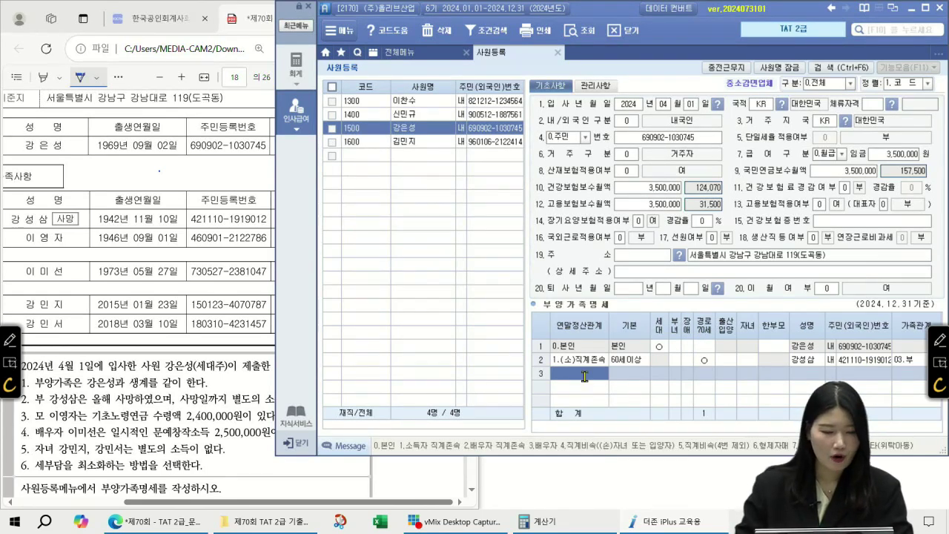
pyautogui.press('Return')
pyautogui.press('Return')
pyautogui.press('Return')
pyautogui.press('Return')
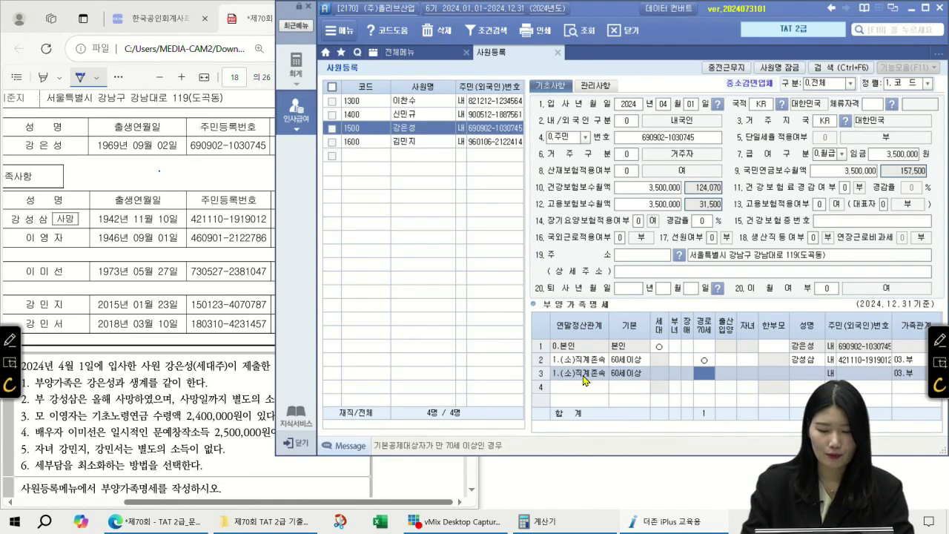
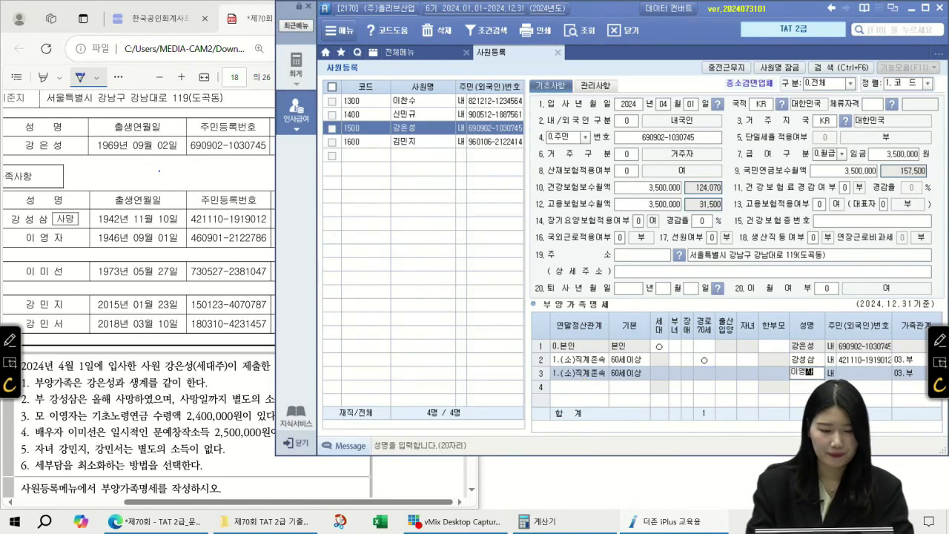
pyautogui.press('Return')
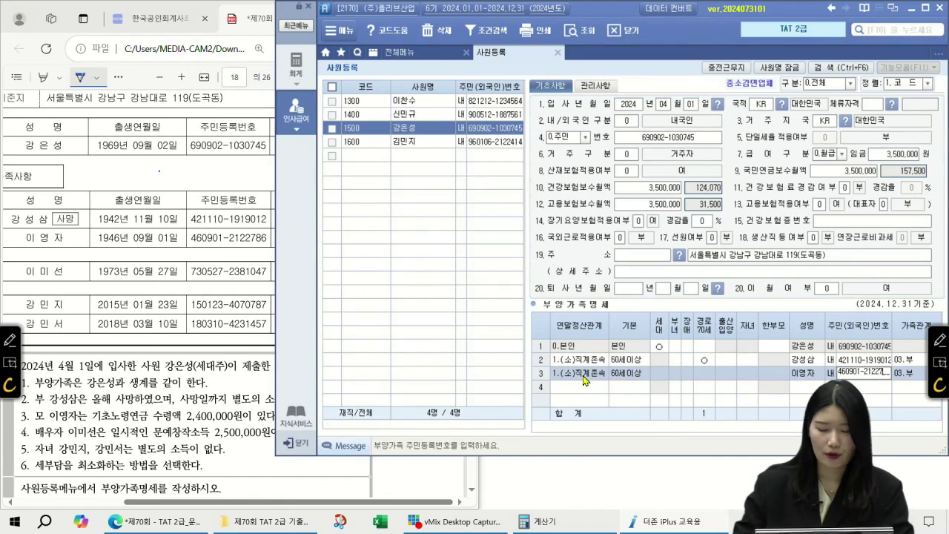
pyautogui.press('Return')
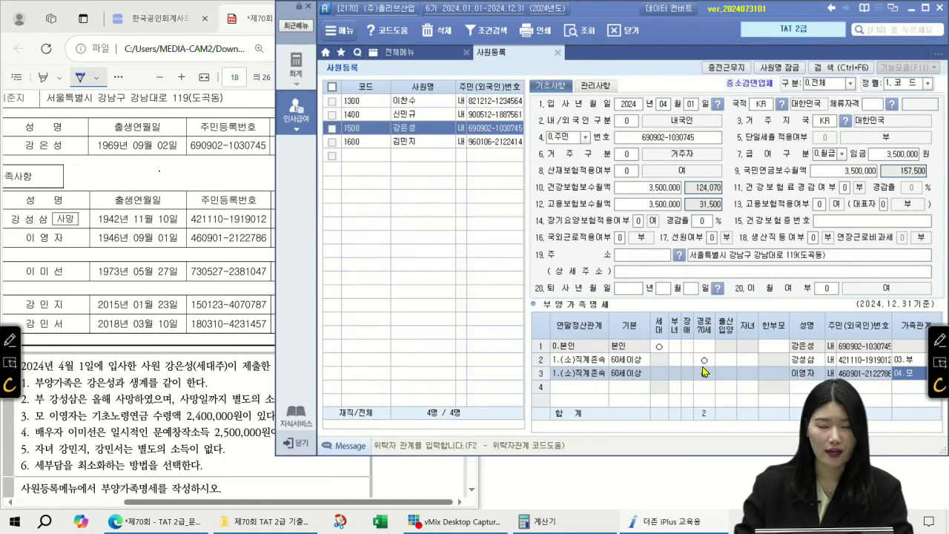
pyautogui.press('Return')
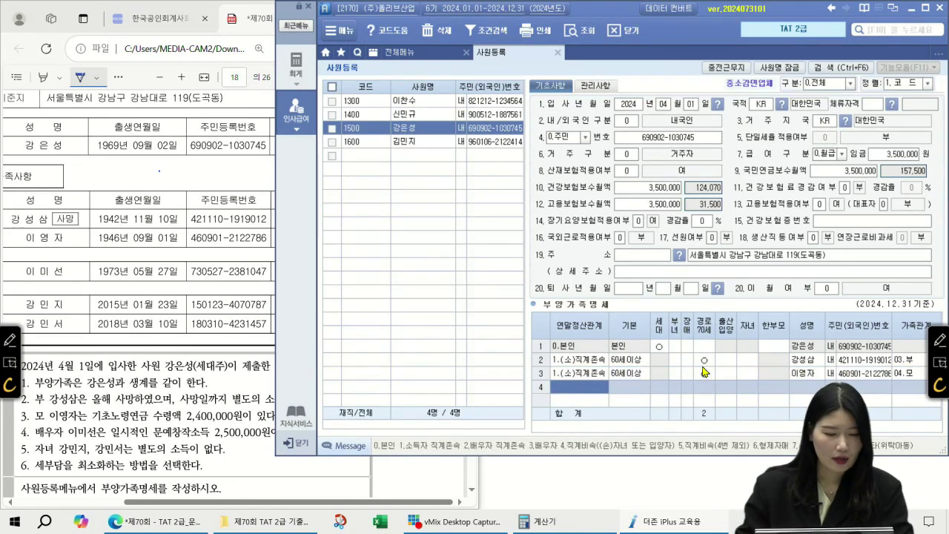
# - Add the spouse in row 4 as code 3 with her details, and mark the mother 경로70세
pyautogui.write('3')
pyautogui.press('Return')
pyautogui.press('Return')
pyautogui.press('Return')
pyautogui.press('Return')
pyautogui.press('Return')
pyautogui.press('Return')
pyautogui.press('Return')
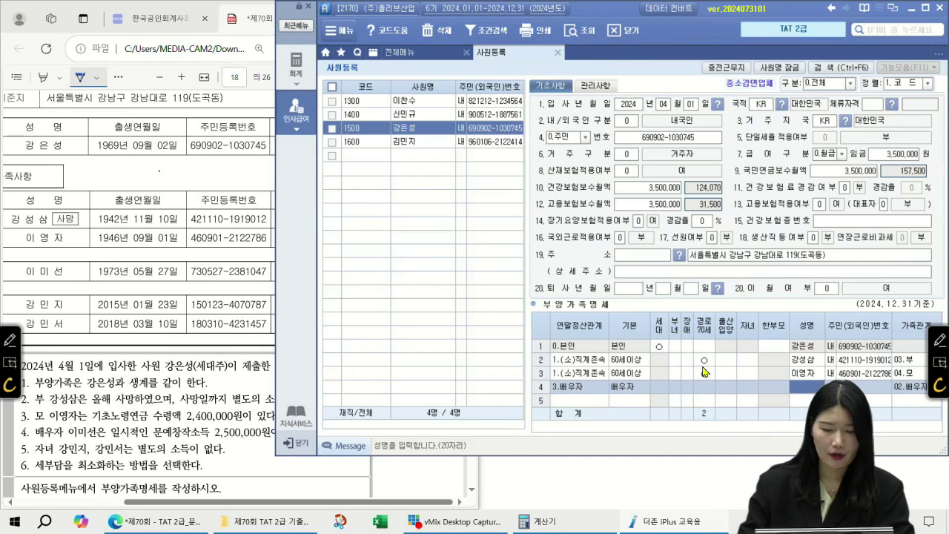
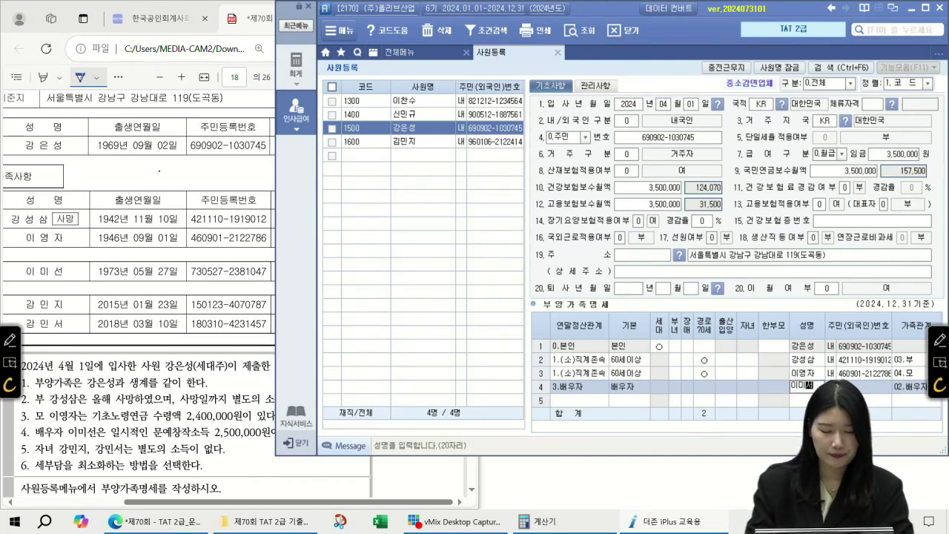
pyautogui.press('Return')
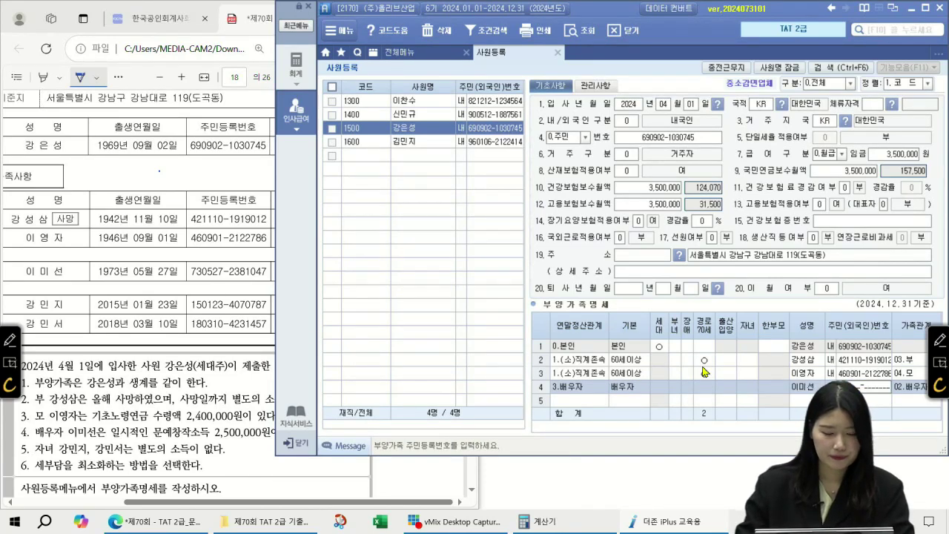
pyautogui.press('Return')
pyautogui.press('Return')
pyautogui.click(704, 372)
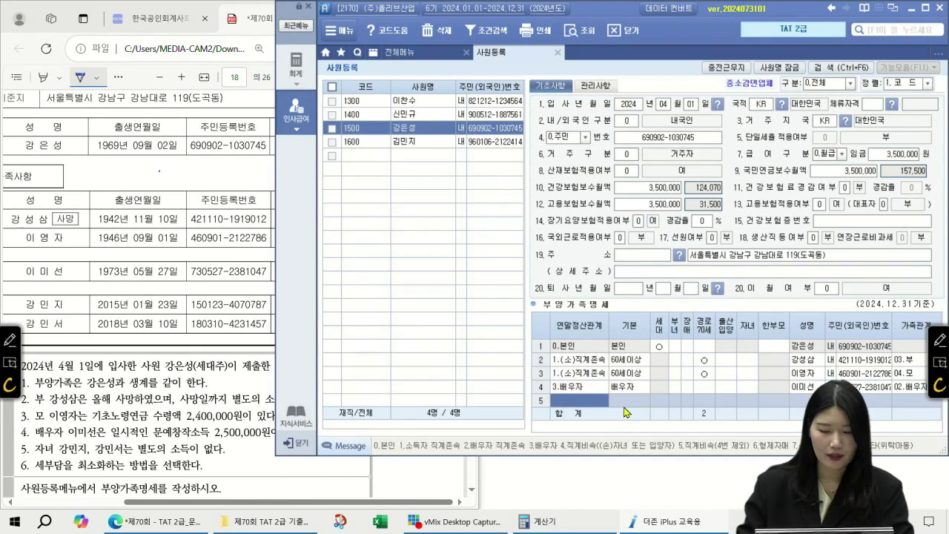
# - Add the first child in row 5 as code 4, 20세이하, with name and resident number
pyautogui.write('4')
pyautogui.press('Return')
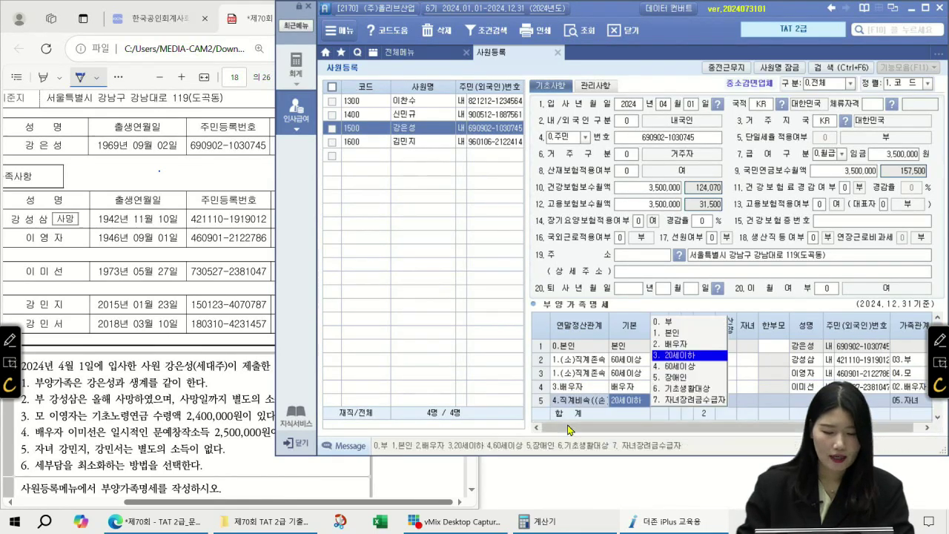
pyautogui.press('Return')
pyautogui.press('Return')
pyautogui.press('Return')
pyautogui.press('Return')
pyautogui.press('Return')
pyautogui.press('Return')
pyautogui.press('Return')
pyautogui.press('Return')
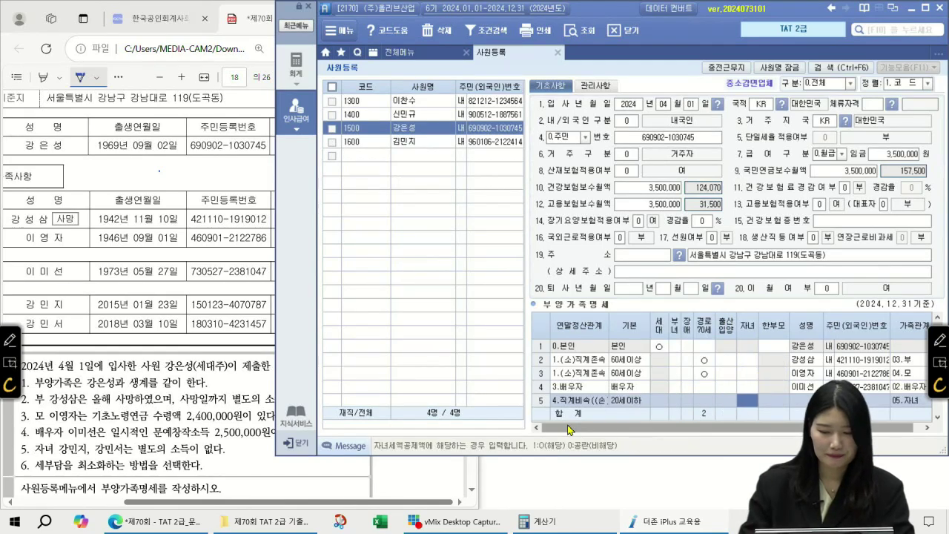
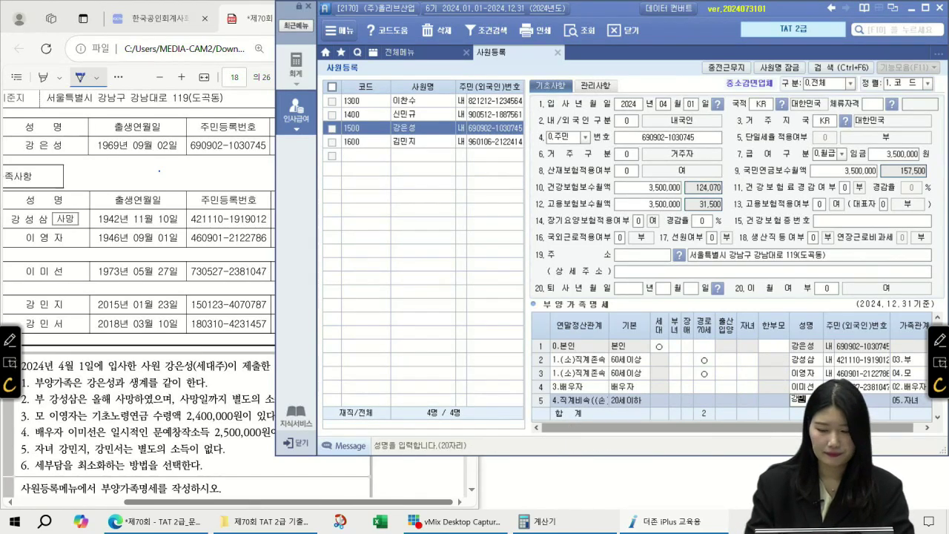
pyautogui.press('Return')
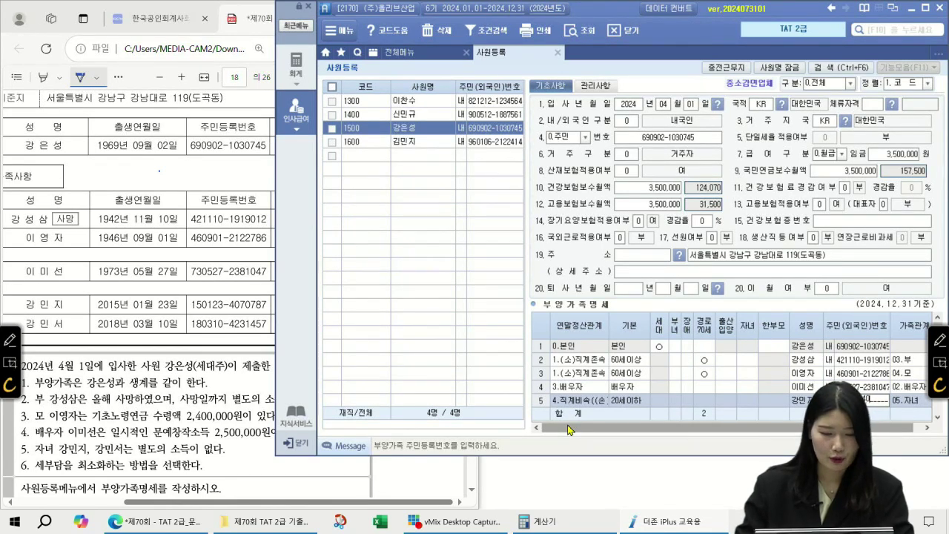
pyautogui.press('Return')
# - Add the second child in row 6 as code 4 with name and resident number
pyautogui.press('Return')
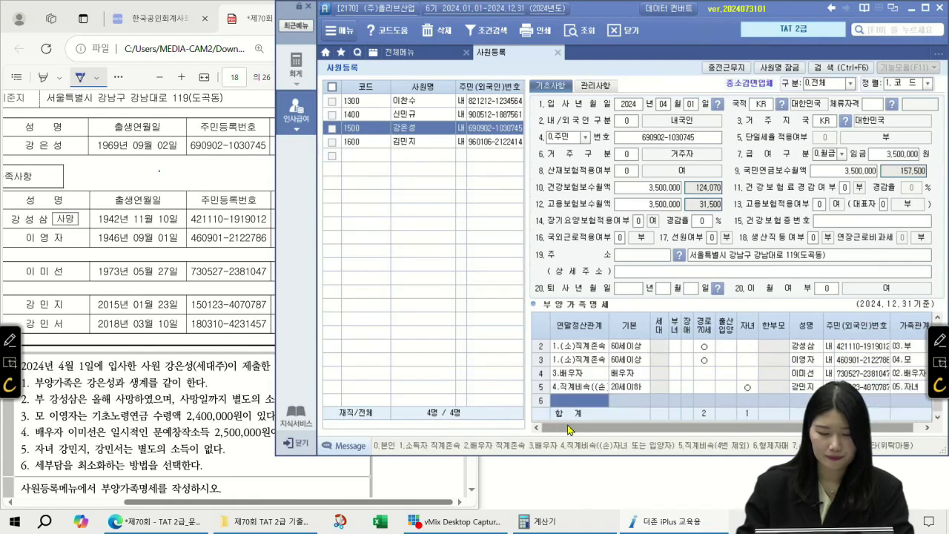
pyautogui.write('4')
pyautogui.press('Return')
pyautogui.press('Return')
pyautogui.press('Return')
pyautogui.press('Return')
pyautogui.press('Return')
pyautogui.press('Return')
pyautogui.press('Return')
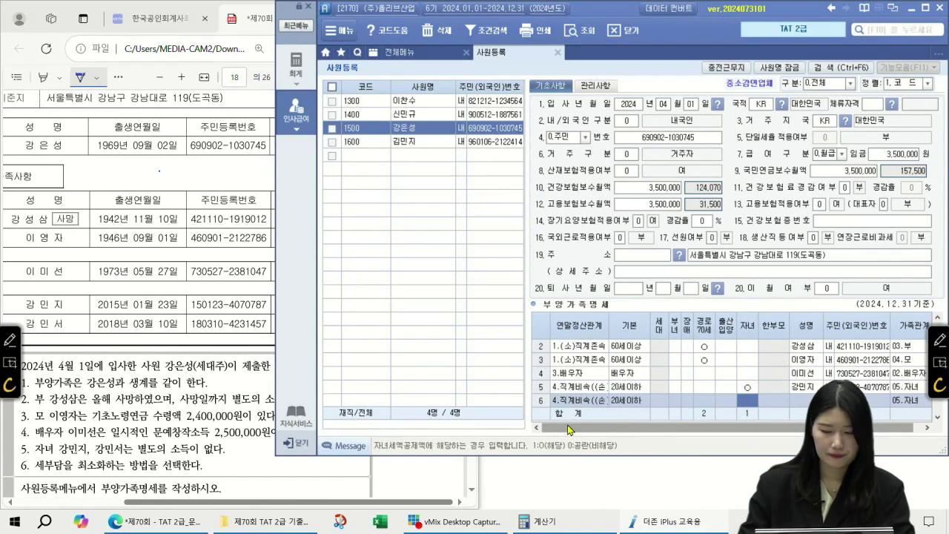
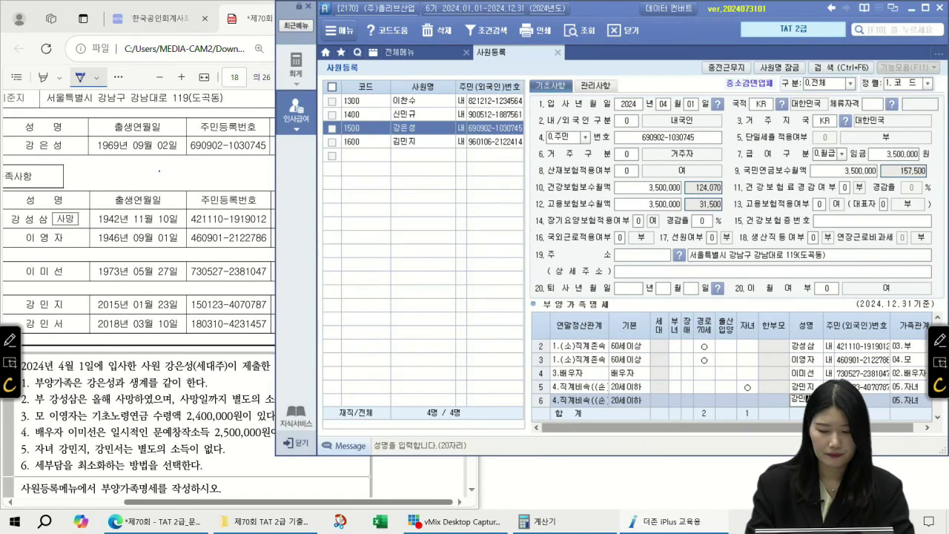
pyautogui.press('Return')
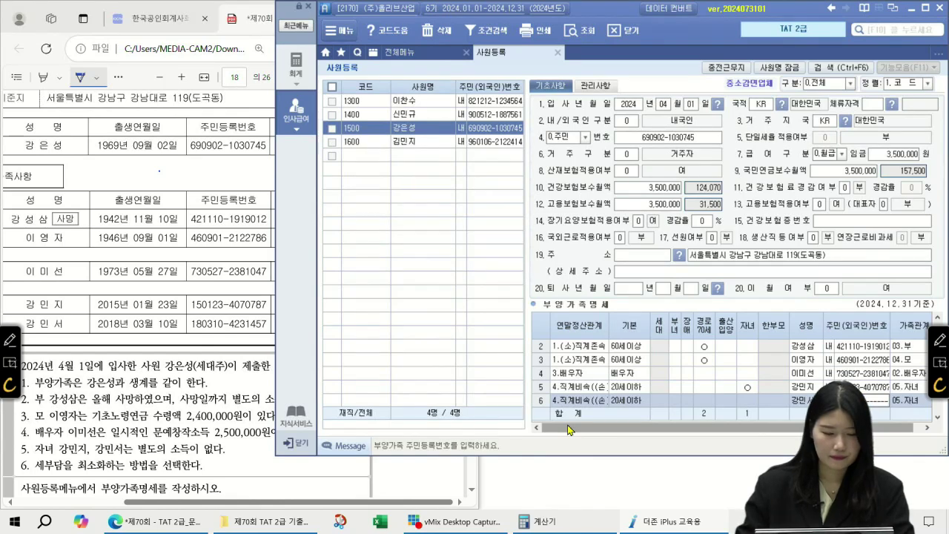
pyautogui.press('Return')
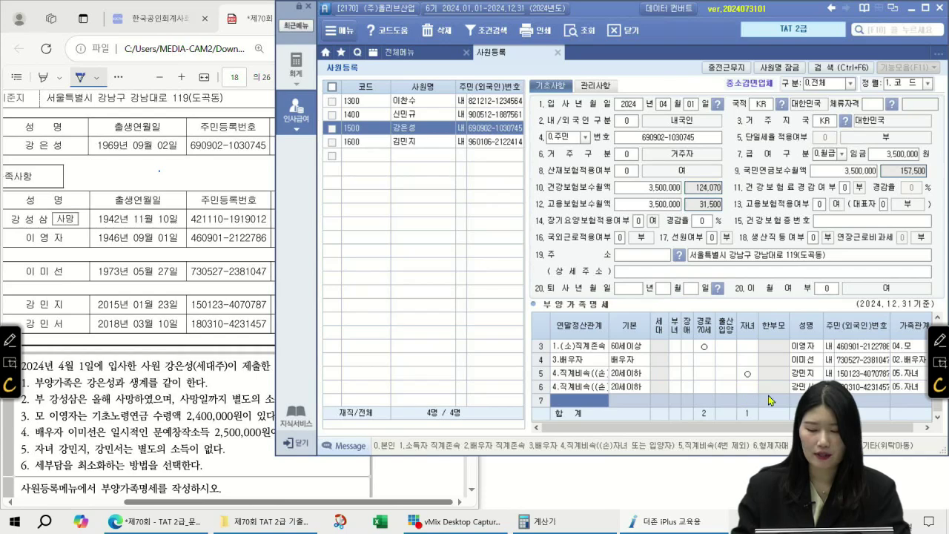
# - Set the second child's 기본 deduction back to 20세이하 from the dropdown
pyautogui.scroll(2, 805, 387)
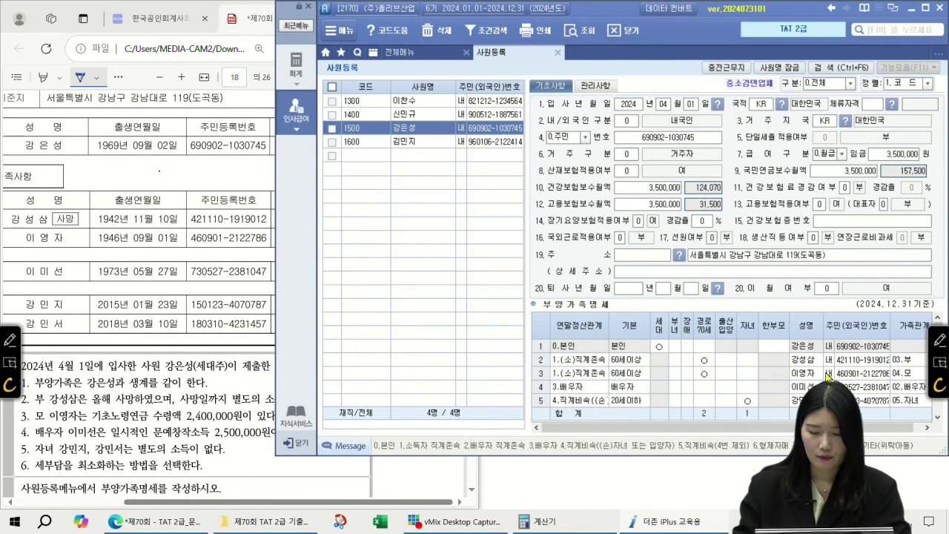
pyautogui.scroll(-2, 828, 376)
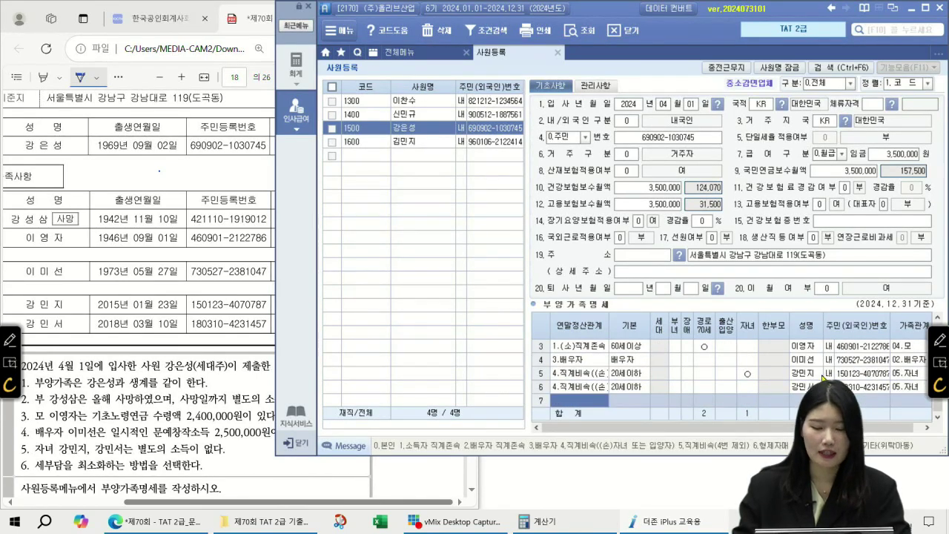
pyautogui.click(635, 387)
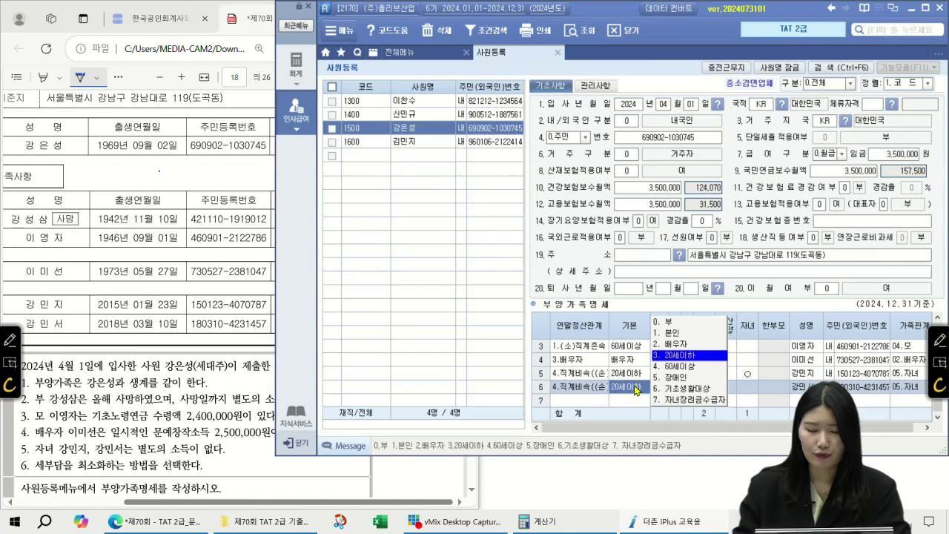
pyautogui.click(669, 323)
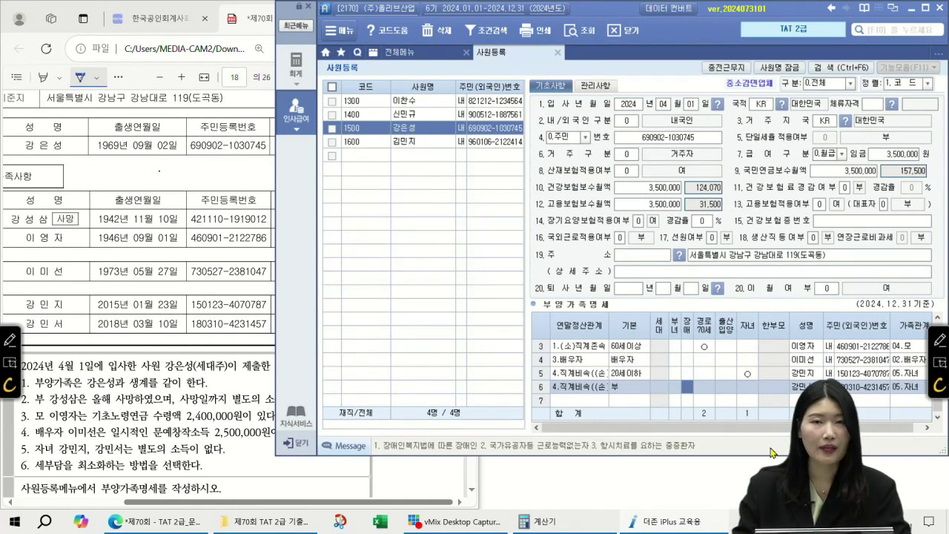
pyautogui.click(636, 387)
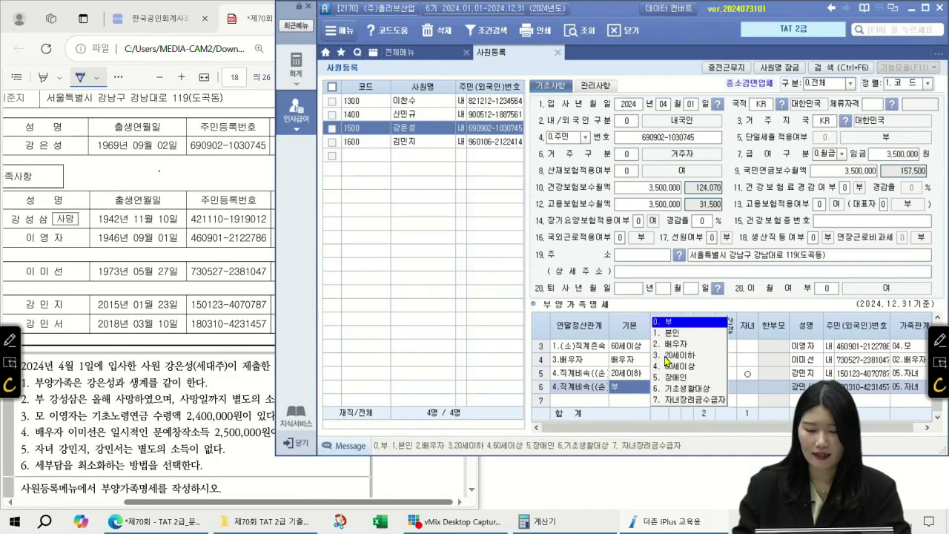
pyautogui.click(668, 355)
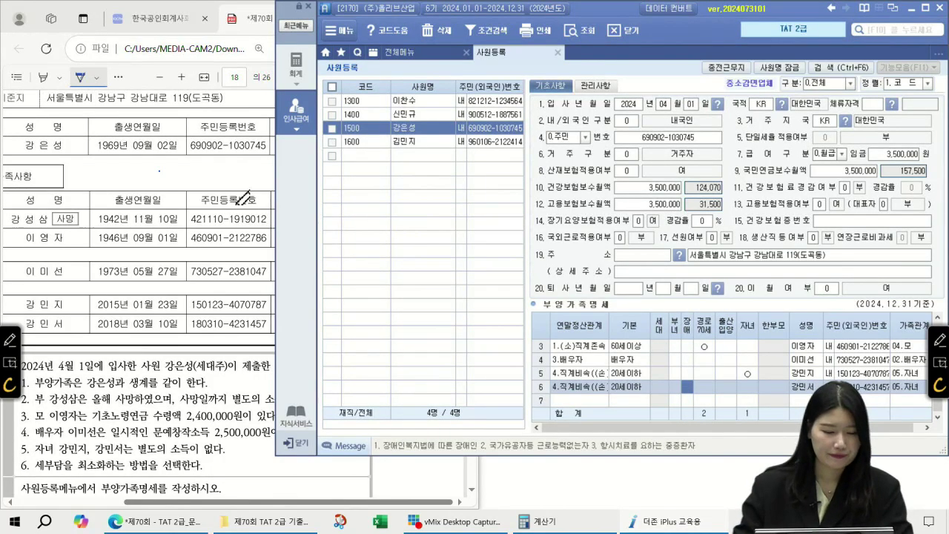
pyautogui.scroll(-1, 247, 240)
pyautogui.scroll(-6, 247, 240)
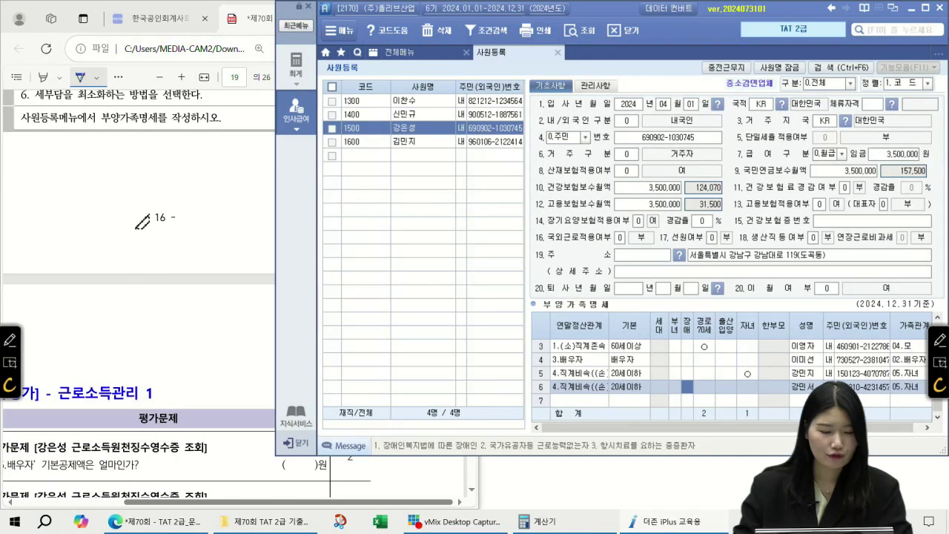
# - Underline 근로소득원천징수영수증 in exam question 36, then show 더존 iPlus's 전체메뉴
pyautogui.click(127, 208)
pyautogui.scroll(-5, 128, 208)
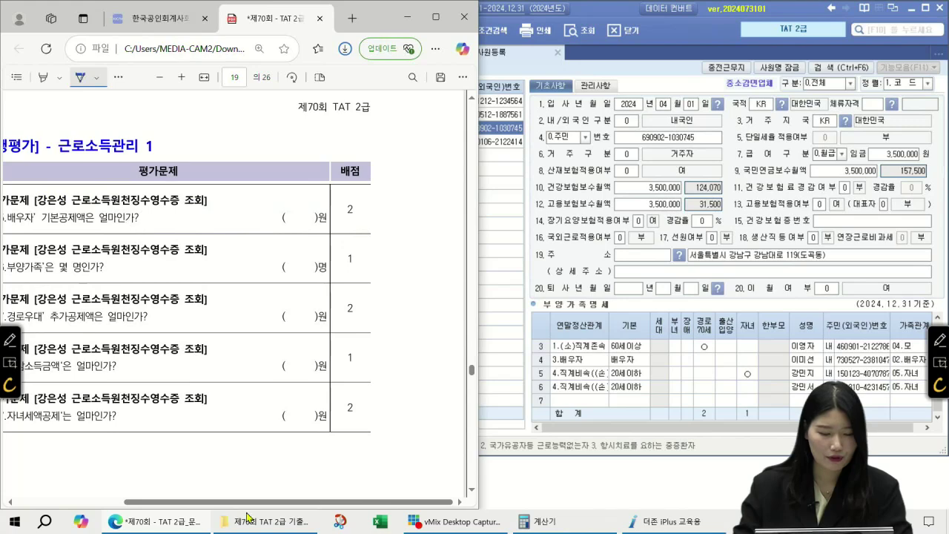
pyautogui.moveTo(249, 502); pyautogui.dragTo(194, 502)
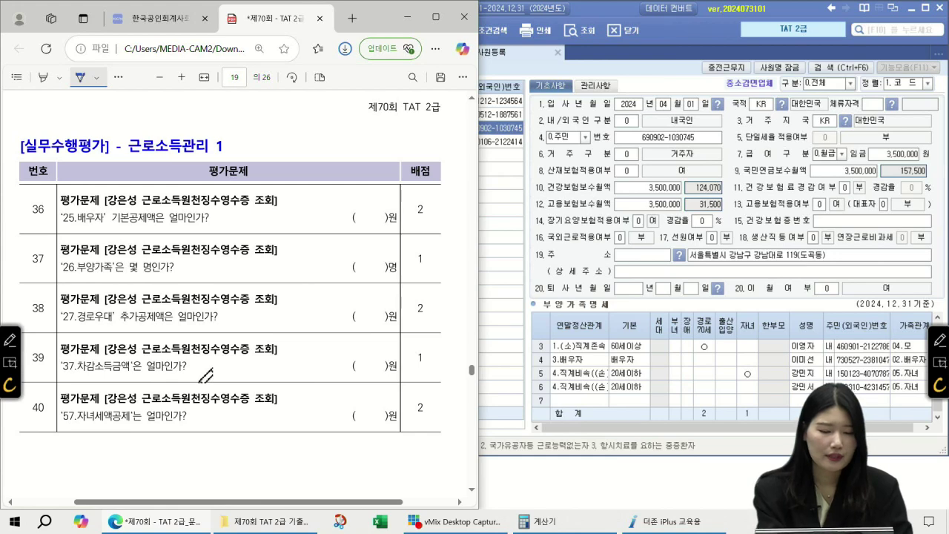
pyautogui.moveTo(137, 208); pyautogui.dragTo(251, 207)
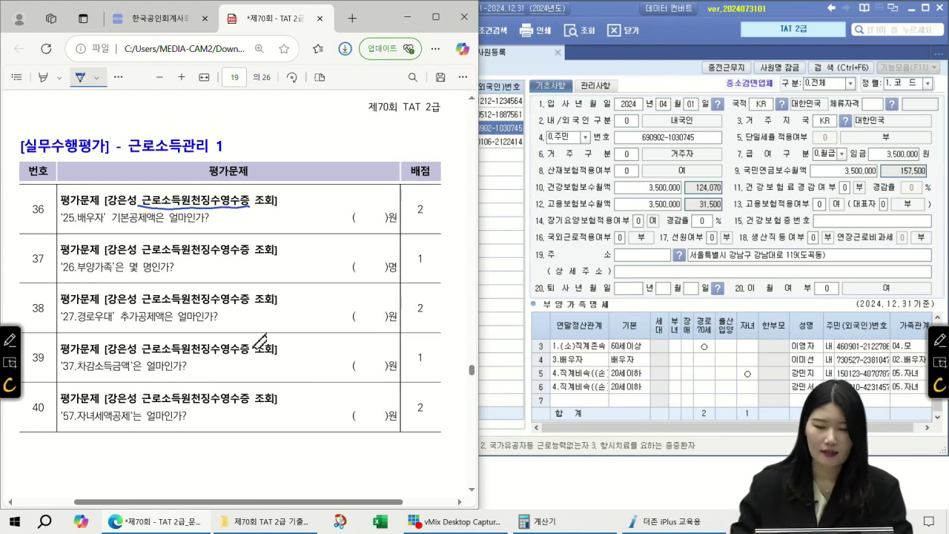
pyautogui.click(496, 61)
pyautogui.click(417, 58)
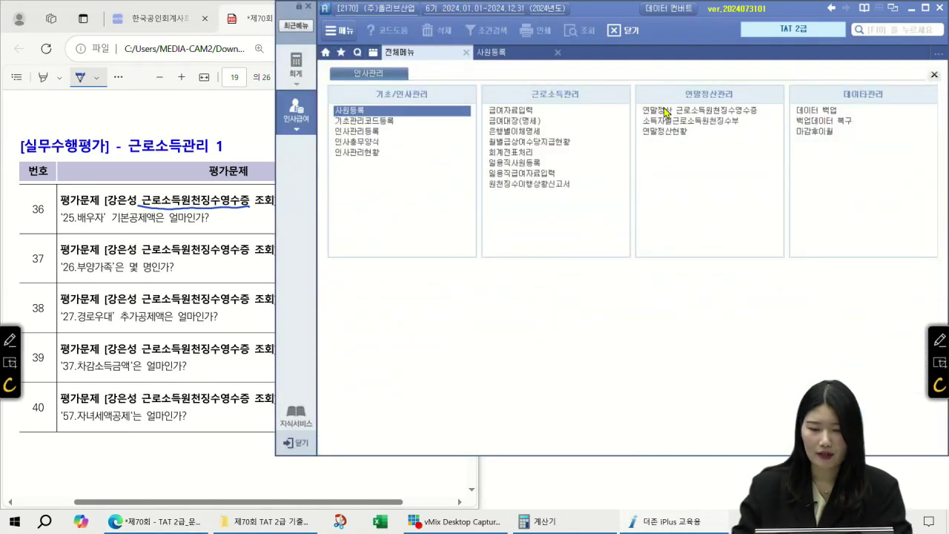
# - Open 연말정산 근로소득원천징수영수증 and load employee 1500 through the F2 code lookup
pyautogui.click(712, 110)
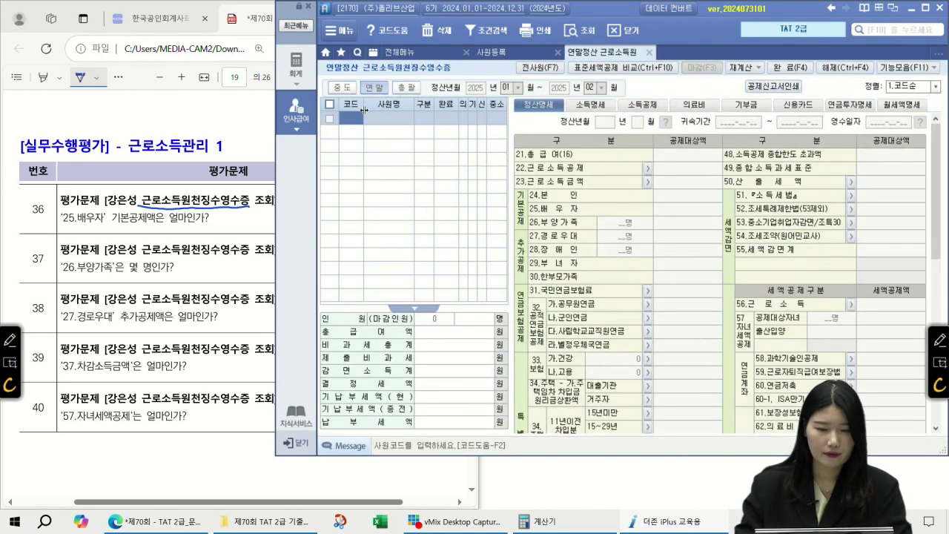
pyautogui.press('F2')
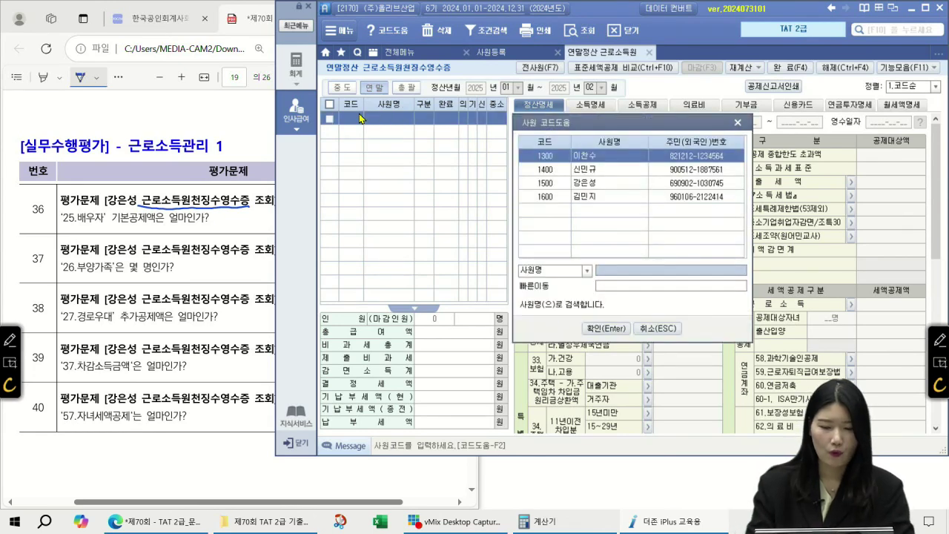
pyautogui.press('Down')
pyautogui.press('Down')
pyautogui.press('Return')
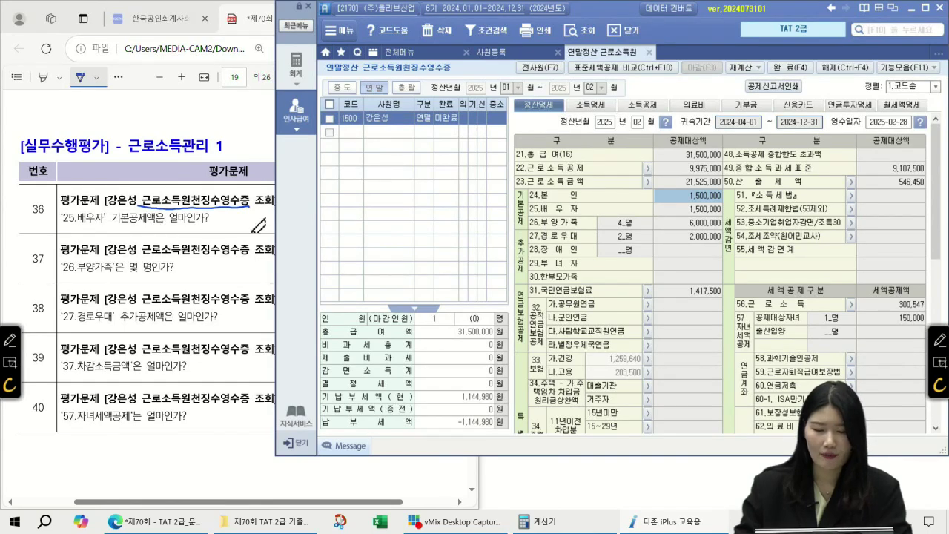
# - Check the 25.배우자 deduction and write 1,500,000 beside question 36
pyautogui.click(675, 210)
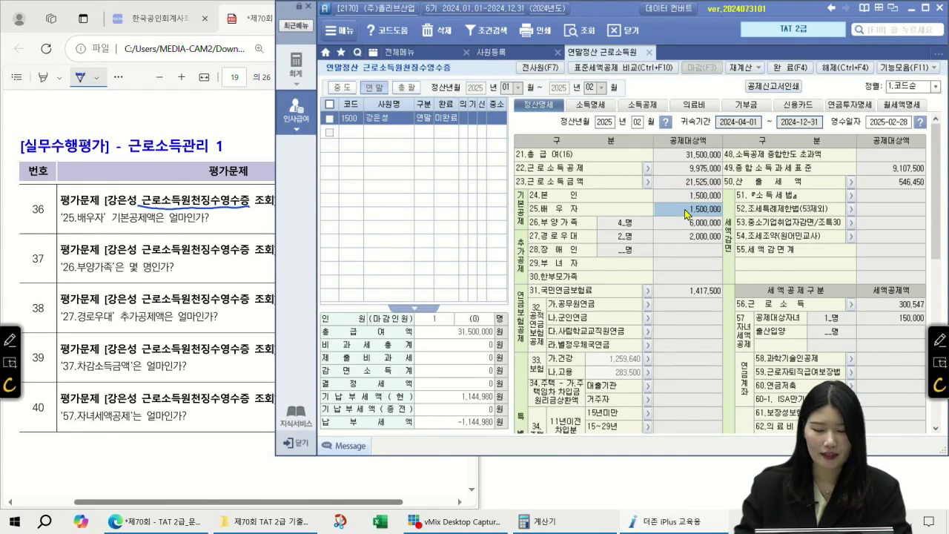
pyautogui.moveTo(213, 218)
pyautogui.mouseDown()
pyautogui.moveTo(208, 228)
pyautogui.moveTo(233, 219)
pyautogui.mouseUp()
pyautogui.click(221, 226)
pyautogui.moveTo(242, 218); pyautogui.dragTo(258, 222)
pyautogui.moveTo(266, 219); pyautogui.dragTo(276, 220)
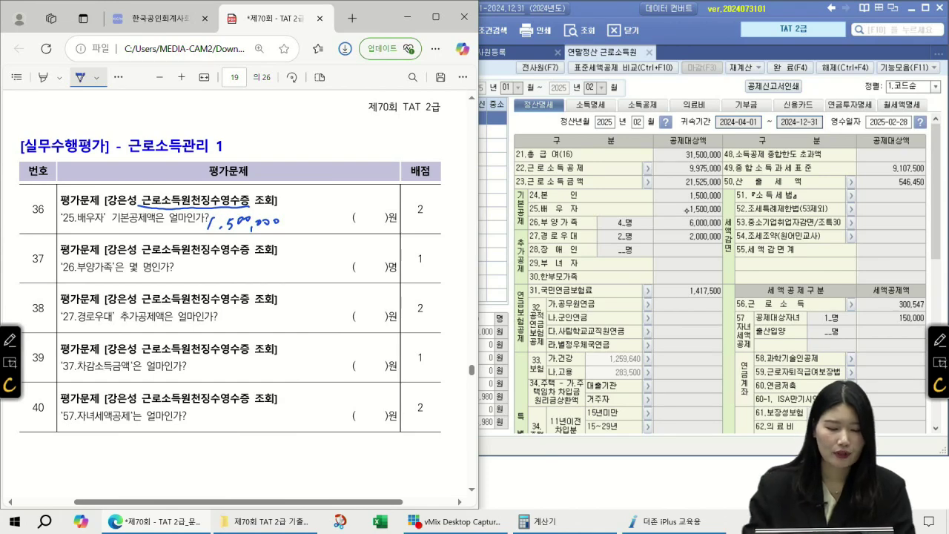
# - Read the 26.부양가족 count, write 4 for question 37, and circle 26.부양가족
pyautogui.click(679, 226)
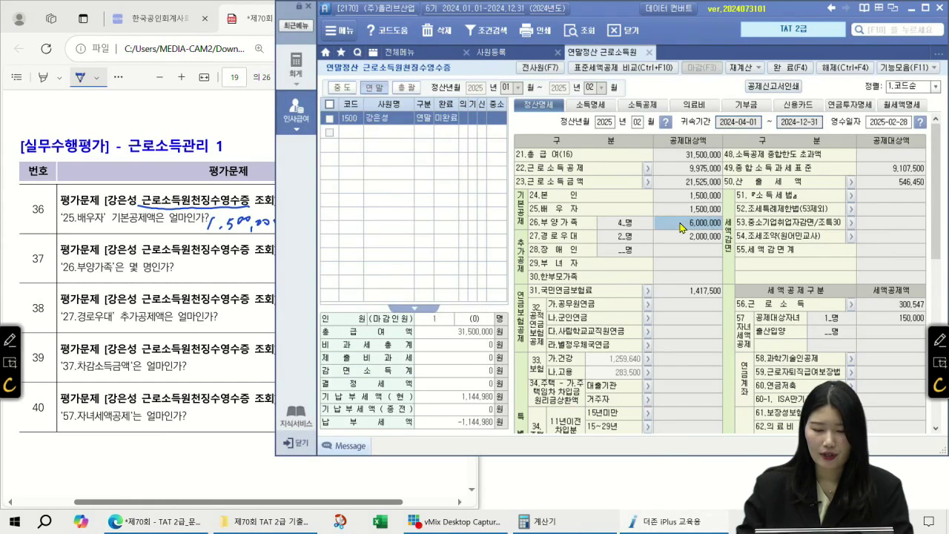
pyautogui.click(706, 209)
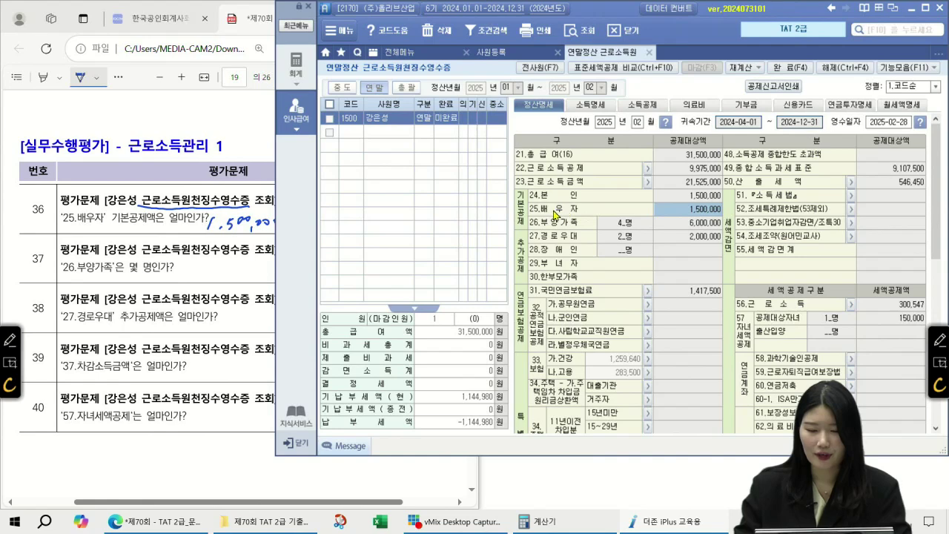
pyautogui.click(693, 222)
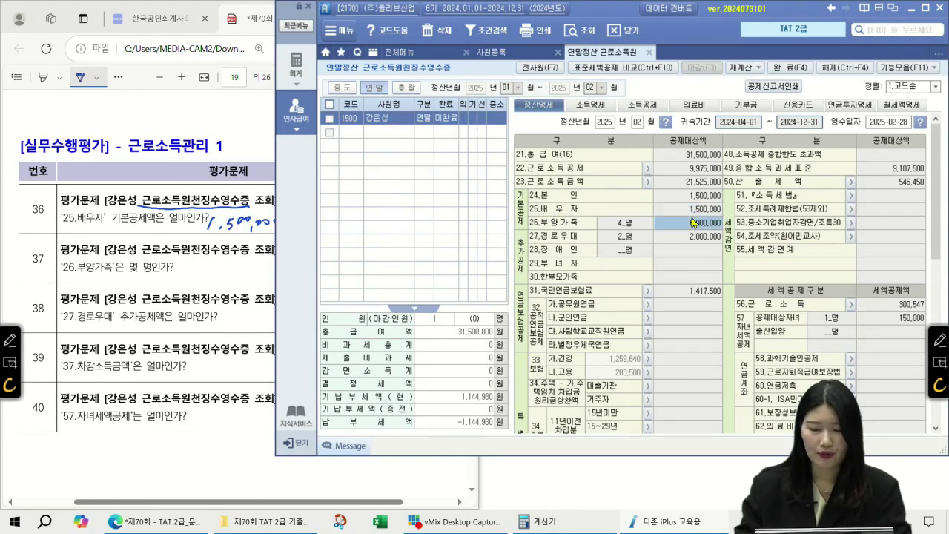
pyautogui.click(695, 210)
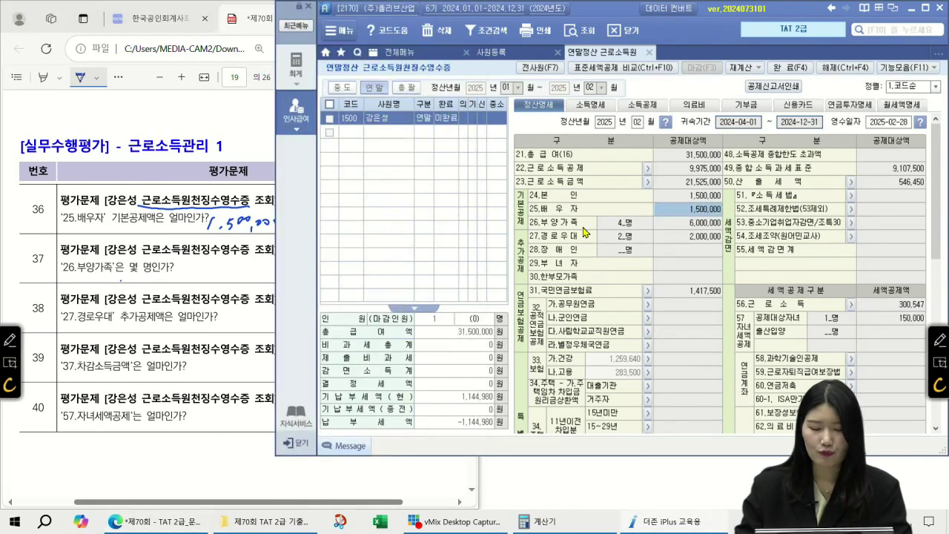
pyautogui.click(687, 223)
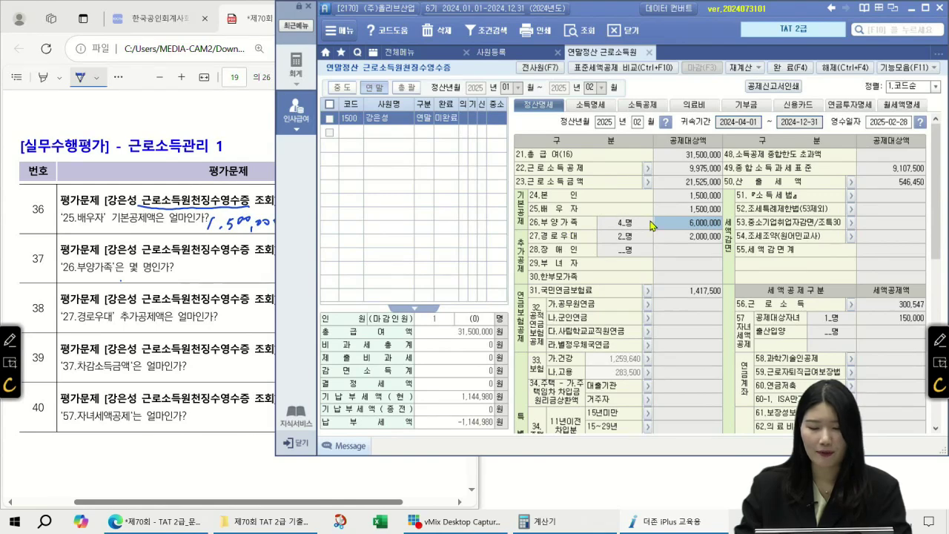
pyautogui.click(162, 276)
pyautogui.moveTo(374, 251)
pyautogui.mouseDown()
pyautogui.moveTo(364, 270)
pyautogui.moveTo(384, 269)
pyautogui.mouseUp()
pyautogui.moveTo(378, 251); pyautogui.dragTo(370, 280)
pyautogui.moveTo(74, 256)
pyautogui.mouseDown()
pyautogui.moveTo(77, 278)
pyautogui.moveTo(119, 276)
pyautogui.mouseUp()
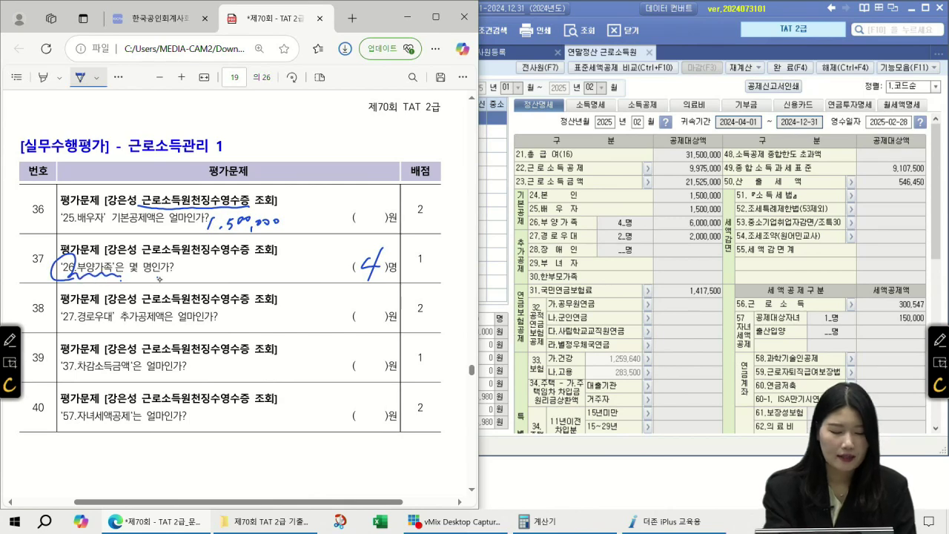
# - Check the 27.경로우대 deduction and write 2,000,000 beside question 38
pyautogui.hotkey('alt', 'Tab')
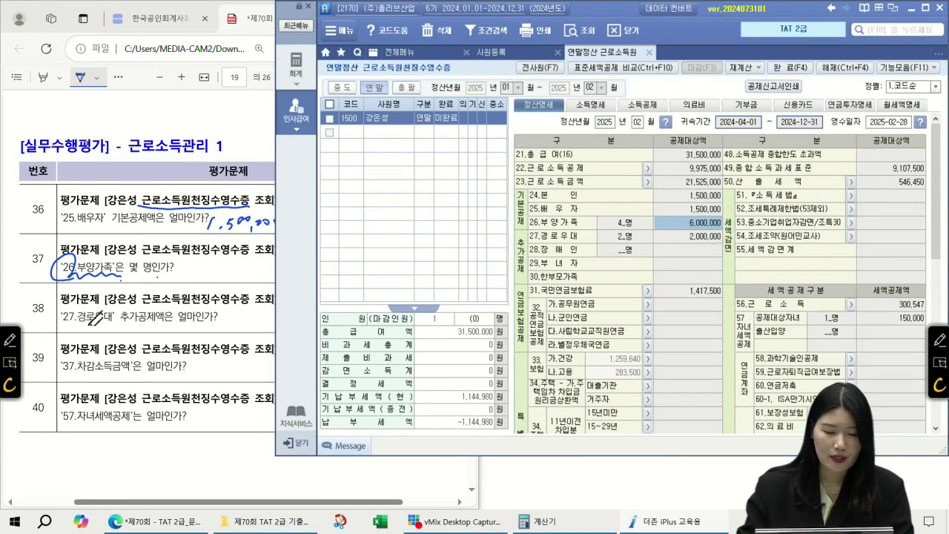
pyautogui.click(619, 242)
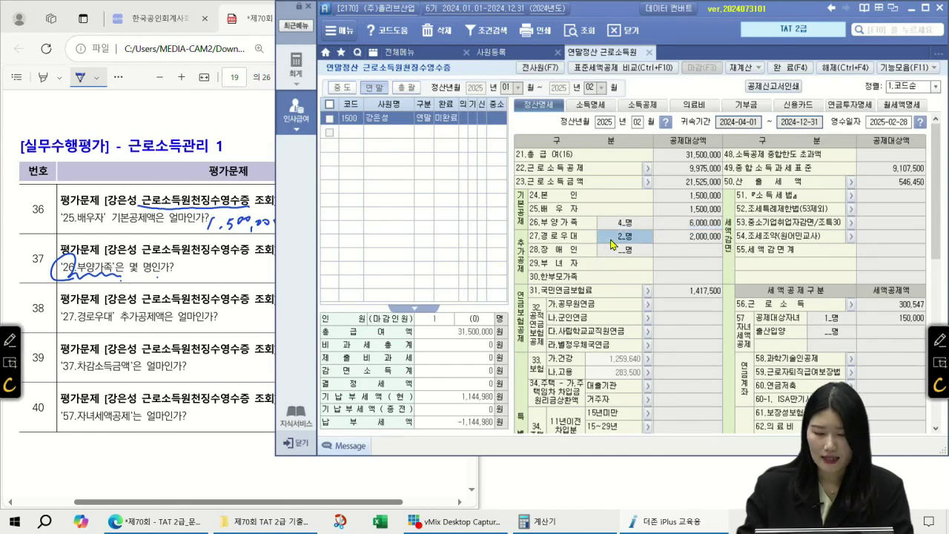
pyautogui.click(700, 237)
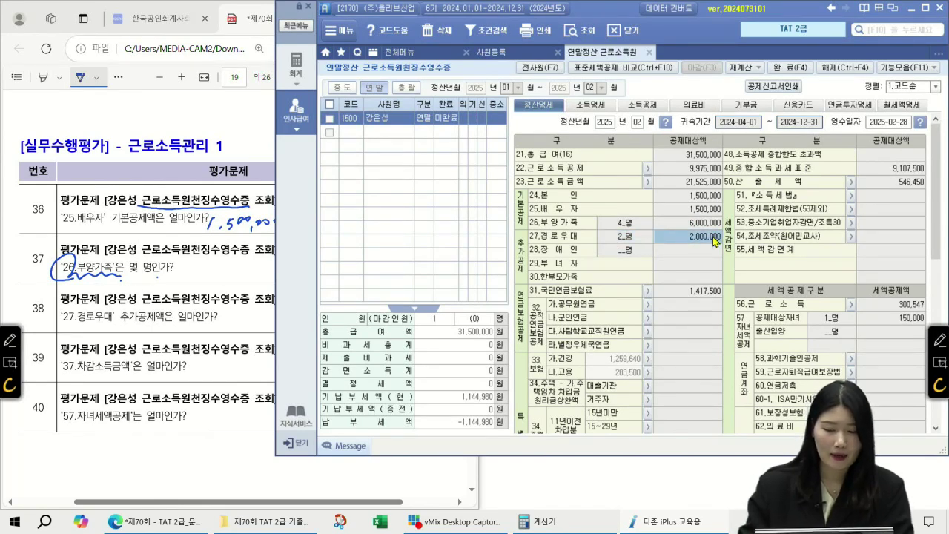
pyautogui.click(243, 316)
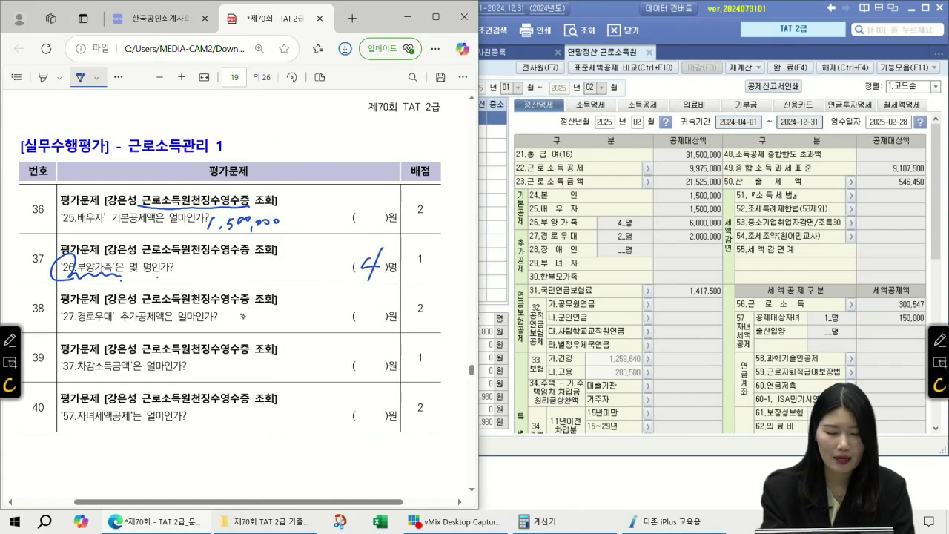
pyautogui.moveTo(267, 316)
pyautogui.mouseDown()
pyautogui.moveTo(288, 326)
pyautogui.moveTo(332, 320)
pyautogui.mouseUp()
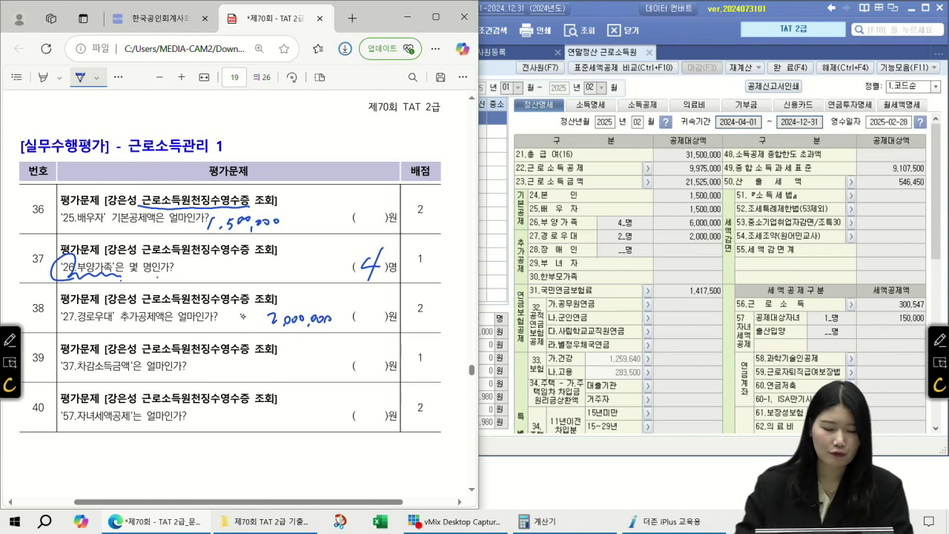
# - Find 차감소득금액 and write 9,107,500 beside question 39
pyautogui.scroll(-5, 673, 293)
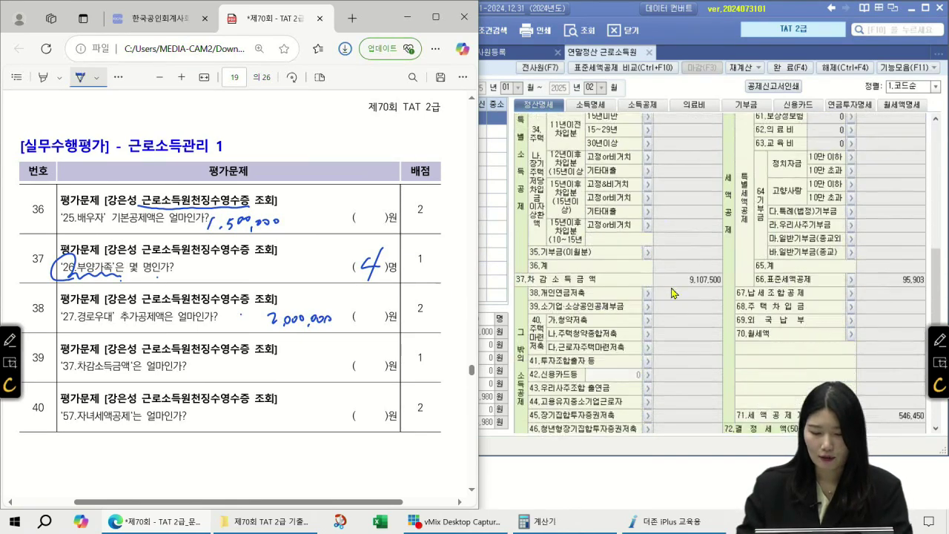
pyautogui.scroll(-3, 673, 292)
pyautogui.click(689, 269)
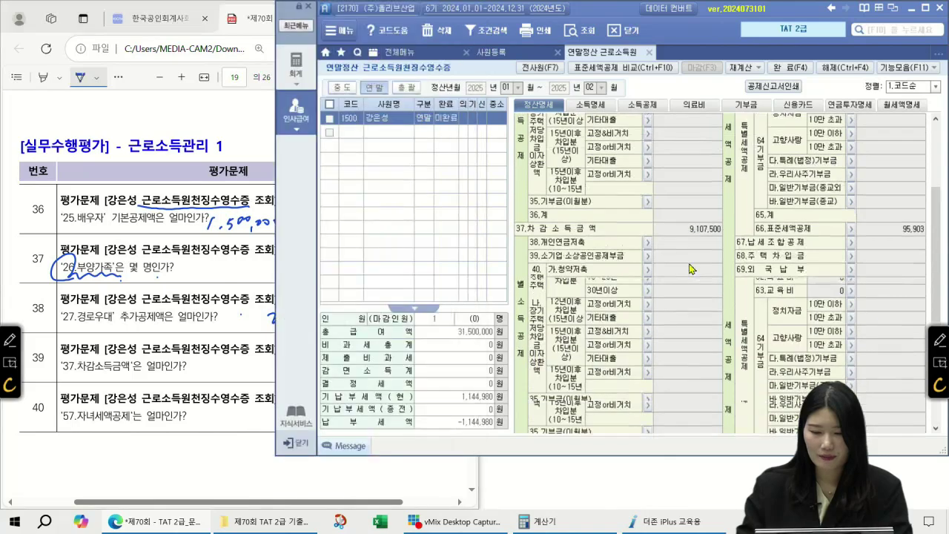
pyautogui.scroll(-1, 693, 275)
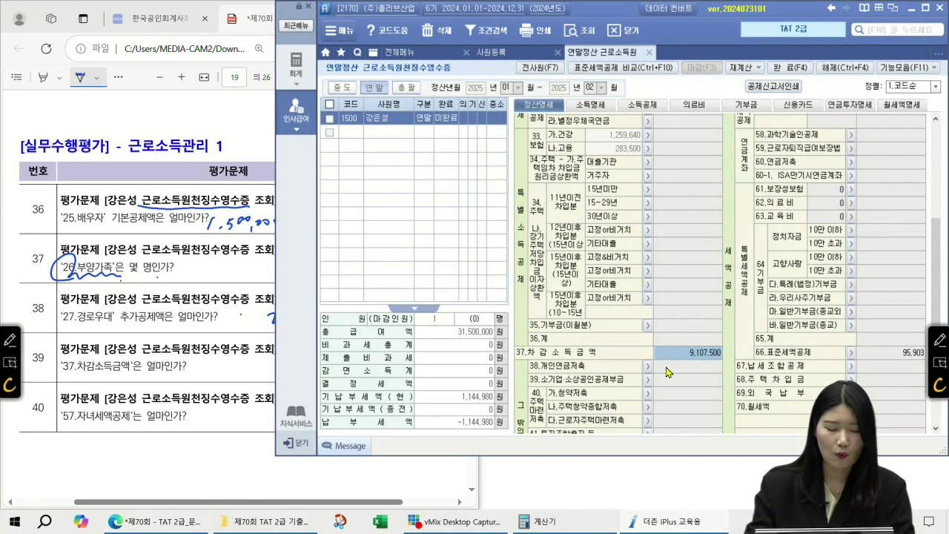
pyautogui.moveTo(207, 359); pyautogui.dragTo(212, 377)
pyautogui.moveTo(219, 363)
pyautogui.mouseDown()
pyautogui.moveTo(218, 373)
pyautogui.moveTo(228, 365)
pyautogui.mouseUp()
pyautogui.moveTo(233, 362)
pyautogui.mouseDown()
pyautogui.moveTo(233, 372)
pyautogui.moveTo(249, 377)
pyautogui.mouseUp()
pyautogui.moveTo(257, 360)
pyautogui.mouseDown()
pyautogui.moveTo(253, 373)
pyautogui.moveTo(266, 370)
pyautogui.mouseUp()
# - Check 57.자녀세액공제, write 150,000 for question 40, and add an underlined 8~20 note
pyautogui.scroll(3, 667, 368)
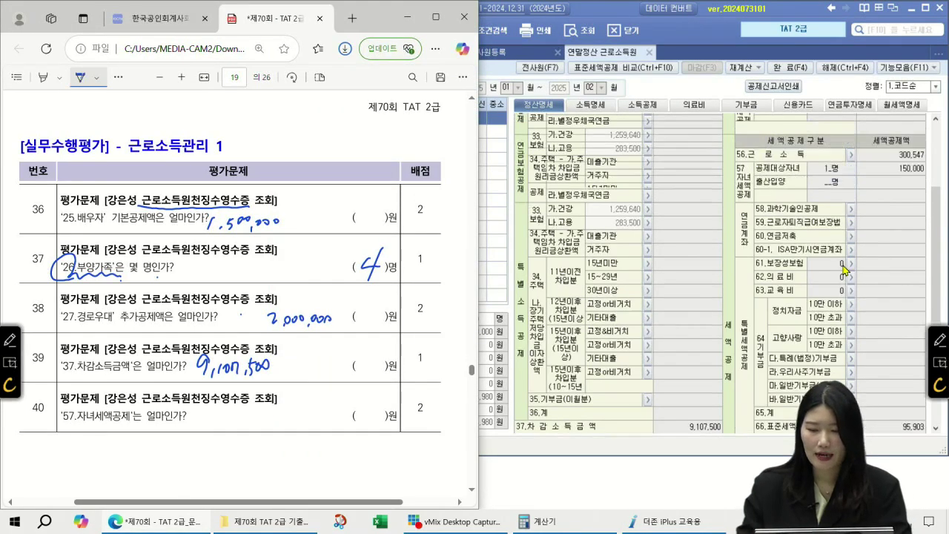
pyautogui.click(899, 172)
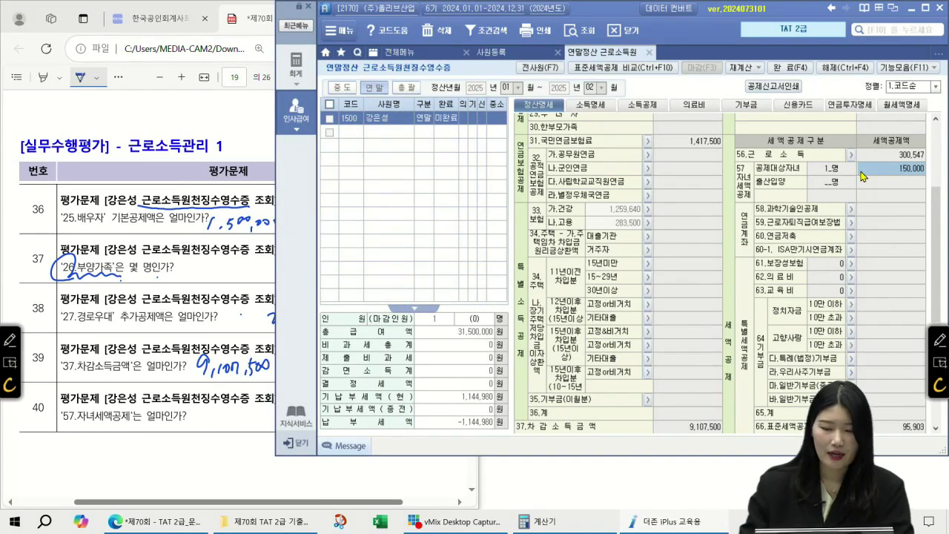
pyautogui.moveTo(198, 412)
pyautogui.mouseDown()
pyautogui.moveTo(195, 426)
pyautogui.moveTo(216, 421)
pyautogui.mouseUp()
pyautogui.moveTo(225, 423); pyautogui.dragTo(236, 425)
pyautogui.moveTo(247, 417); pyautogui.dragTo(245, 426)
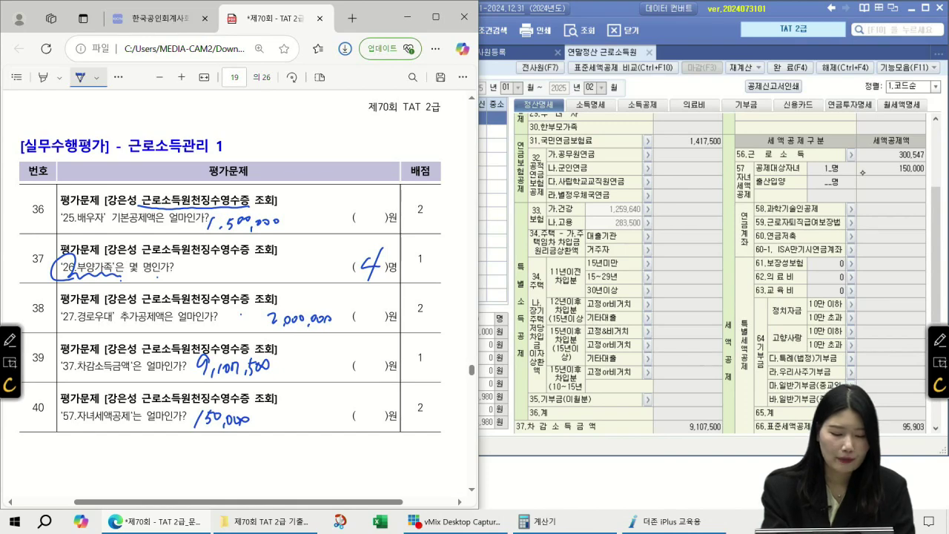
pyautogui.moveTo(67, 424)
pyautogui.mouseDown()
pyautogui.moveTo(135, 425)
pyautogui.moveTo(126, 458)
pyautogui.moveTo(158, 462)
pyautogui.moveTo(164, 449)
pyautogui.moveTo(201, 467)
pyautogui.mouseUp()
pyautogui.moveTo(209, 450); pyautogui.dragTo(208, 451)
pyautogui.moveTo(141, 486); pyautogui.dragTo(221, 476)
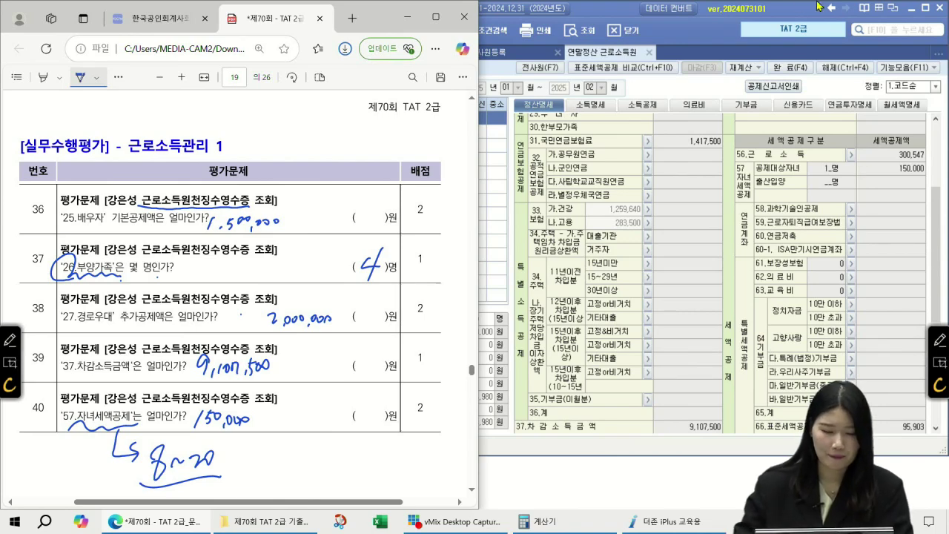
# - Underline the key notes and flag 급여자료입력, 수당등록 and 2.급여+상여 in the task list
pyautogui.scroll(-5, 286, 306)
pyautogui.scroll(-8, 286, 306)
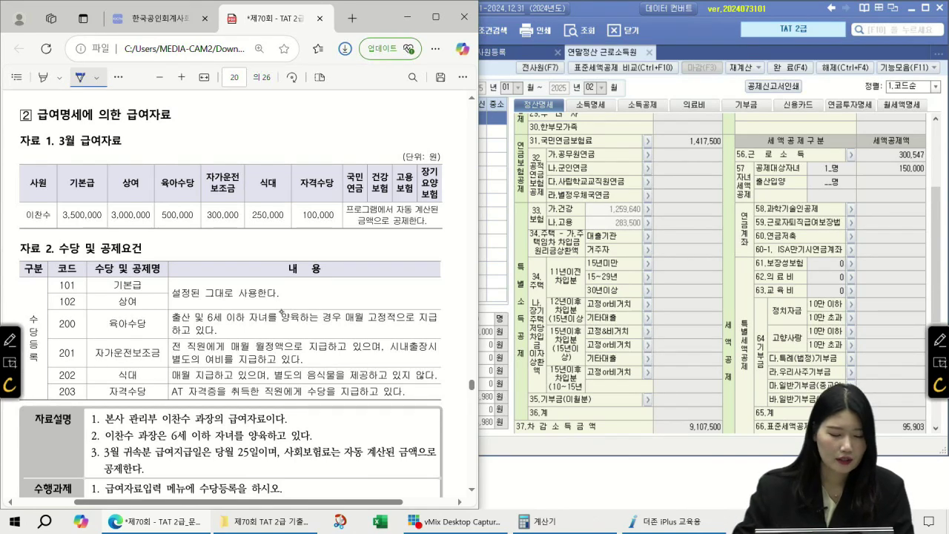
pyautogui.scroll(-2, 280, 312)
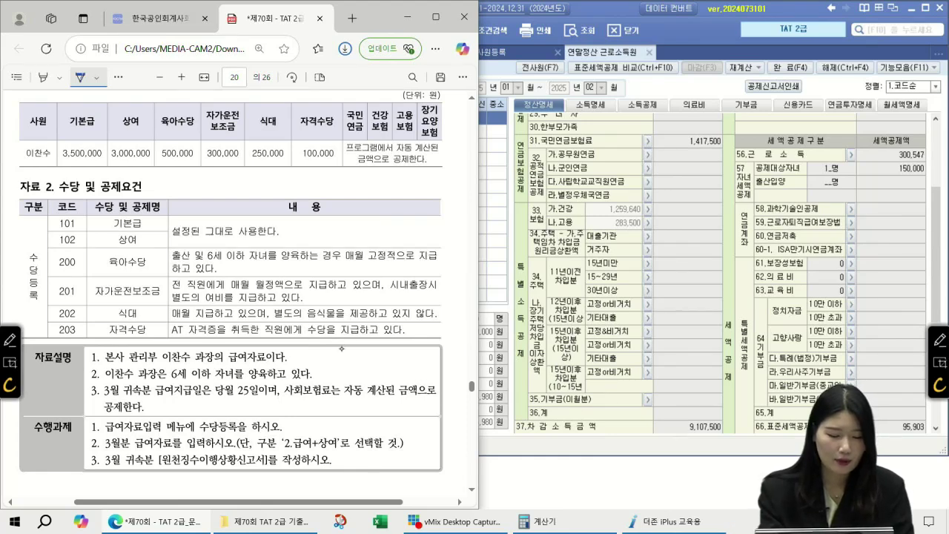
pyautogui.moveTo(162, 379); pyautogui.dragTo(279, 375)
pyautogui.moveTo(214, 398); pyautogui.dragTo(268, 393)
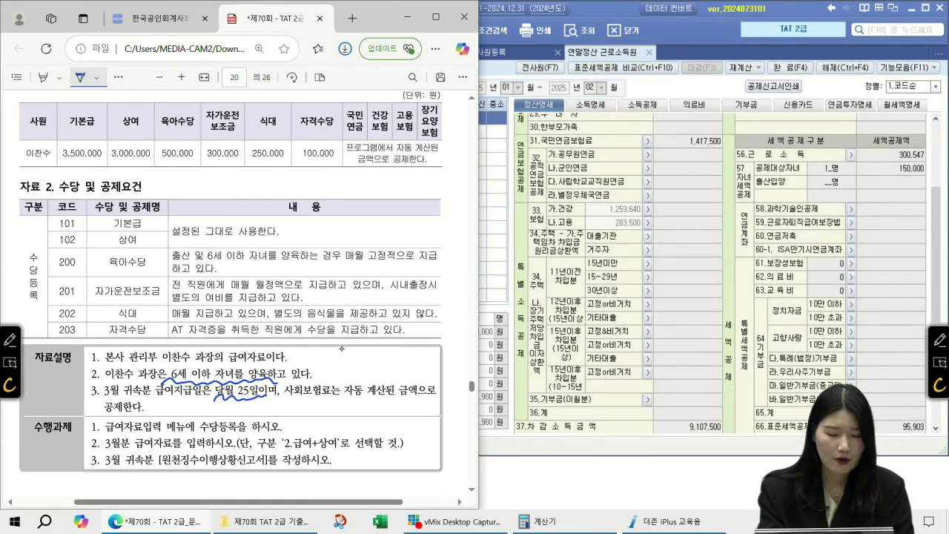
pyautogui.moveTo(286, 399); pyautogui.dragTo(341, 395)
pyautogui.moveTo(352, 110)
pyautogui.mouseDown()
pyautogui.moveTo(435, 148)
pyautogui.moveTo(363, 104)
pyautogui.mouseUp()
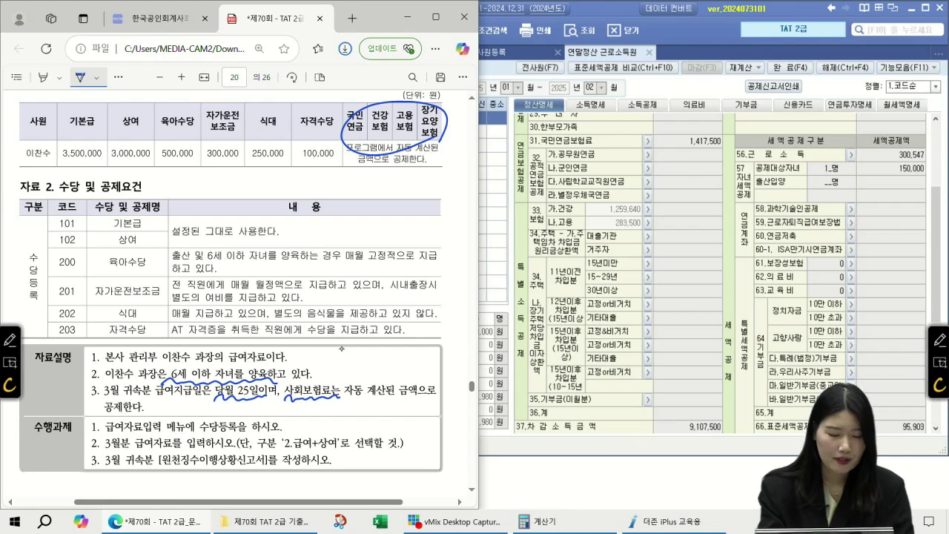
pyautogui.moveTo(102, 430); pyautogui.dragTo(158, 430)
pyautogui.moveTo(236, 432)
pyautogui.mouseDown()
pyautogui.moveTo(223, 414)
pyautogui.moveTo(234, 430)
pyautogui.mouseUp()
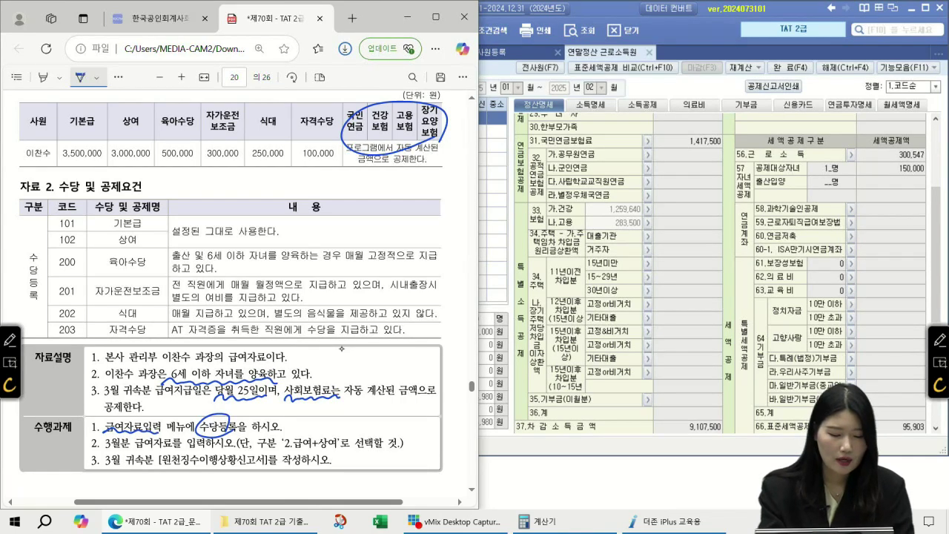
pyautogui.moveTo(136, 451); pyautogui.dragTo(179, 450)
pyautogui.moveTo(341, 442)
pyautogui.mouseDown()
pyautogui.moveTo(290, 433)
pyautogui.moveTo(340, 444)
pyautogui.mouseUp()
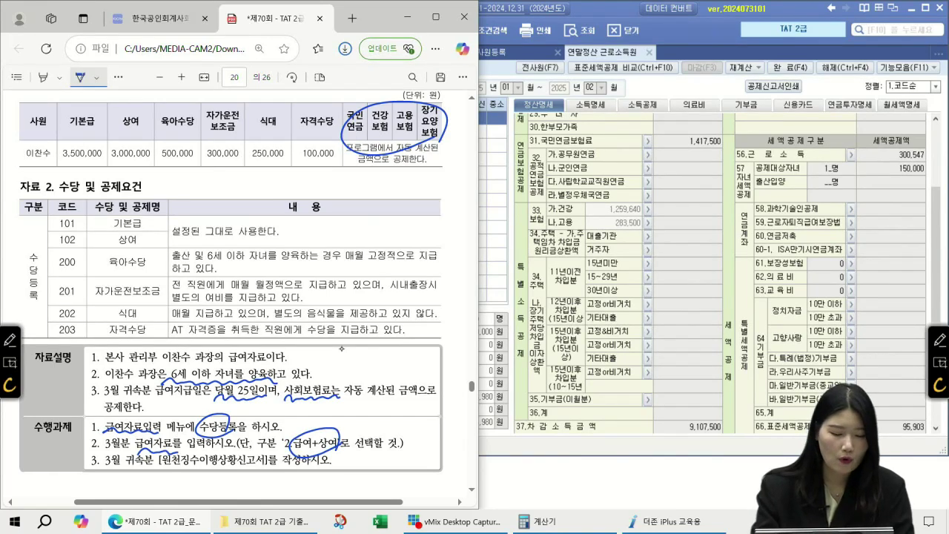
pyautogui.moveTo(157, 469); pyautogui.dragTo(261, 472)
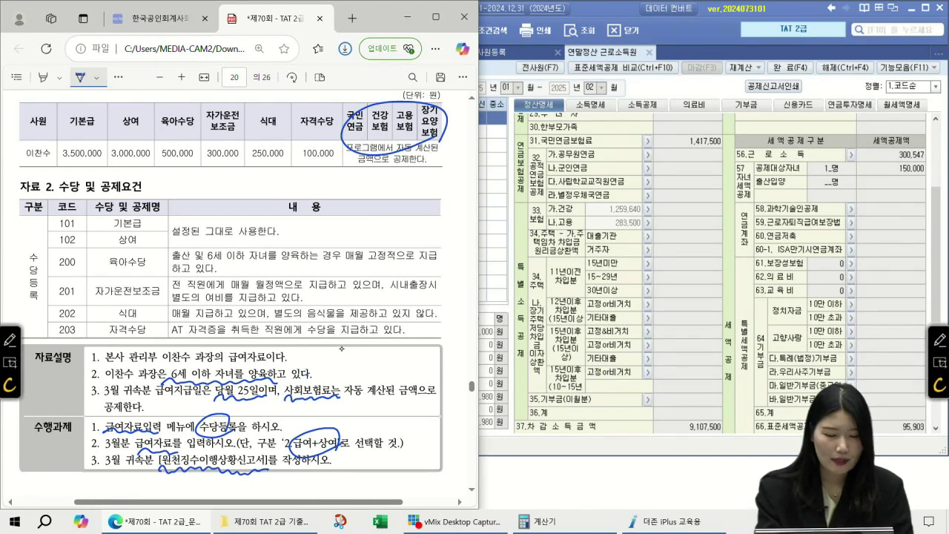
# - Underline the 육아수당 under-6 child condition and write '비과세 20만원' beside row 200
pyautogui.moveTo(199, 254)
pyautogui.mouseDown()
pyautogui.moveTo(265, 259)
pyautogui.moveTo(302, 275)
pyautogui.mouseUp()
pyautogui.moveTo(316, 264); pyautogui.dragTo(320, 276)
pyautogui.moveTo(315, 271); pyautogui.dragTo(325, 279)
pyautogui.moveTo(331, 262); pyautogui.dragTo(329, 272)
pyautogui.moveTo(325, 273); pyautogui.dragTo(334, 271)
pyautogui.moveTo(336, 260); pyautogui.dragTo(337, 272)
pyautogui.moveTo(341, 266); pyautogui.dragTo(348, 274)
pyautogui.scroll(1, 341, 349)
pyautogui.moveTo(351, 261)
pyautogui.mouseDown()
pyautogui.moveTo(360, 301)
pyautogui.moveTo(377, 298)
pyautogui.mouseUp()
pyautogui.moveTo(383, 288); pyautogui.dragTo(384, 298)
pyautogui.moveTo(387, 287); pyautogui.dragTo(391, 299)
pyautogui.moveTo(397, 288); pyautogui.dragTo(399, 293)
pyautogui.moveTo(404, 288); pyautogui.dragTo(403, 297)
pyautogui.moveTo(395, 297); pyautogui.dragTo(409, 301)
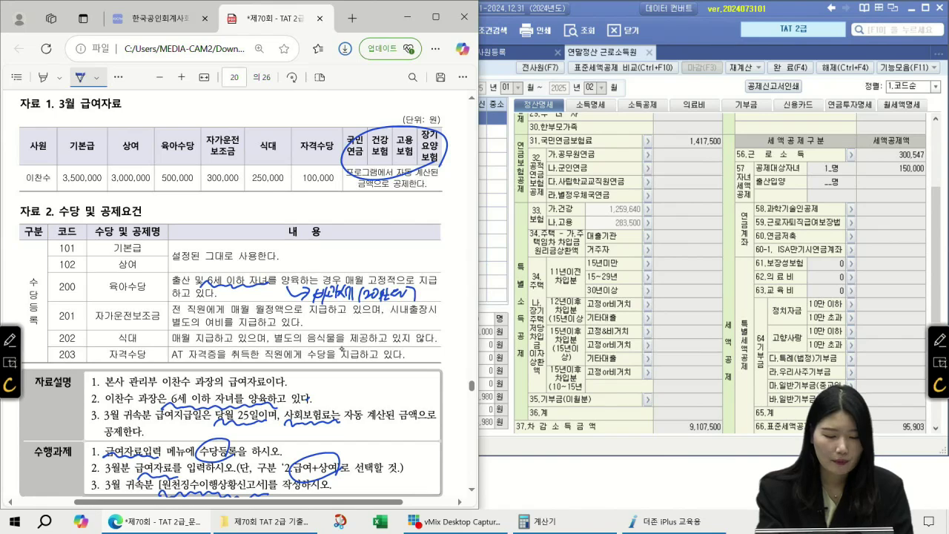
# - Note the 자가운전보조금 conditions (업무, 여비X) and its 20만 limit beside row 201
pyautogui.moveTo(166, 330); pyautogui.dragTo(350, 331)
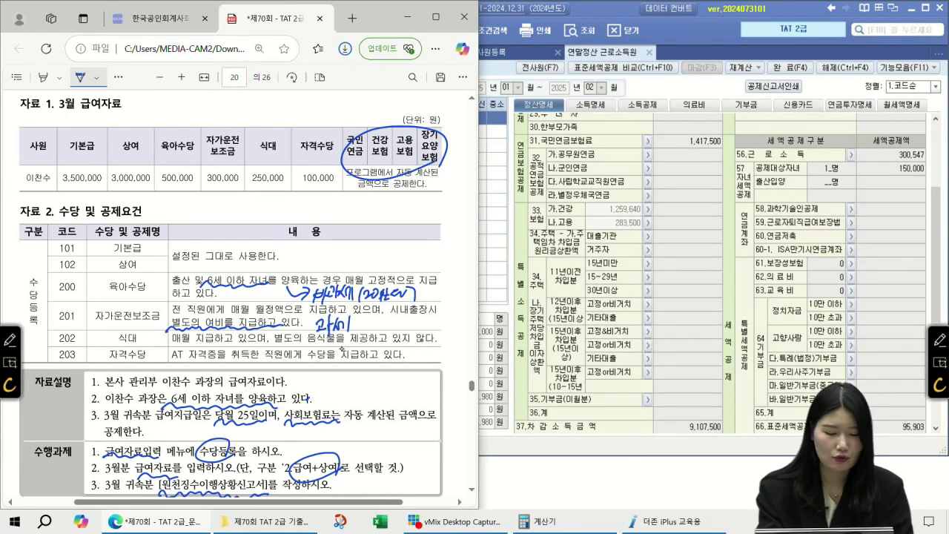
pyautogui.moveTo(168, 200)
pyautogui.mouseDown()
pyautogui.moveTo(164, 212)
pyautogui.moveTo(158, 199)
pyautogui.moveTo(190, 220)
pyautogui.moveTo(247, 220)
pyautogui.mouseUp()
pyautogui.hscroll(-1, 342, 348)
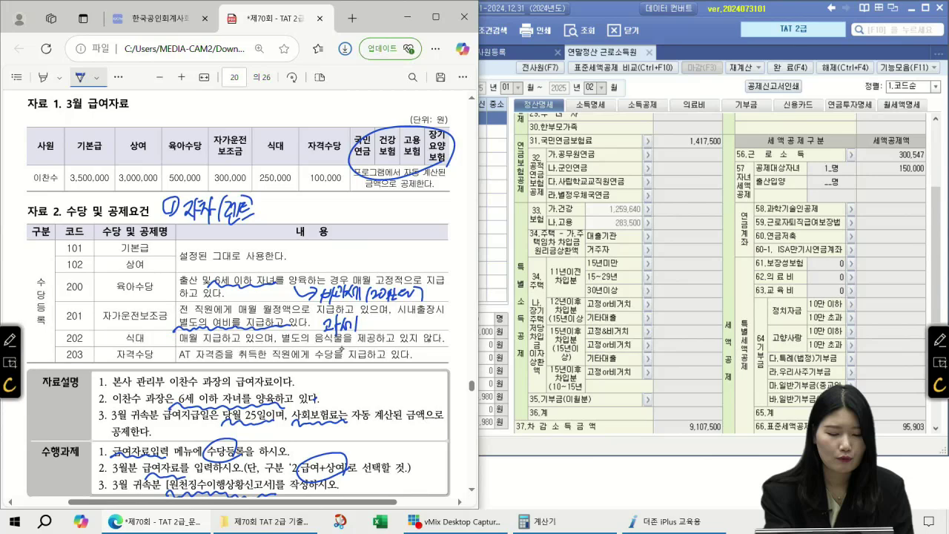
pyautogui.moveTo(270, 209); pyautogui.dragTo(280, 219)
pyautogui.moveTo(272, 204); pyautogui.dragTo(296, 208)
pyautogui.moveTo(299, 199)
pyautogui.mouseDown()
pyautogui.moveTo(291, 243)
pyautogui.moveTo(293, 217)
pyautogui.moveTo(310, 221)
pyautogui.mouseUp()
pyautogui.scroll(1, 341, 349)
pyautogui.moveTo(298, 226)
pyautogui.mouseDown()
pyautogui.moveTo(312, 224)
pyautogui.moveTo(308, 242)
pyautogui.mouseUp()
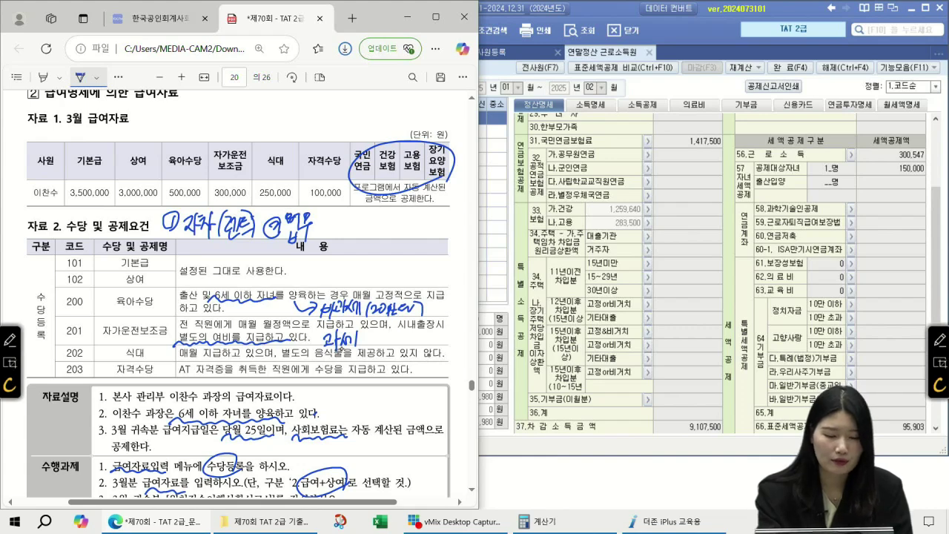
pyautogui.moveTo(334, 217)
pyautogui.mouseDown()
pyautogui.moveTo(328, 235)
pyautogui.moveTo(340, 215)
pyautogui.moveTo(371, 241)
pyautogui.moveTo(392, 242)
pyautogui.mouseUp()
pyautogui.moveTo(390, 215); pyautogui.dragTo(376, 243)
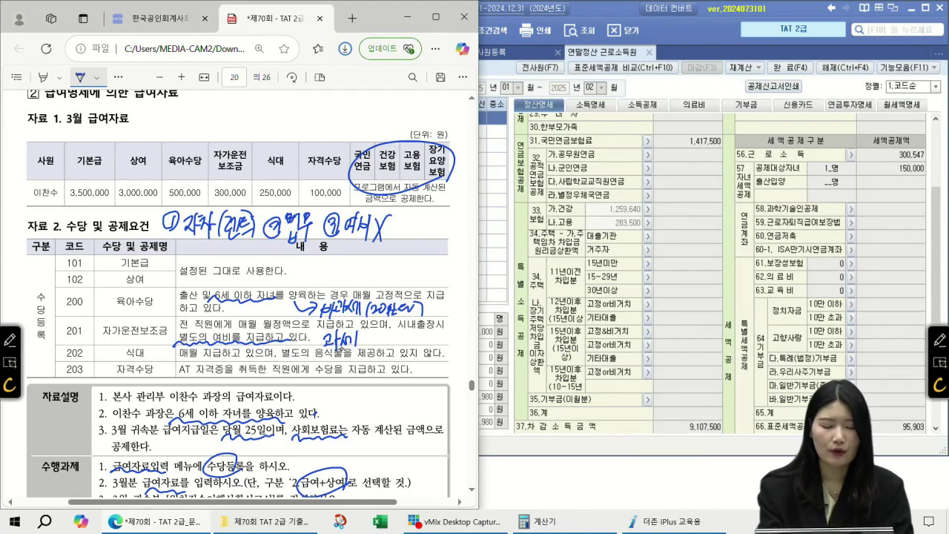
pyautogui.moveTo(343, 243); pyautogui.dragTo(389, 242)
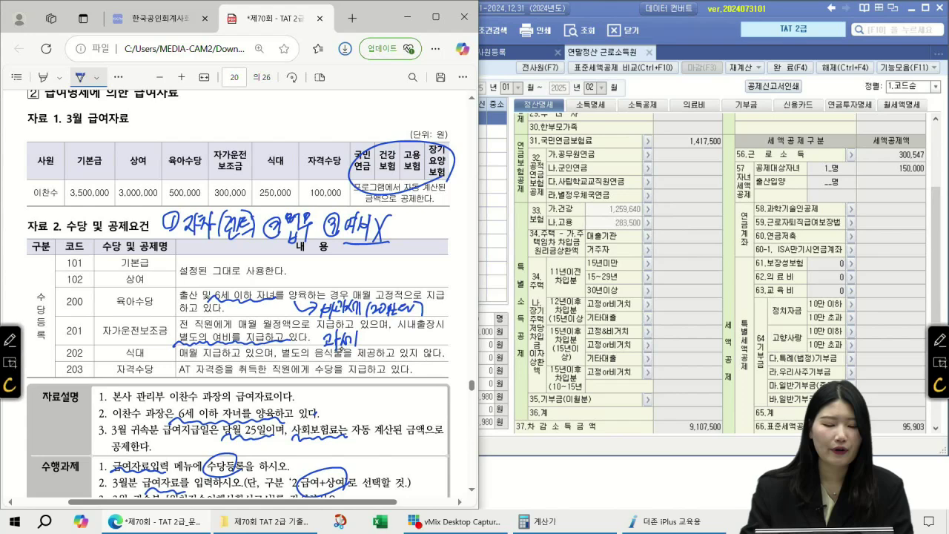
pyautogui.moveTo(215, 136); pyautogui.dragTo(239, 131)
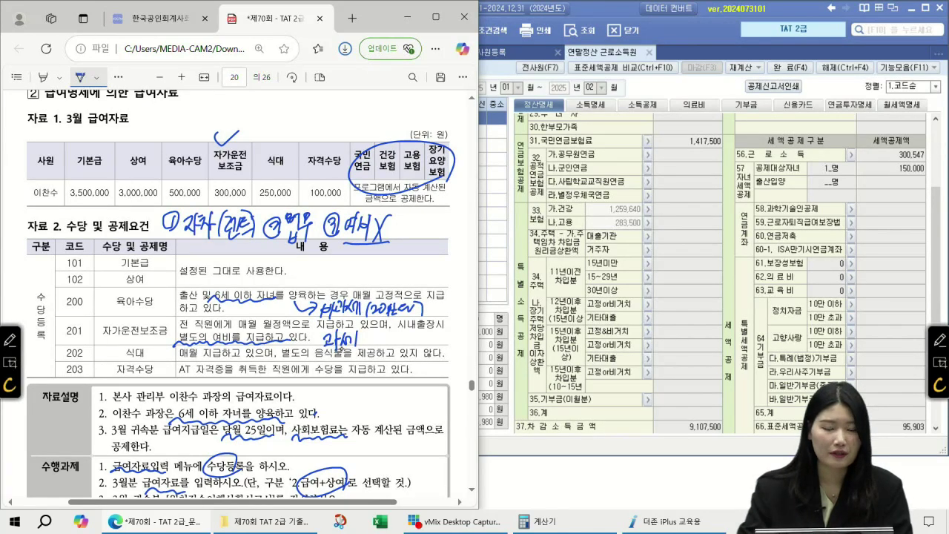
pyautogui.moveTo(404, 210)
pyautogui.mouseDown()
pyautogui.moveTo(393, 245)
pyautogui.moveTo(436, 223)
pyautogui.moveTo(448, 254)
pyautogui.mouseUp()
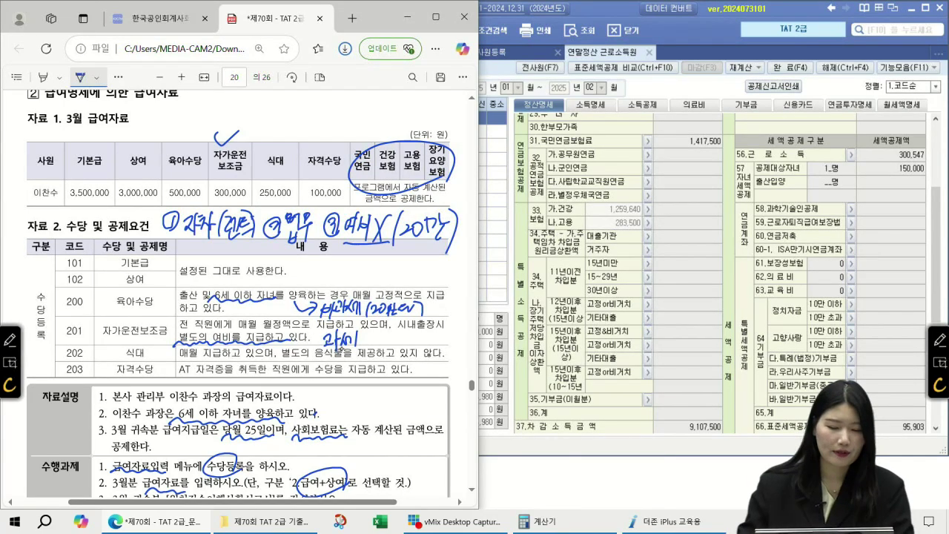
# - Mark the 식대 row as non-taxable and underline 자격수당 in row 203
pyautogui.scroll(-2, 204, 312)
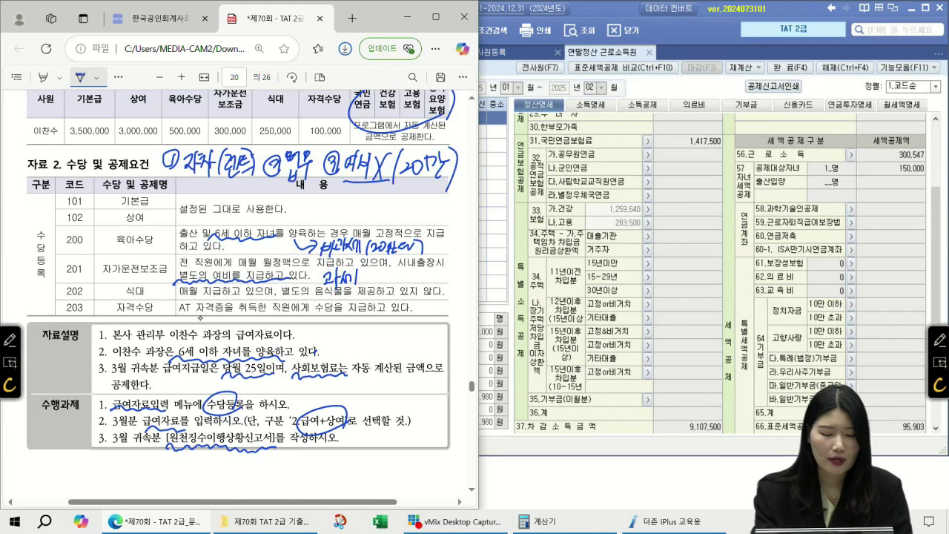
pyautogui.moveTo(445, 280)
pyautogui.mouseDown()
pyautogui.moveTo(446, 301)
pyautogui.moveTo(455, 287)
pyautogui.moveTo(437, 307)
pyautogui.mouseUp()
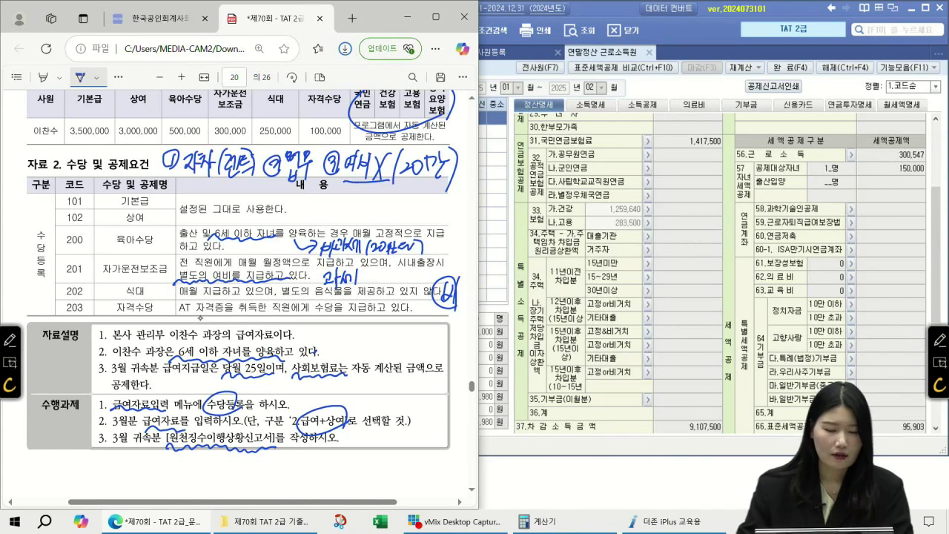
pyautogui.moveTo(107, 317); pyautogui.dragTo(162, 306)
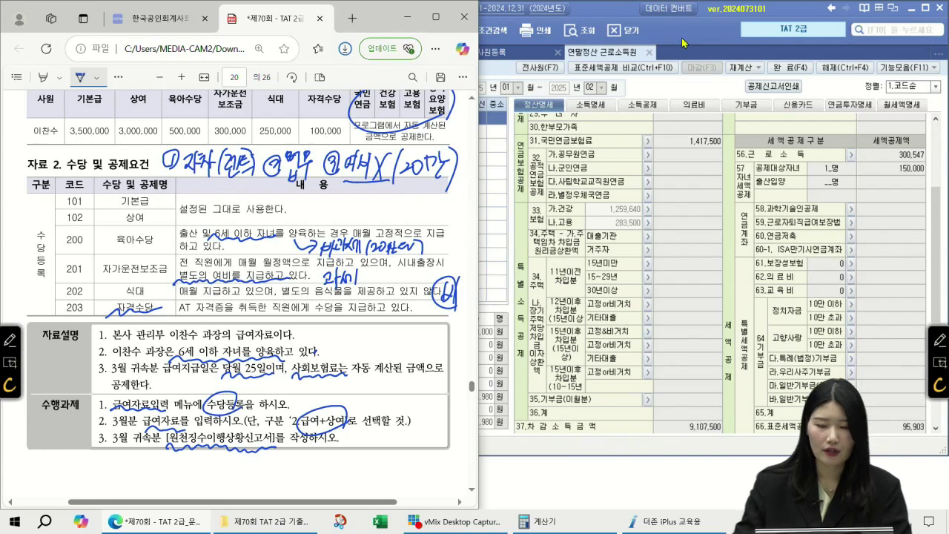
pyautogui.click(649, 52)
# - In 수당등록, add 육아수당 as a non-taxable monthly allowance
pyautogui.click(558, 52)
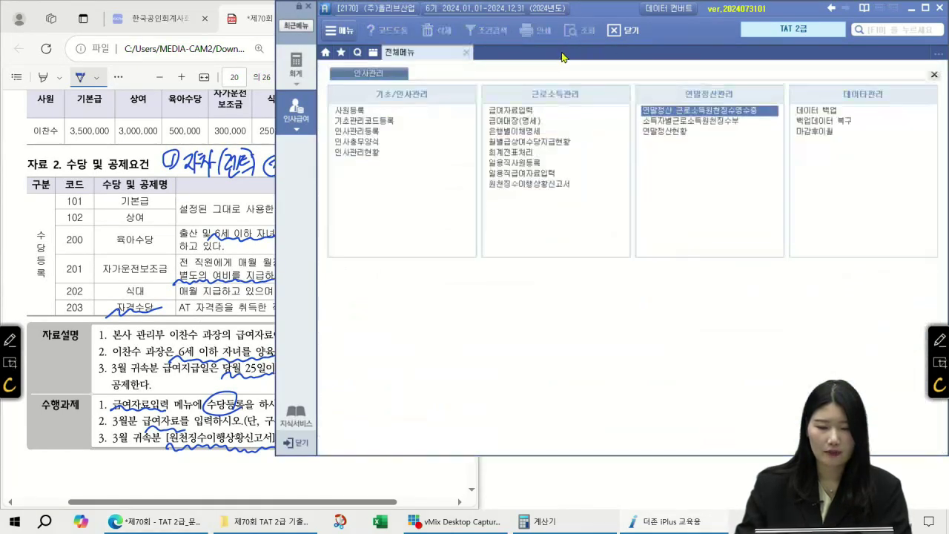
pyautogui.click(510, 110)
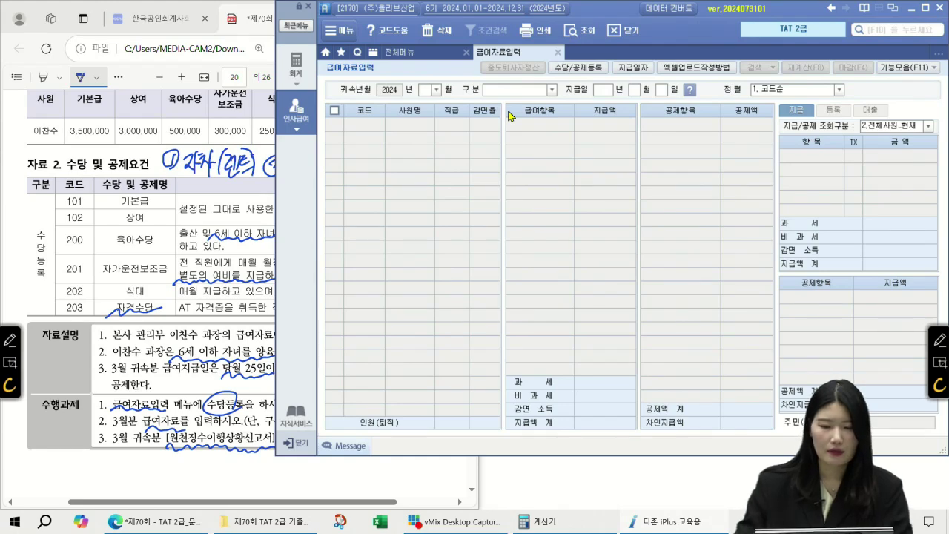
pyautogui.click(579, 68)
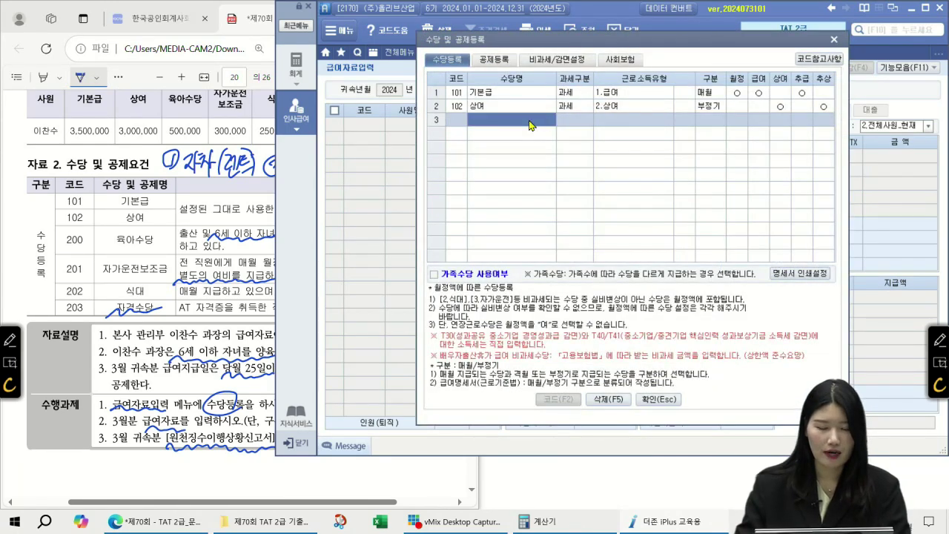
pyautogui.write('육아수당')
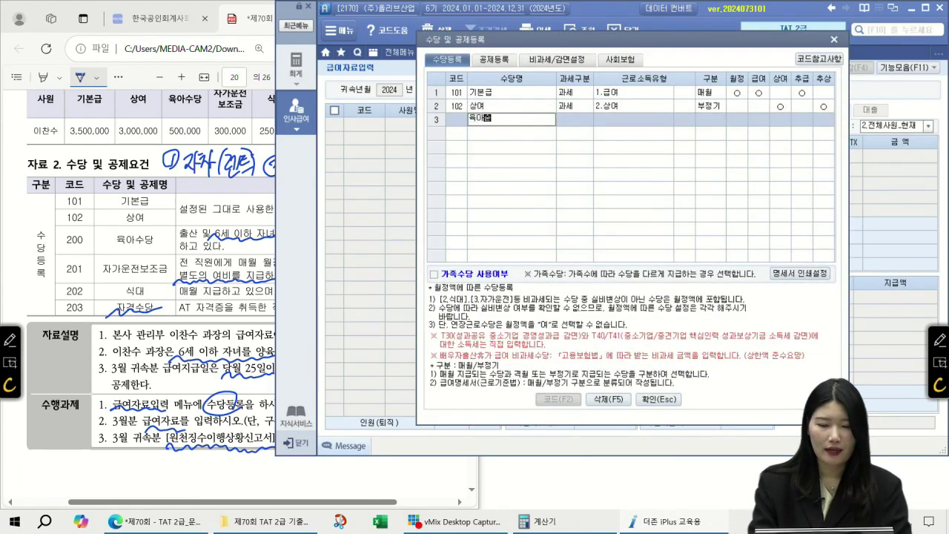
pyautogui.press('Return')
pyautogui.press('2')
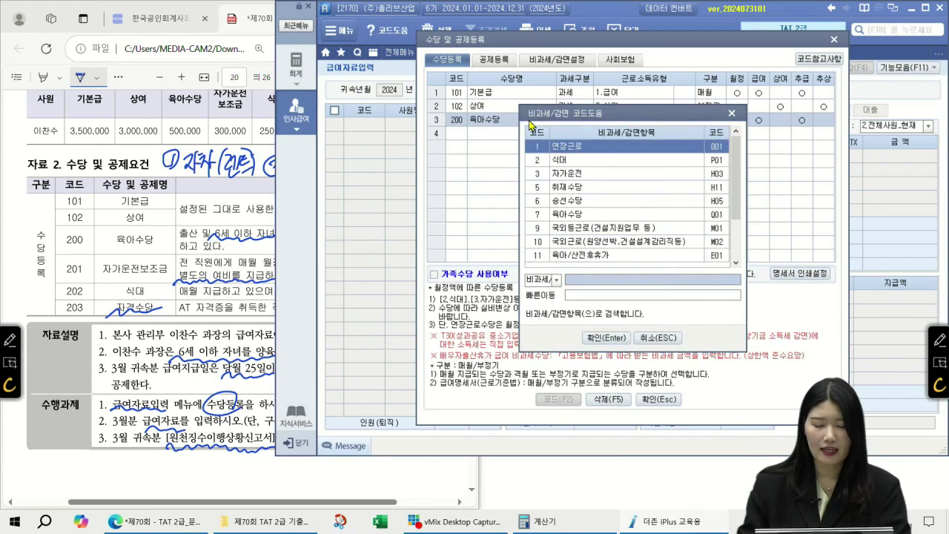
pyautogui.click(579, 215)
pyautogui.doubleClick(580, 215)
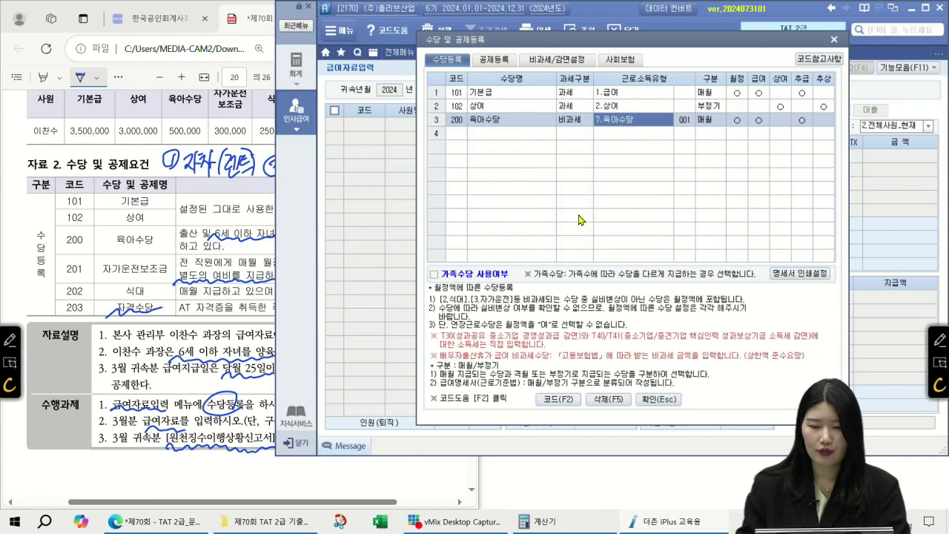
pyautogui.press('Return')
pyautogui.press('Return')
pyautogui.press('Return')
pyautogui.press('Return')
pyautogui.press('Return')
pyautogui.press('Return')
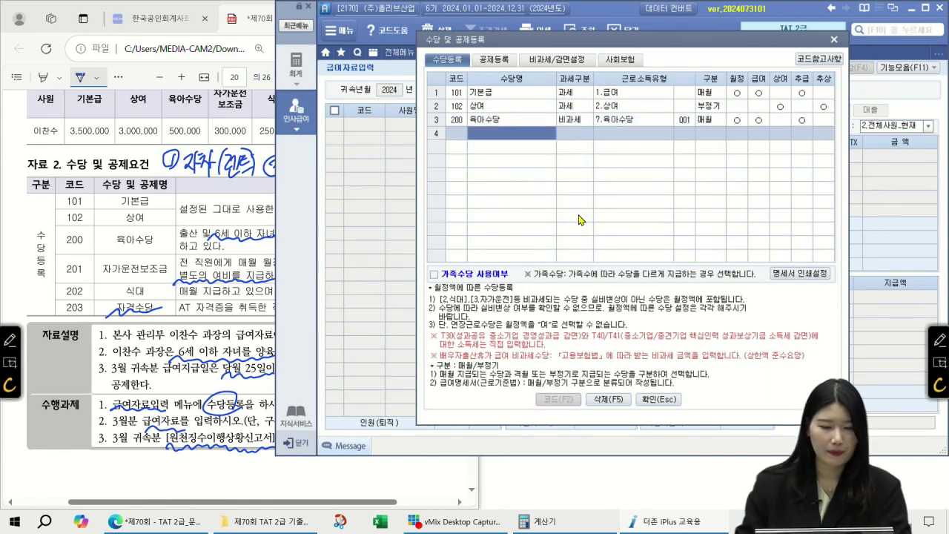
# - Add 자가운전보조금 as a taxable allowance with 급여 income type
pyautogui.write('자가')
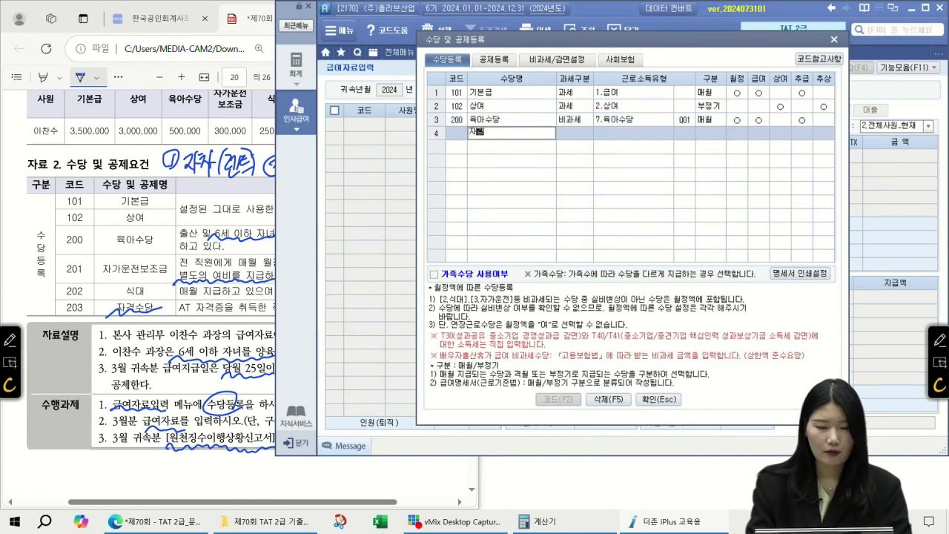
pyautogui.write('운전보조금')
pyautogui.press('Return')
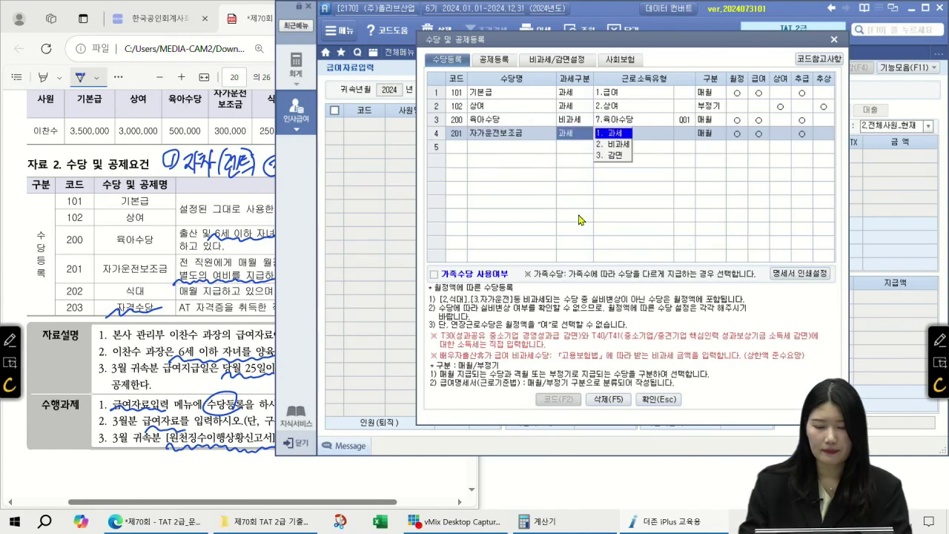
pyautogui.press('Return')
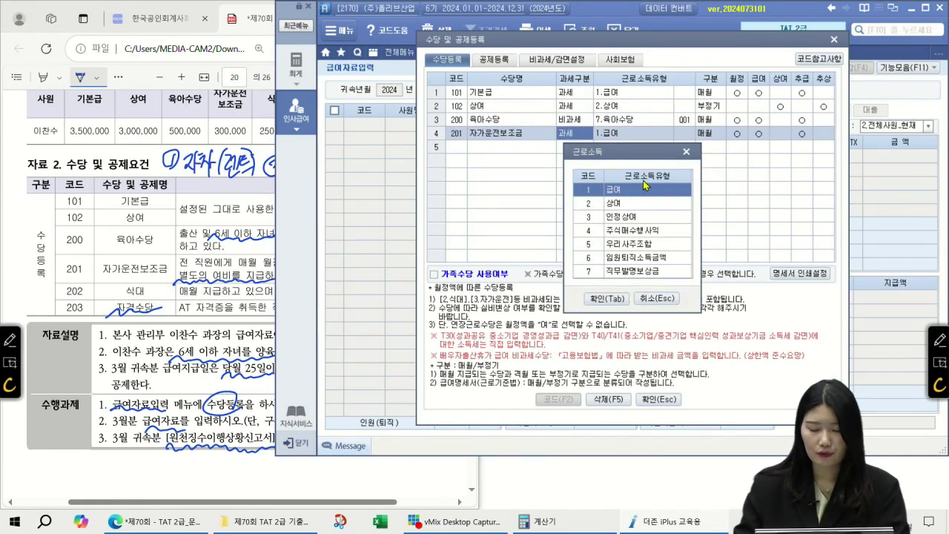
pyautogui.click(619, 298)
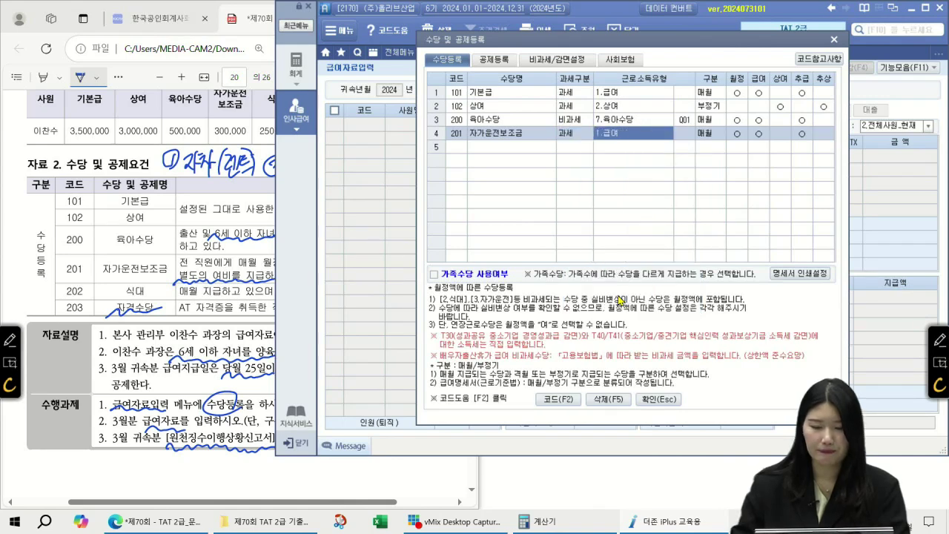
pyautogui.press('Return')
pyautogui.press('Return')
pyautogui.press('Return')
pyautogui.press('Return')
pyautogui.press('Return')
pyautogui.press('Return')
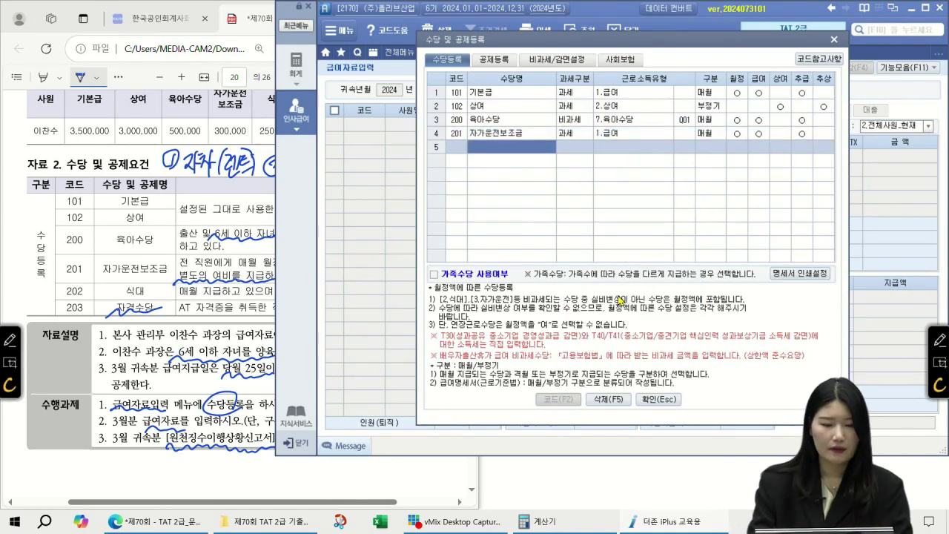
# - Add 식대 as non-taxable with code P01 and set its 추급 to 여
pyautogui.write('식대')
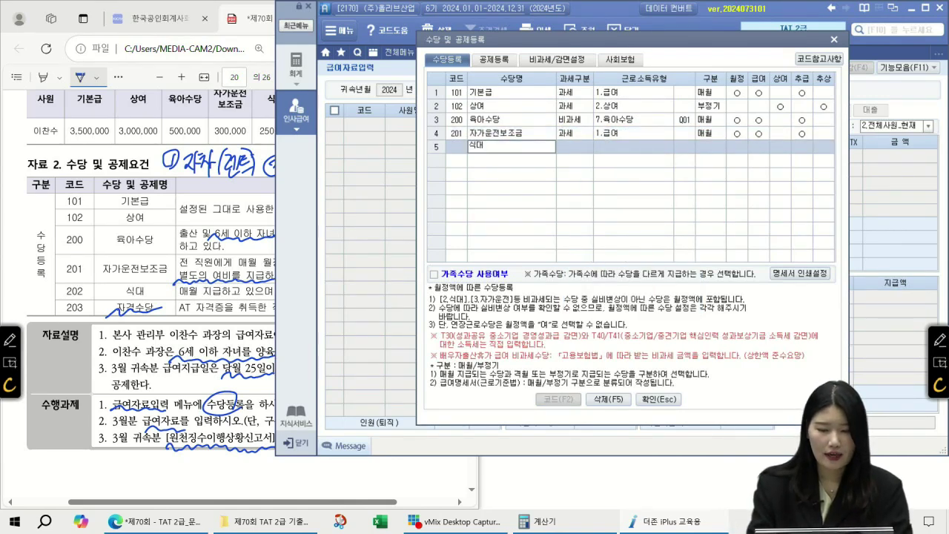
pyautogui.press('Return')
pyautogui.press('2')
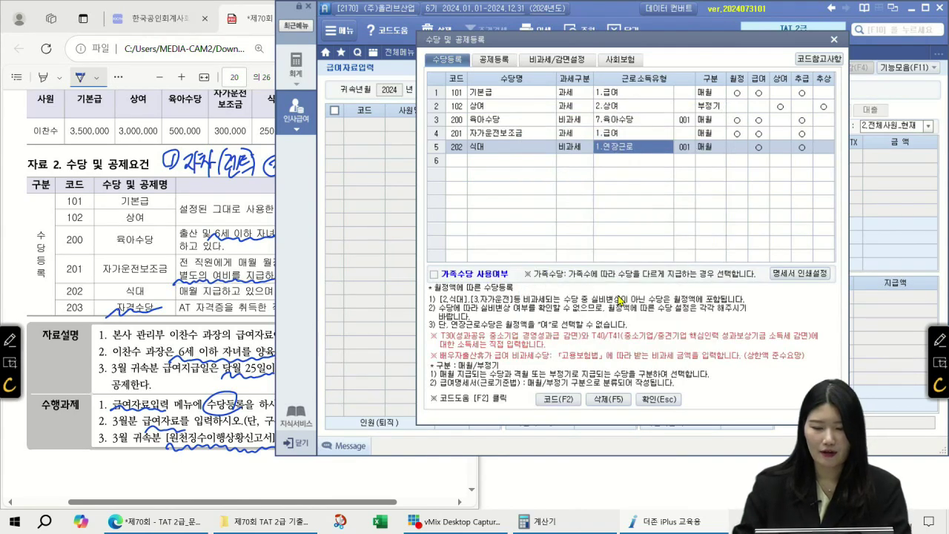
pyautogui.press('Return')
pyautogui.press('Return')
pyautogui.press('Return')
pyautogui.press('Return')
pyautogui.press('Return')
pyautogui.press('Left')
pyautogui.press('Left')
pyautogui.press('Left')
pyautogui.press('Left')
pyautogui.press('Left')
pyautogui.press('F2')
pyautogui.press('Down')
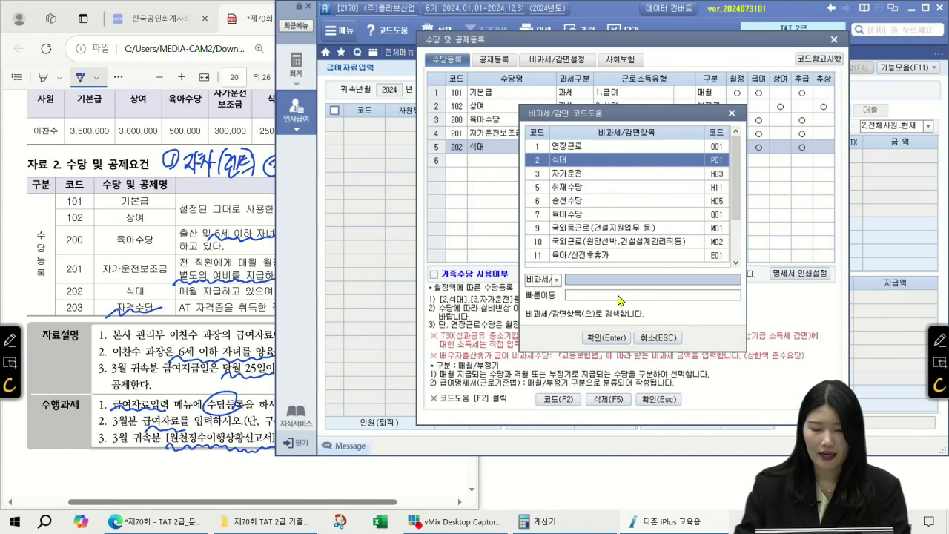
pyautogui.press('Return')
pyautogui.press('Return')
pyautogui.press('Return')
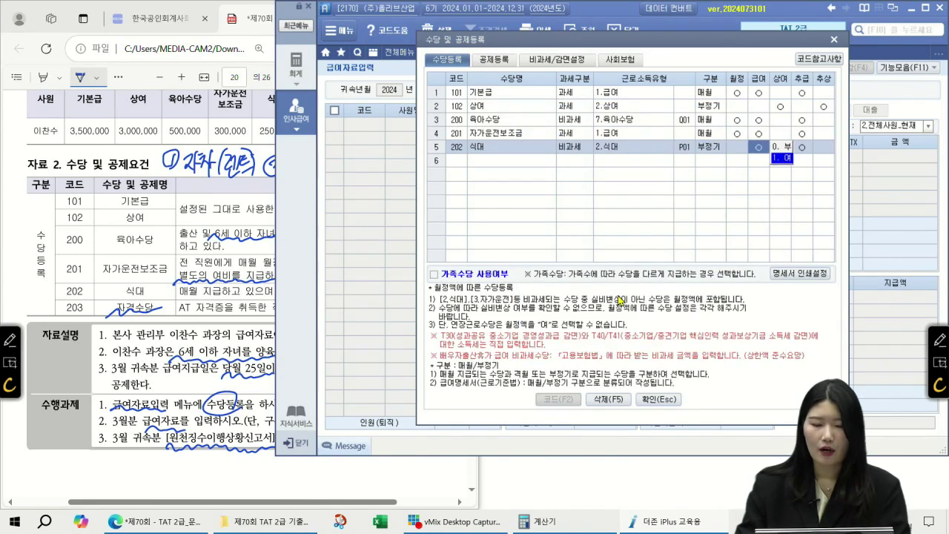
pyautogui.press('Left')
pyautogui.press('Left')
pyautogui.press('Left')
pyautogui.press('Left')
pyautogui.press('Right')
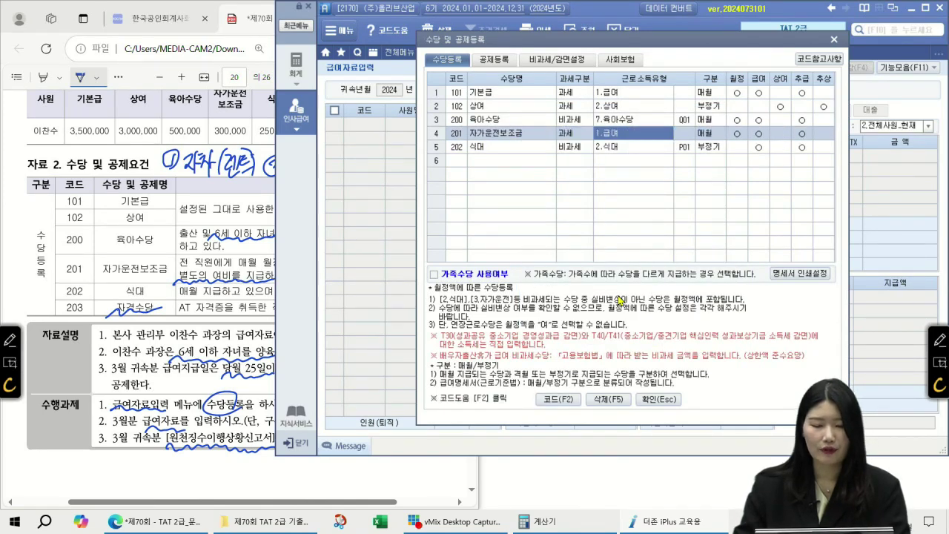
pyautogui.press('Down')
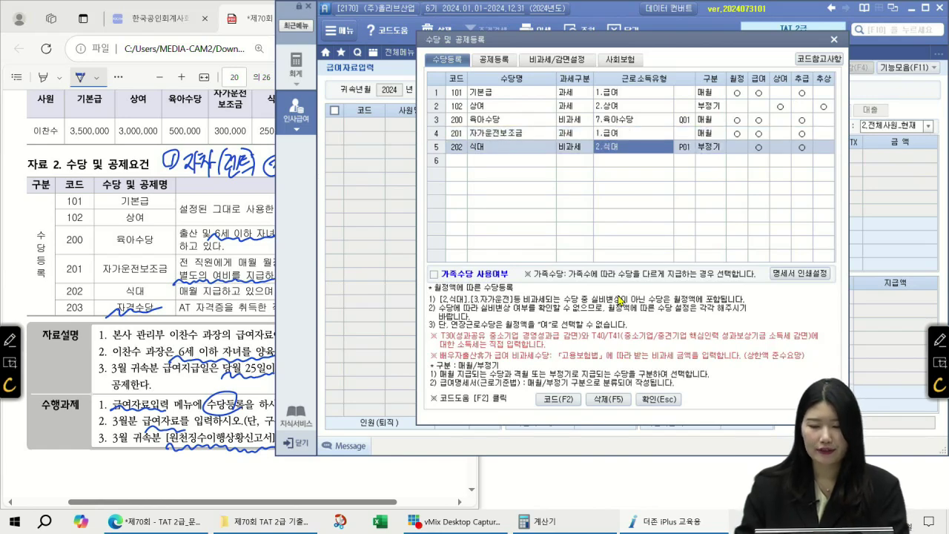
pyautogui.press('Up')
pyautogui.press('Up')
pyautogui.press('Down')
pyautogui.press('Down')
pyautogui.press('Right')
pyautogui.press('Right')
pyautogui.press('Right')
pyautogui.press('Right')
pyautogui.press('Right')
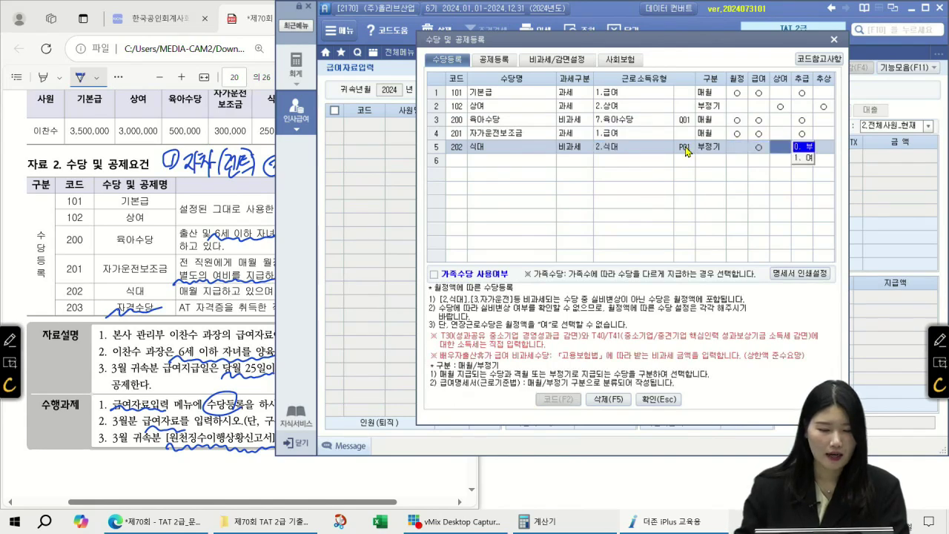
pyautogui.press('1')
pyautogui.press('Return')
# - Add 203 자격수당 as taxable 1.급여, save the registration, and enter month 03
pyautogui.write('자격수당')
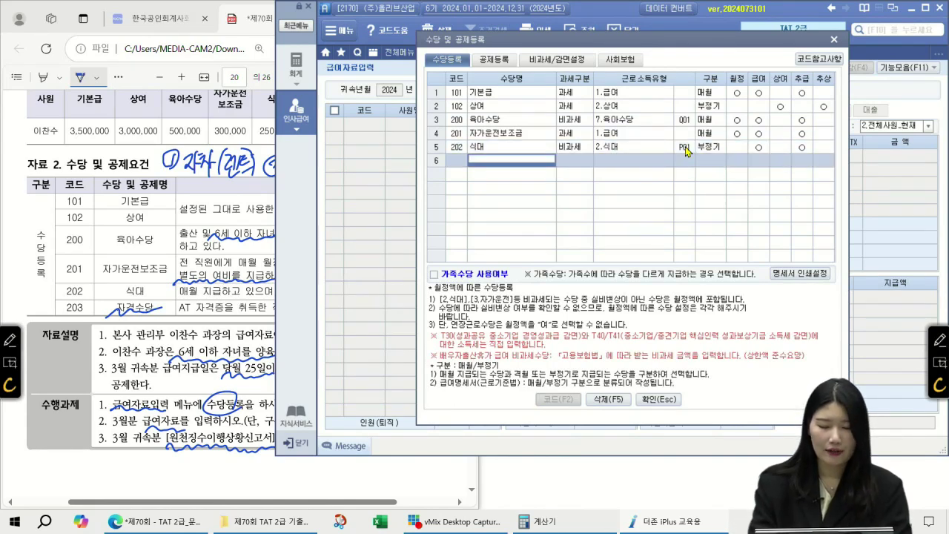
pyautogui.press('Return')
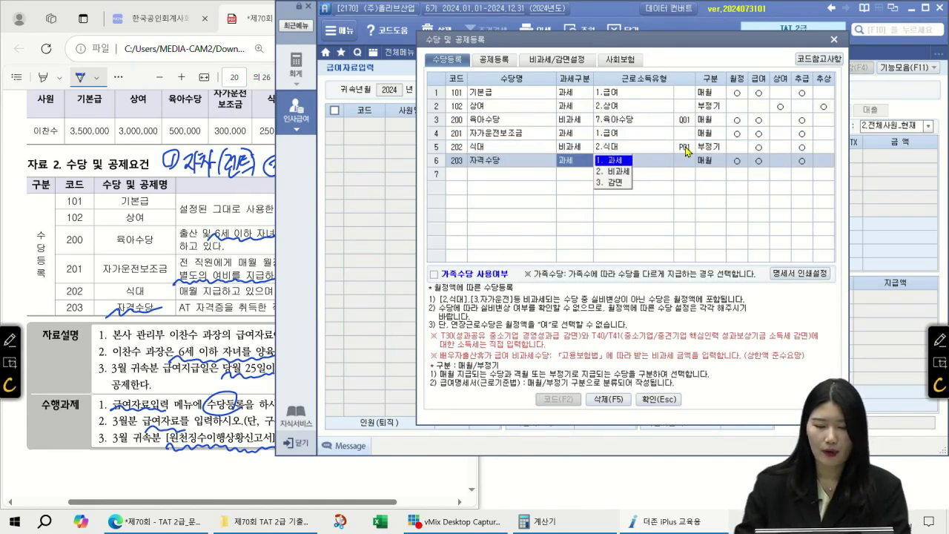
pyautogui.press('Return')
pyautogui.press('Down')
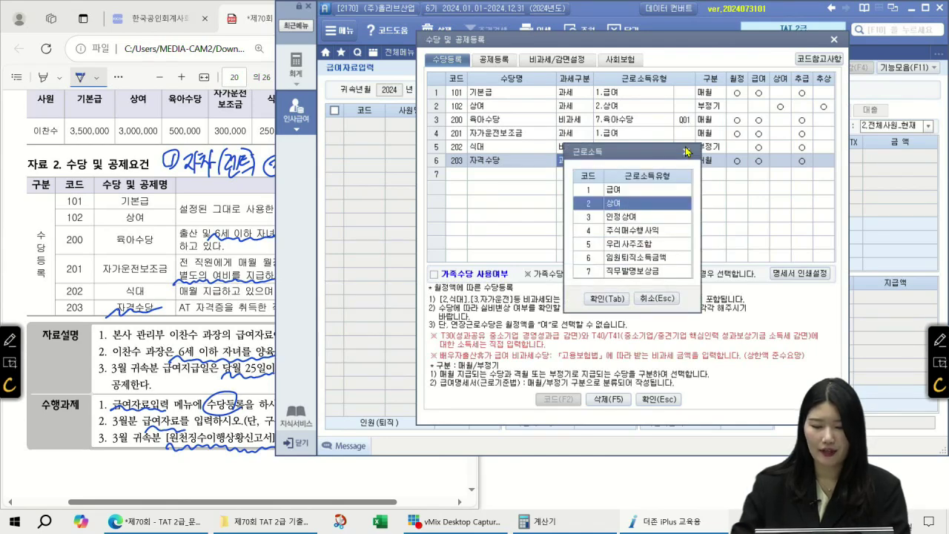
pyautogui.press('Up')
pyautogui.click(606, 300)
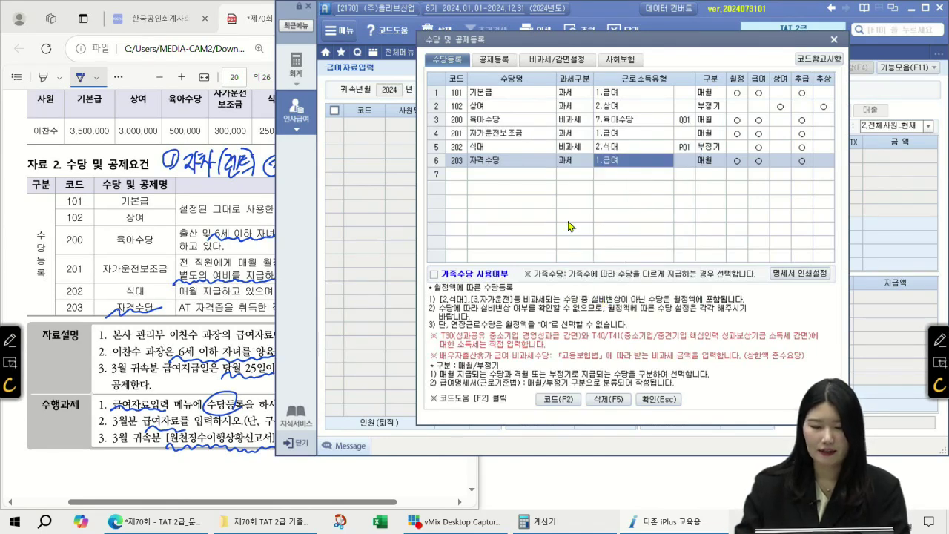
pyautogui.click(524, 165)
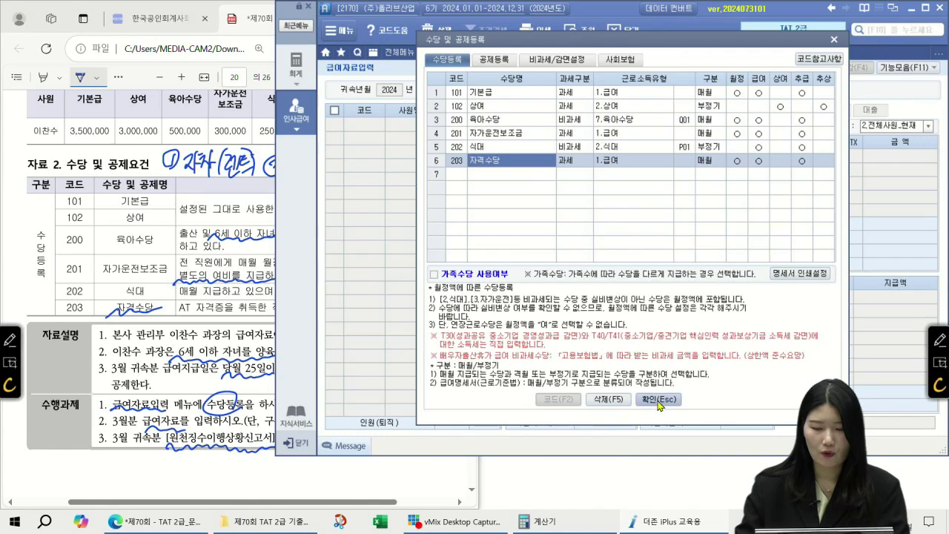
pyautogui.click(658, 399)
pyautogui.write('03')
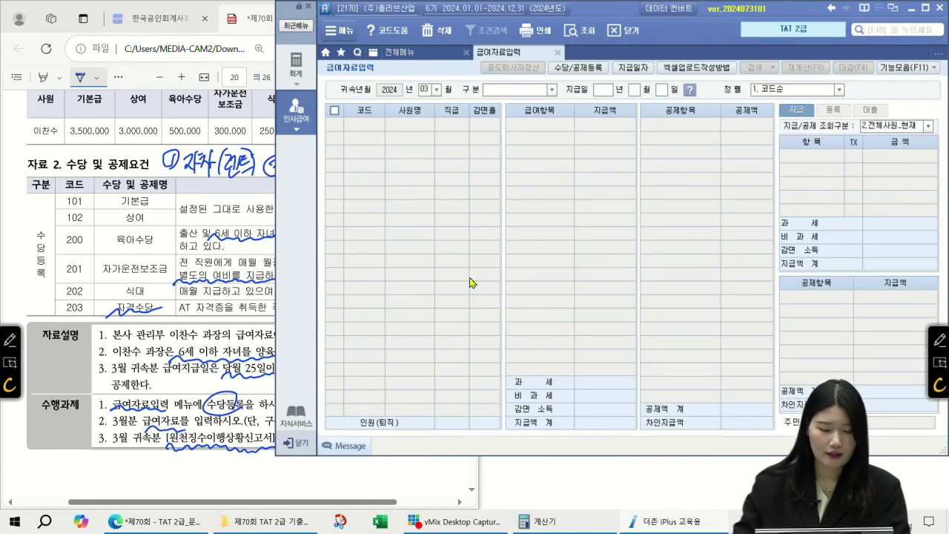
pyautogui.click(267, 384)
# - Tick off the 급여+상여 task and set the pay category to 2.급여+상여
pyautogui.moveTo(310, 399); pyautogui.dragTo(331, 398)
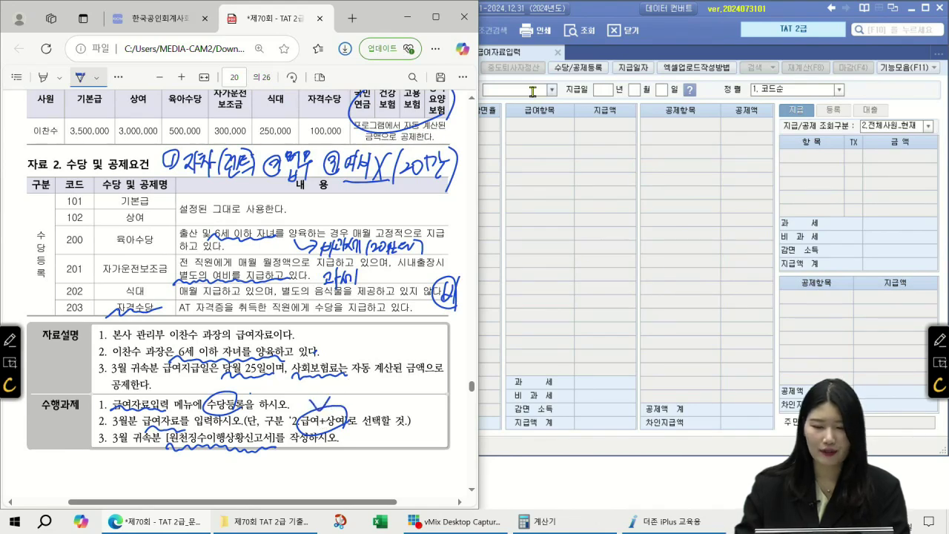
pyautogui.click(530, 90)
pyautogui.write('2. 급여 + 상여')
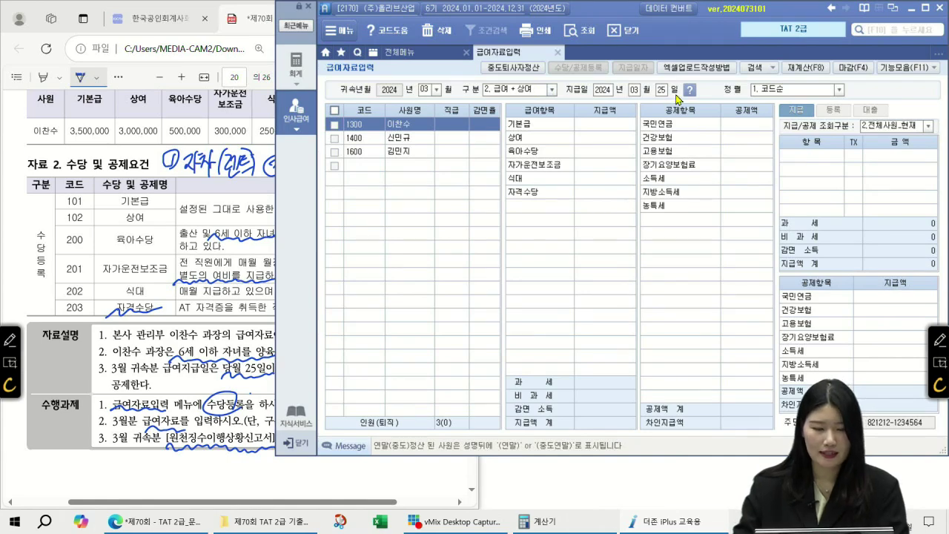
pyautogui.click(612, 126)
pyautogui.click(155, 120)
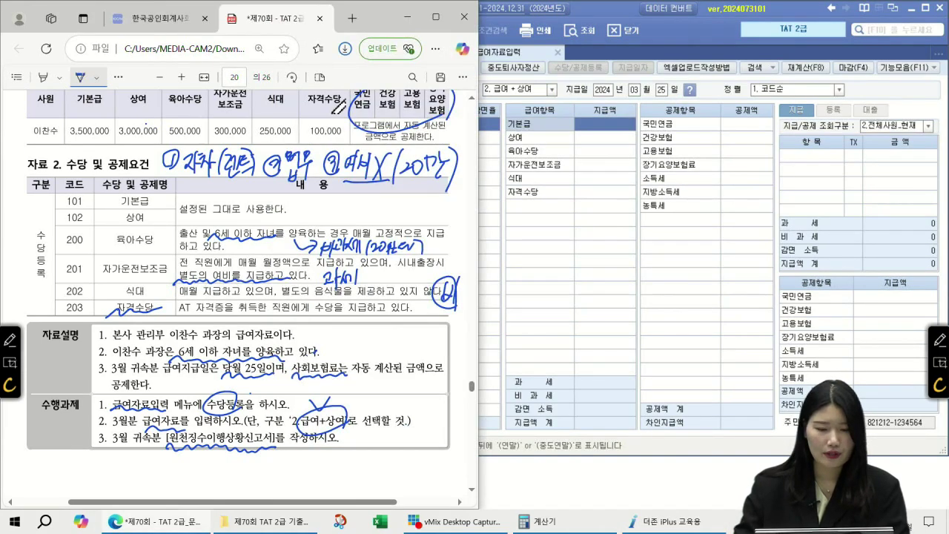
pyautogui.scroll(1, 466, 100)
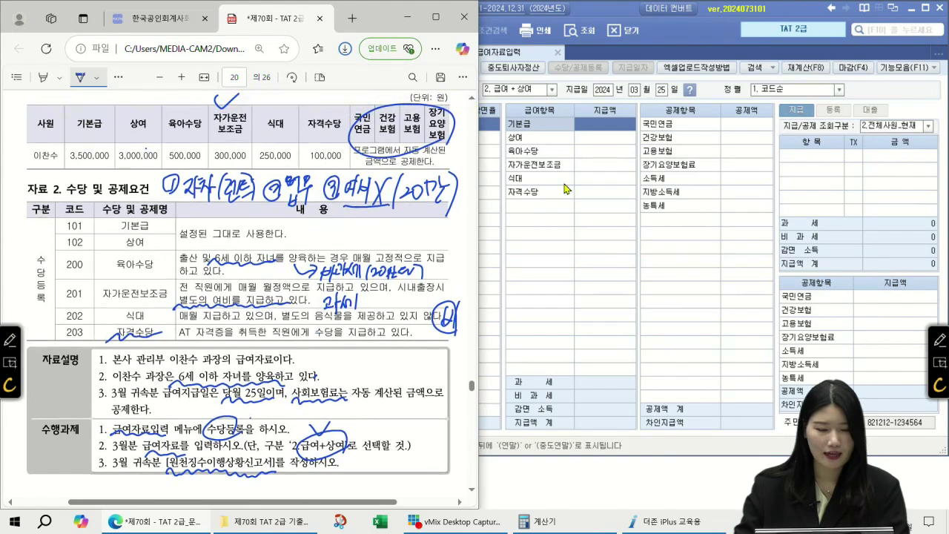
pyautogui.click(587, 154)
pyautogui.click(597, 125)
# - Enter 기본급 3,500,000, 상여 3,000,000 and 육아수당 500,000
pyautogui.write('3500')
pyautogui.press('+')
pyautogui.press('Return')
pyautogui.write('3000')
pyautogui.press('+')
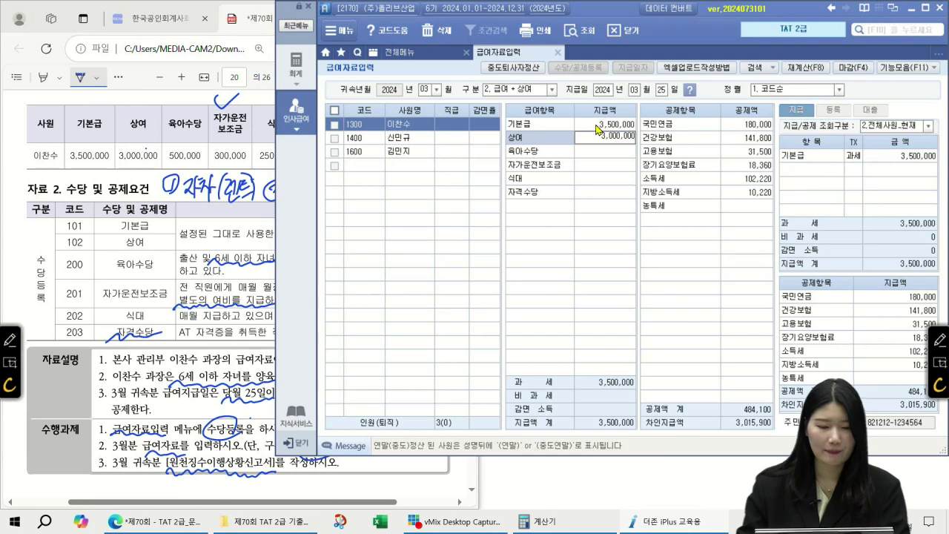
pyautogui.press('Return')
pyautogui.write('500')
pyautogui.press('+')
pyautogui.press('Return')
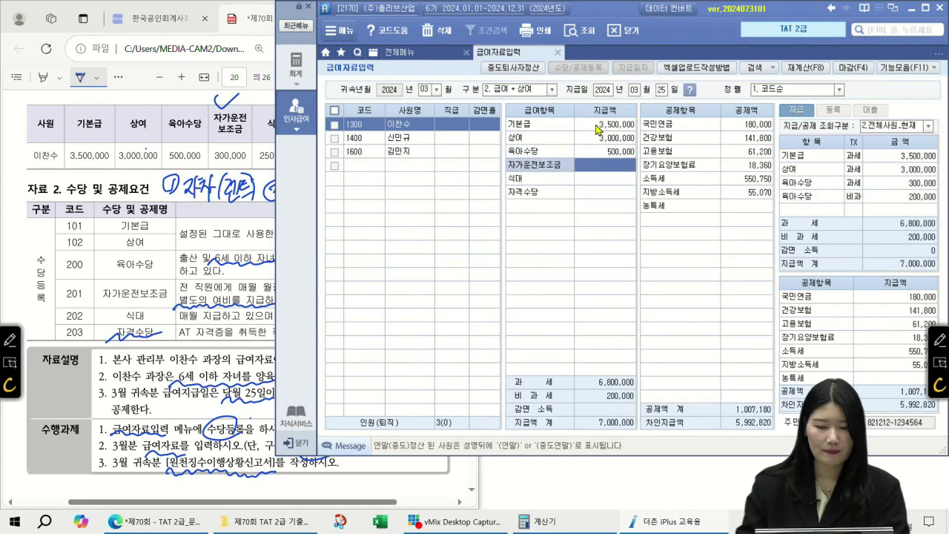
# - Enter 자가운전보조금 300,000, 식대 250,000 and 자격수당 100,000
pyautogui.write('300')
pyautogui.press('+')
pyautogui.press('Return')
pyautogui.write('450')
pyautogui.press('+')
pyautogui.press('Return')
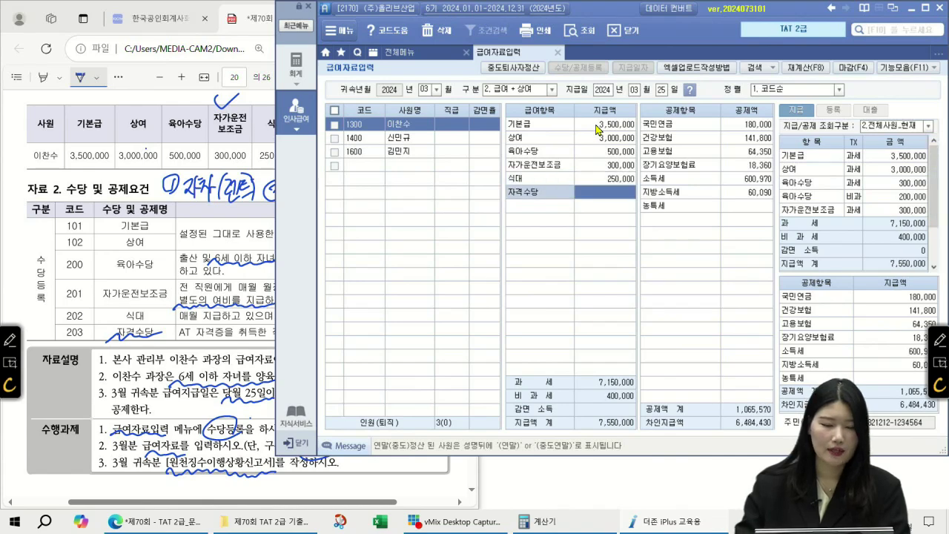
pyautogui.click(256, 113)
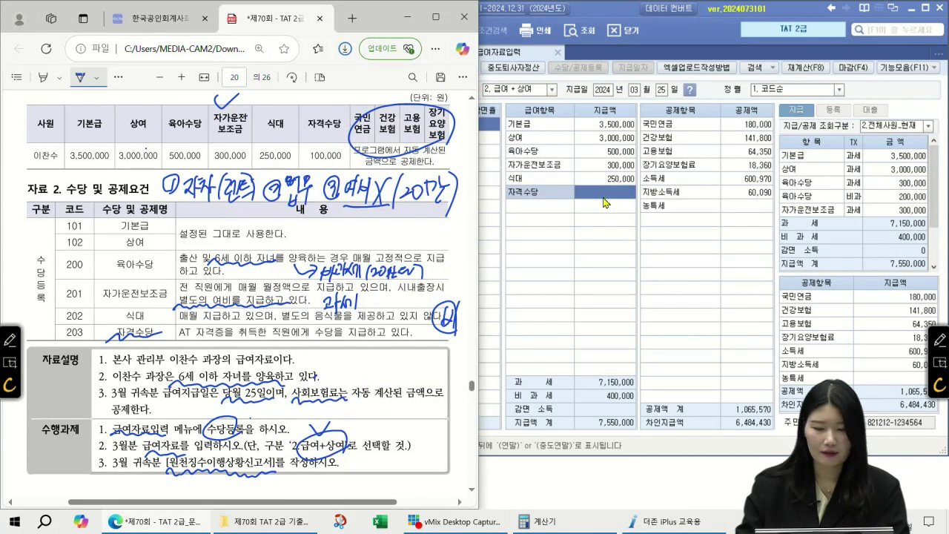
pyautogui.click(603, 199)
pyautogui.write('100')
pyautogui.press('+')
pyautogui.press('Return')
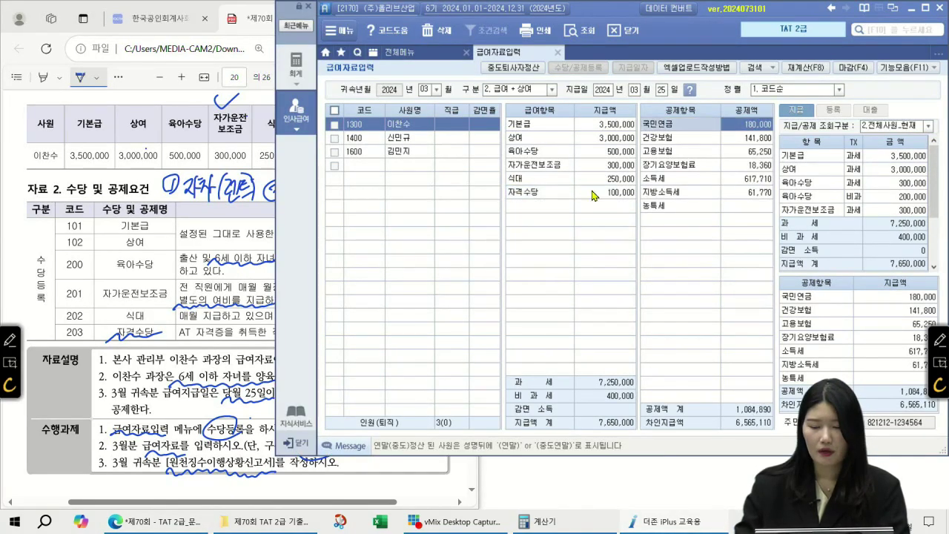
# - Annotate the payroll screen, circling 육아수당, 식대 and the 400,000 non-taxable total
pyautogui.click(752, 195)
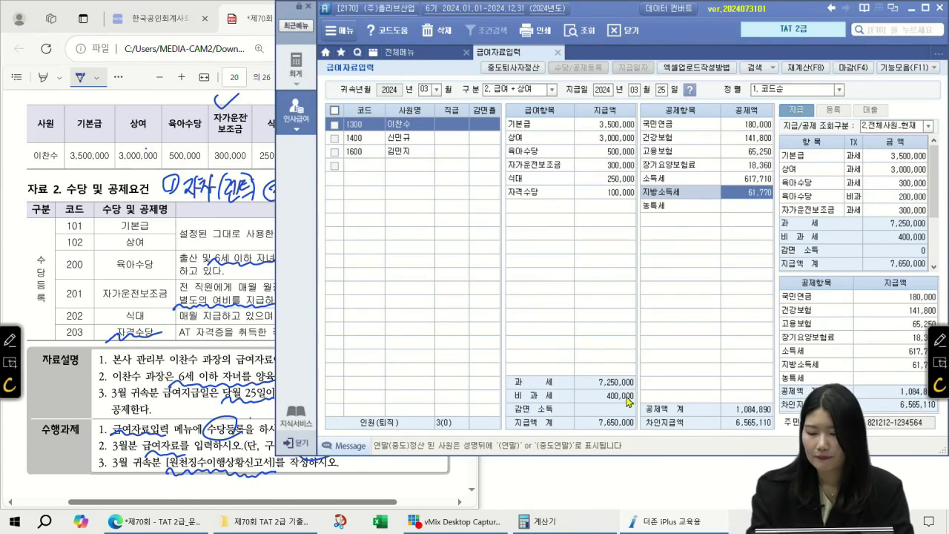
pyautogui.click(940, 339)
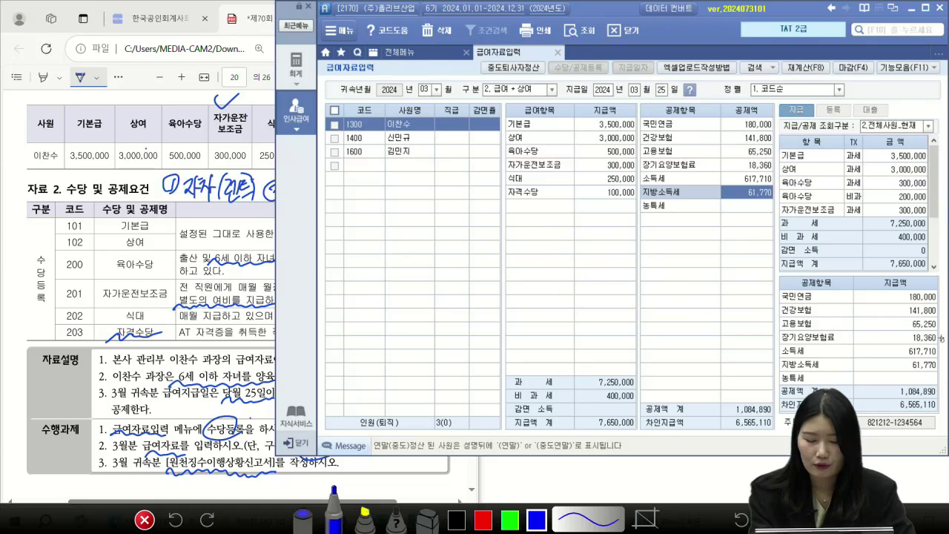
pyautogui.moveTo(493, 171)
pyautogui.mouseDown()
pyautogui.moveTo(517, 164)
pyautogui.moveTo(490, 194)
pyautogui.moveTo(520, 173)
pyautogui.mouseUp()
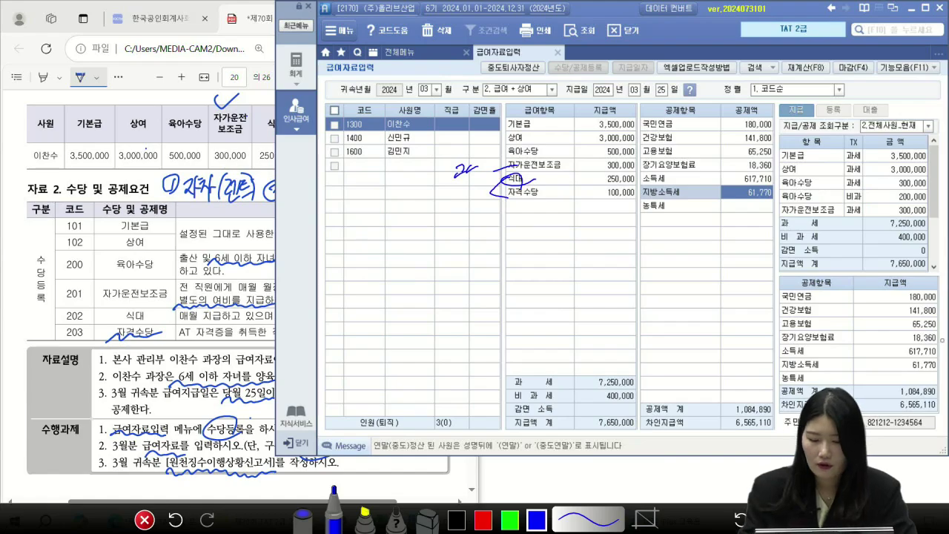
pyautogui.press('Escape')
pyautogui.click(940, 338)
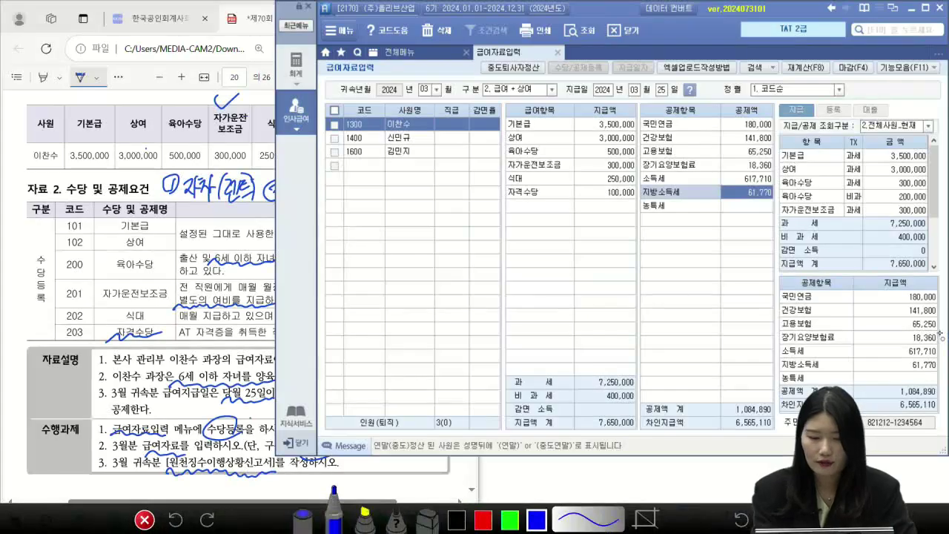
pyautogui.moveTo(552, 152)
pyautogui.mouseDown()
pyautogui.moveTo(537, 141)
pyautogui.moveTo(523, 180)
pyautogui.mouseUp()
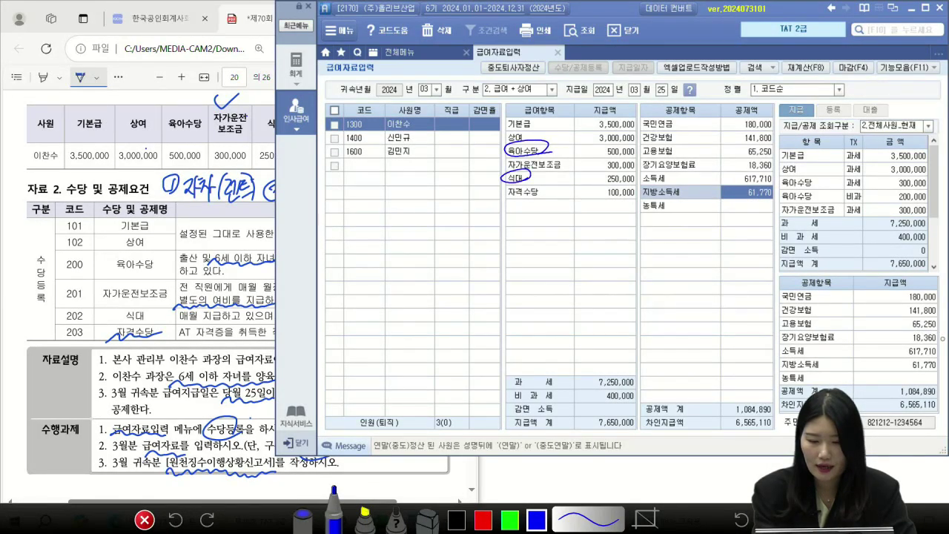
pyautogui.moveTo(514, 148)
pyautogui.mouseDown()
pyautogui.moveTo(466, 175)
pyautogui.moveTo(469, 211)
pyautogui.moveTo(443, 222)
pyautogui.moveTo(461, 214)
pyautogui.mouseUp()
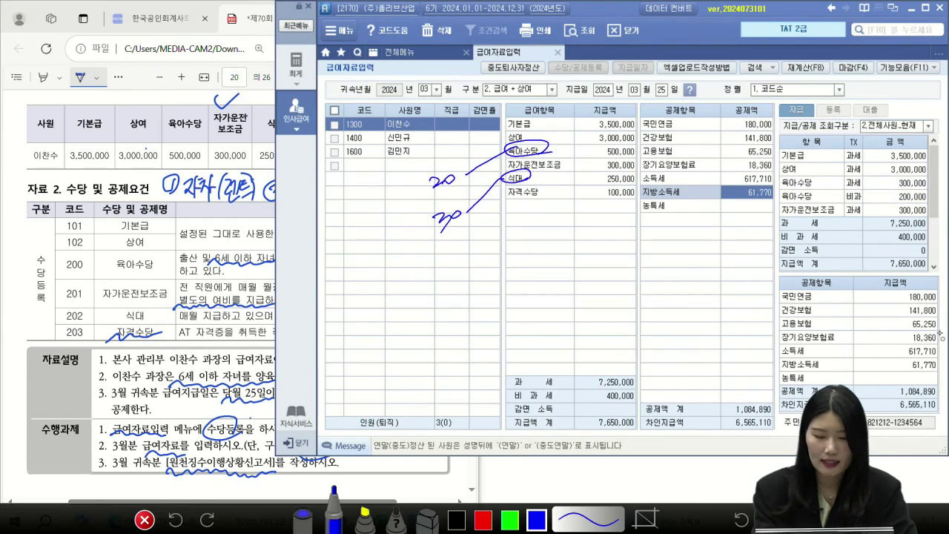
pyautogui.moveTo(428, 212)
pyautogui.mouseDown()
pyautogui.moveTo(447, 229)
pyautogui.moveTo(438, 230)
pyautogui.mouseUp()
pyautogui.moveTo(643, 391); pyautogui.dragTo(639, 386)
pyautogui.moveTo(509, 406); pyautogui.dragTo(564, 404)
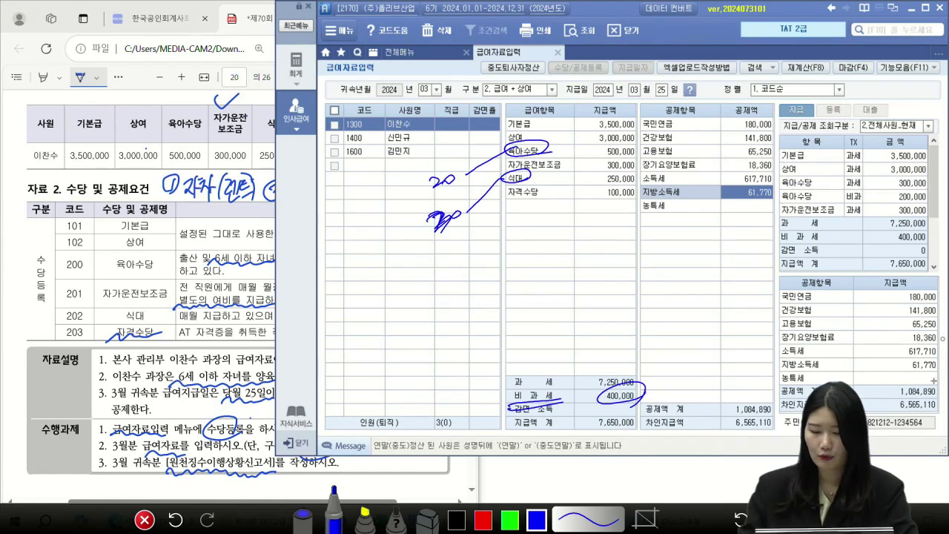
pyautogui.press('Escape')
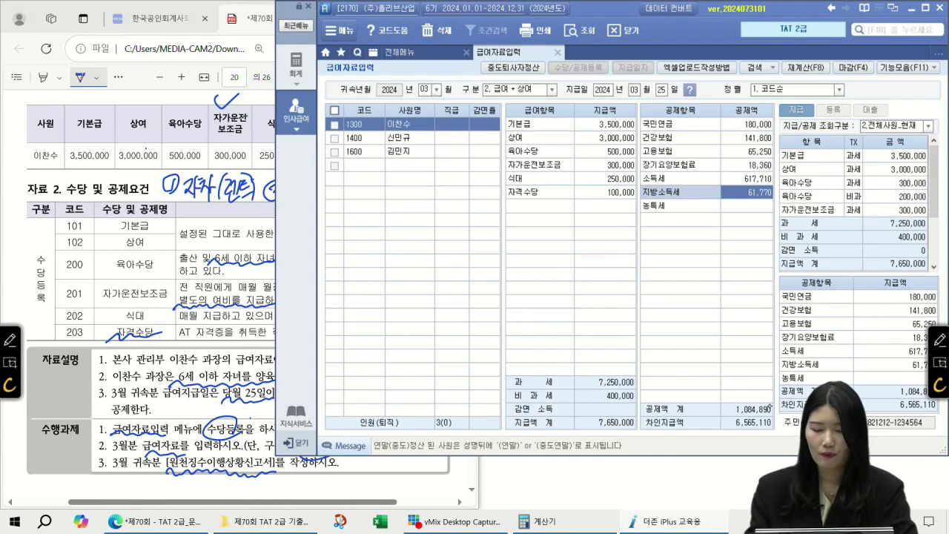
pyautogui.click(436, 56)
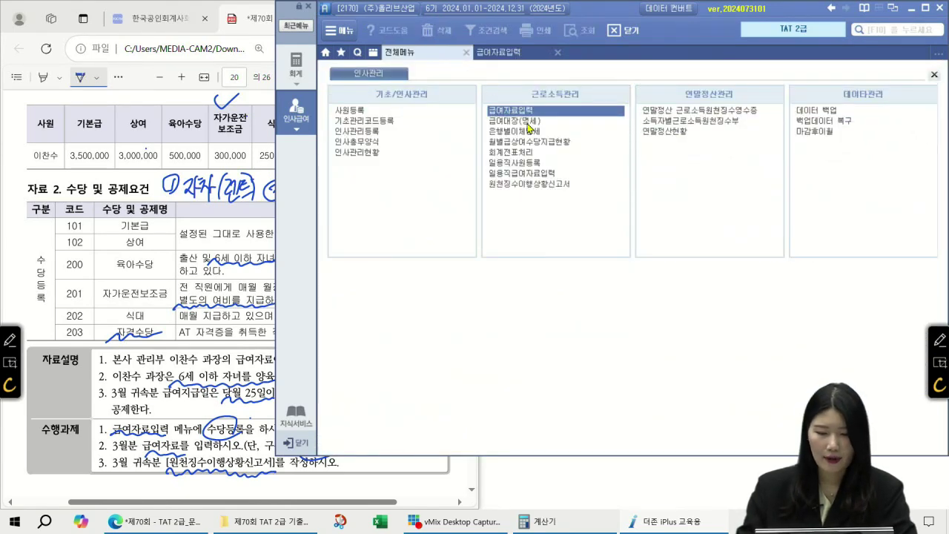
# - Open 원천징수이행상황신고서 with the 귀속 and 지급 periods set to March (03)
pyautogui.click(536, 185)
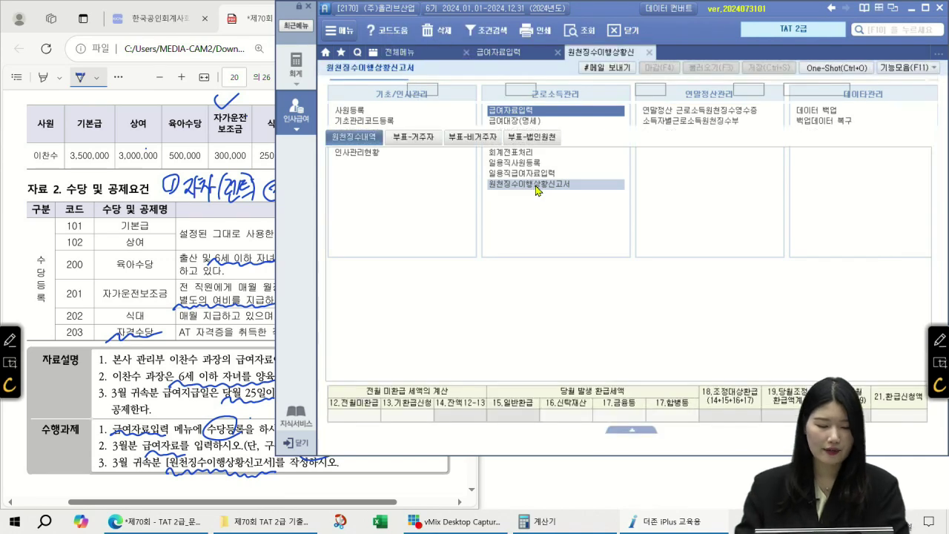
pyautogui.write('03')
pyautogui.press('Return')
pyautogui.write('03')
pyautogui.press('Return')
pyautogui.write('03')
pyautogui.press('Return')
pyautogui.write('03')
pyautogui.press('Return')
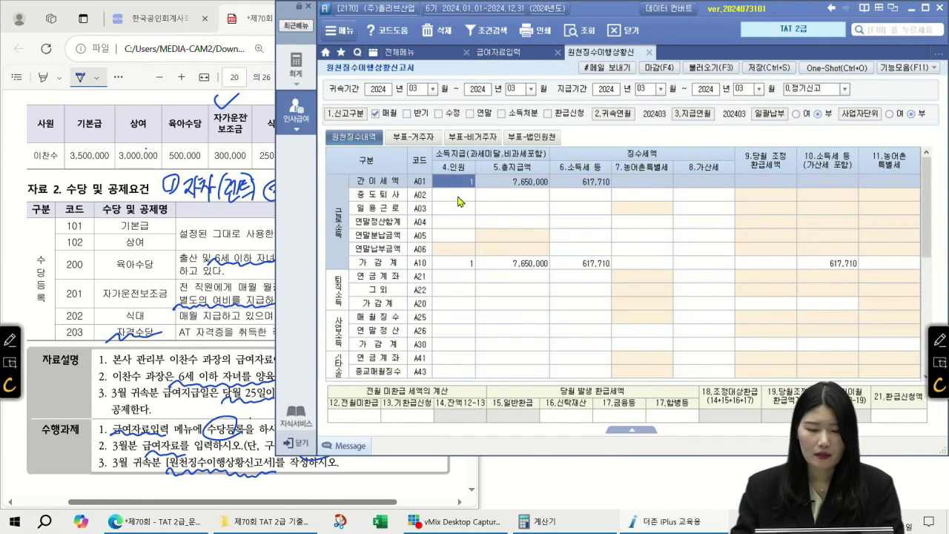
# - Verify 7,650,000 total pay and 617,710 income tax, then save the report
pyautogui.click(522, 184)
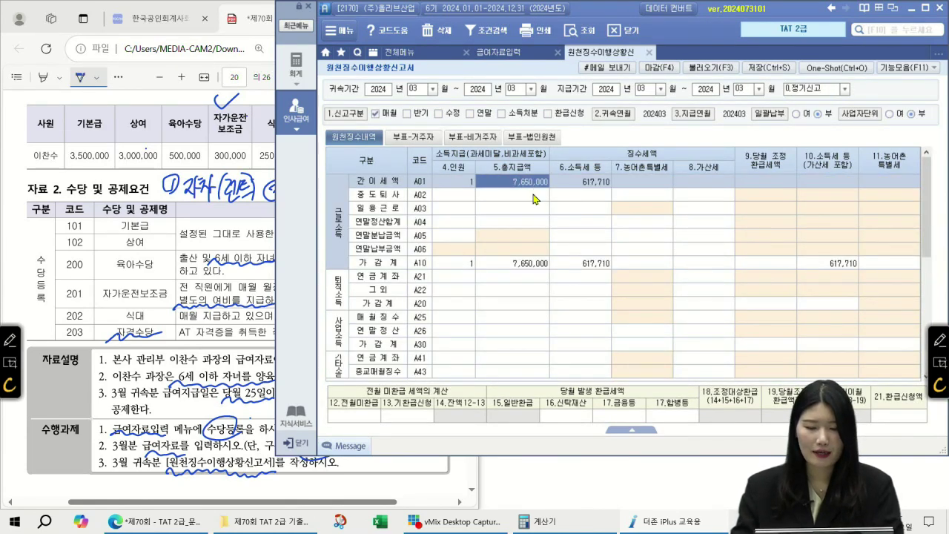
pyautogui.click(593, 191)
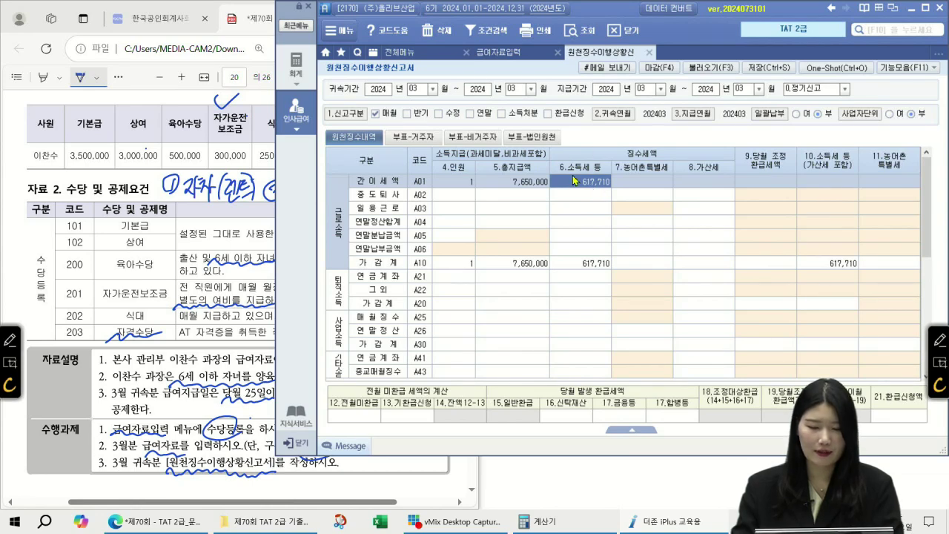
pyautogui.click(756, 68)
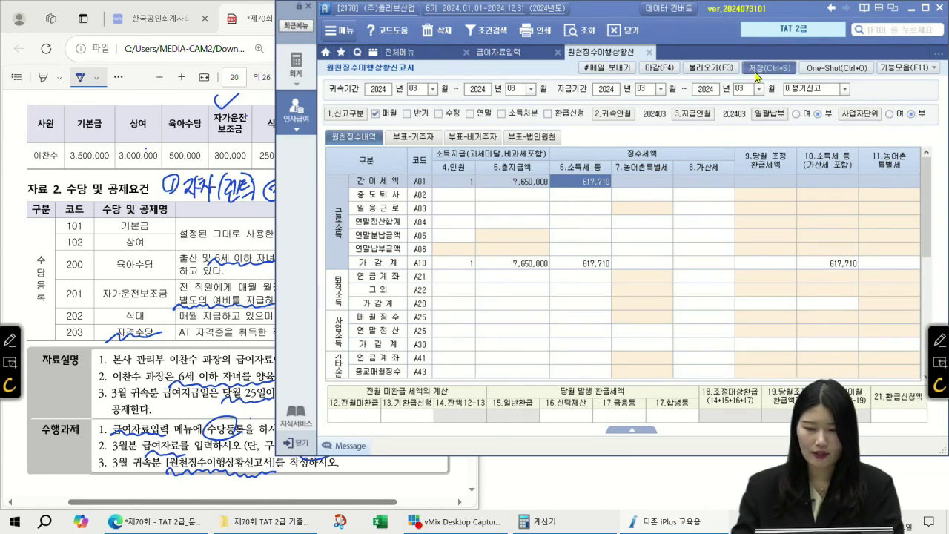
pyautogui.click(455, 291)
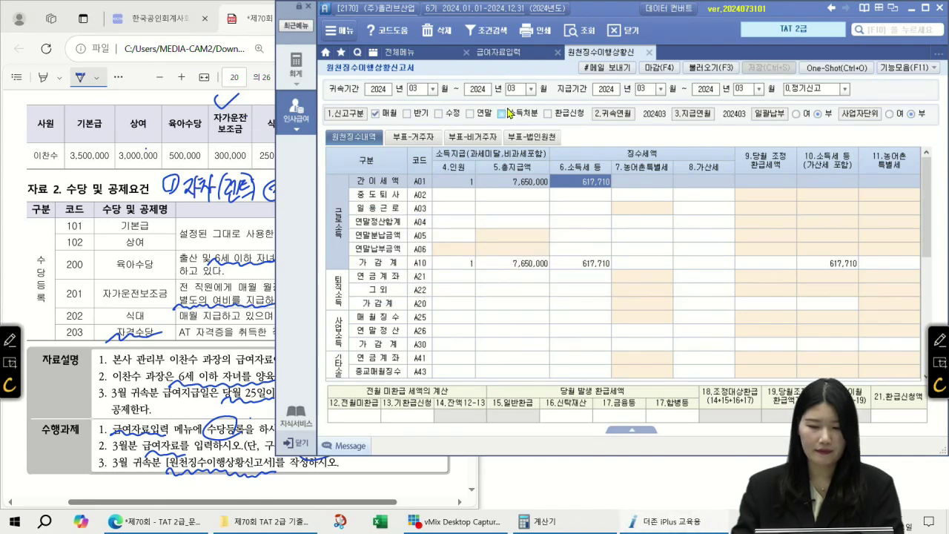
# - Close the withholding report and payroll tabs, then underline 과세대상 육아수당 in question 41
pyautogui.click(646, 55)
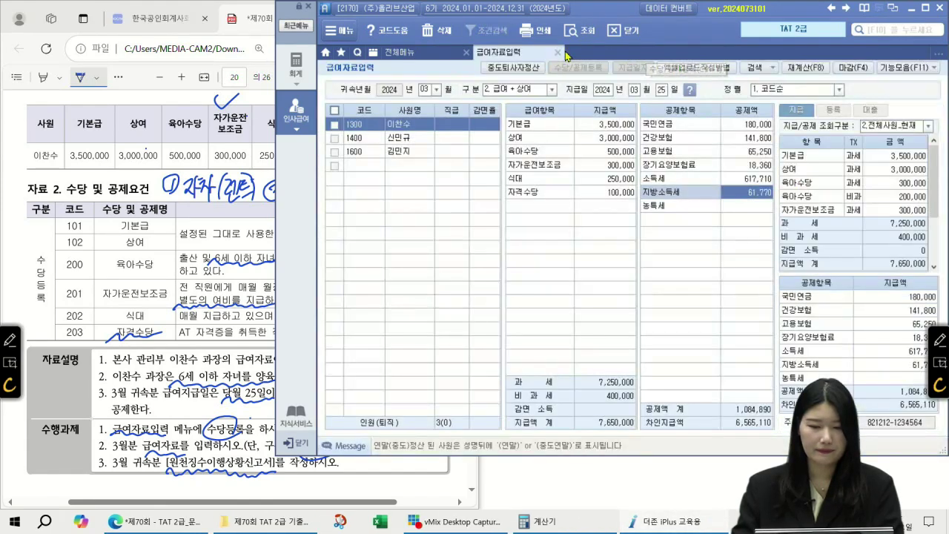
pyautogui.click(557, 52)
pyautogui.scroll(-5, 203, 179)
pyautogui.scroll(-6, 202, 178)
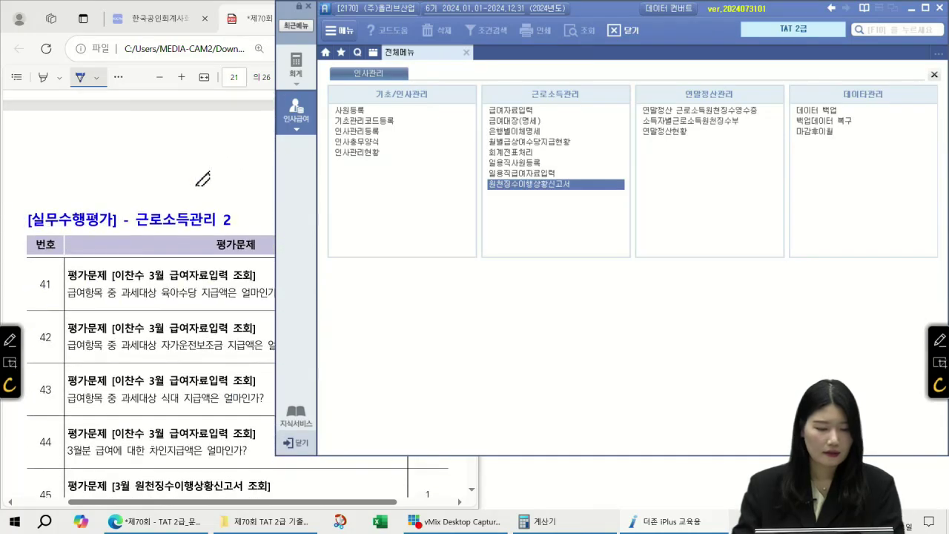
pyautogui.scroll(1, 207, 174)
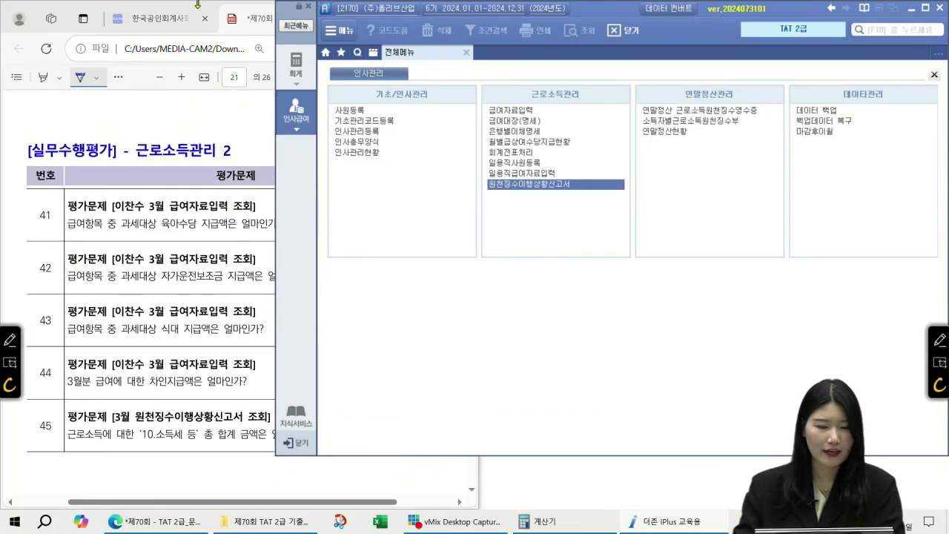
pyautogui.click(239, 24)
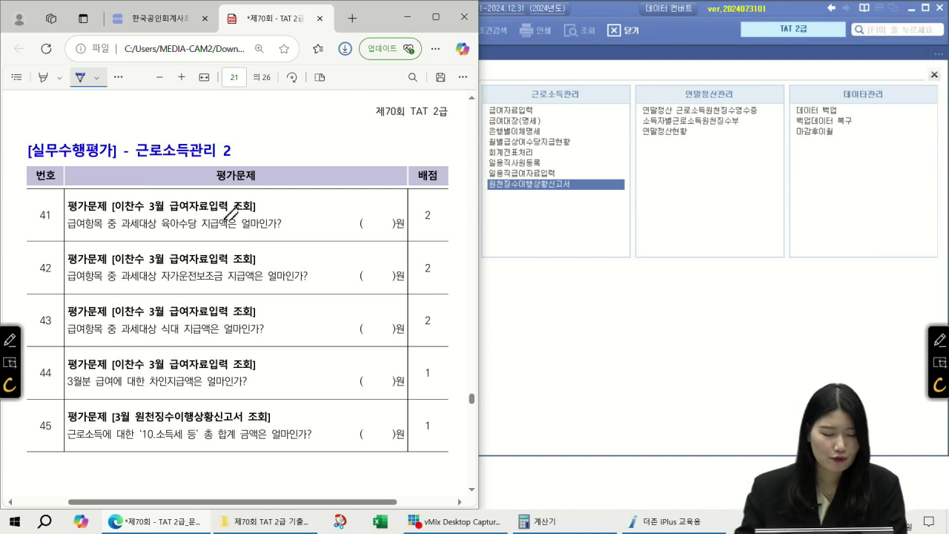
pyautogui.moveTo(117, 234); pyautogui.dragTo(215, 238)
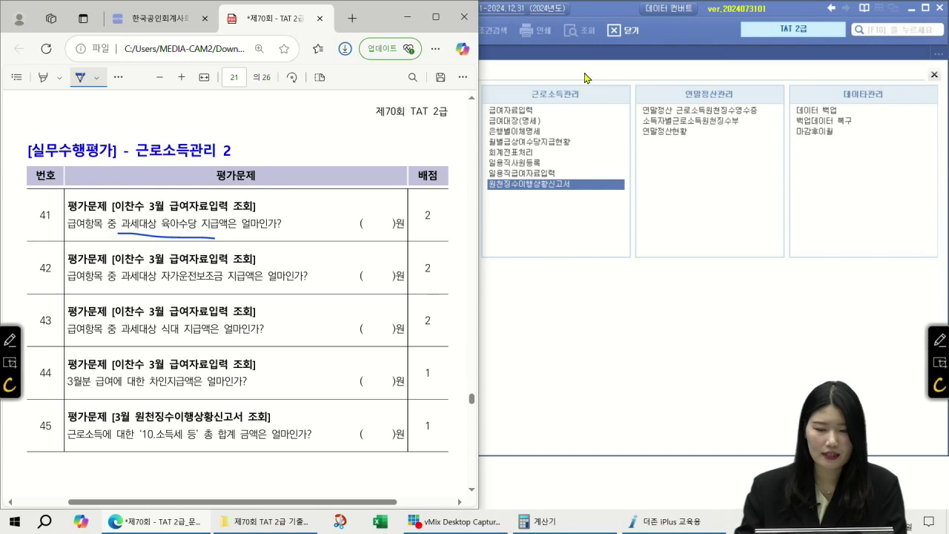
# - Load March payroll data with 구분 2. 급여+상여 in 급여자료입력 and check 육아수당
pyautogui.click(584, 79)
pyautogui.click(539, 111)
pyautogui.write('032')
pyautogui.press('Return')
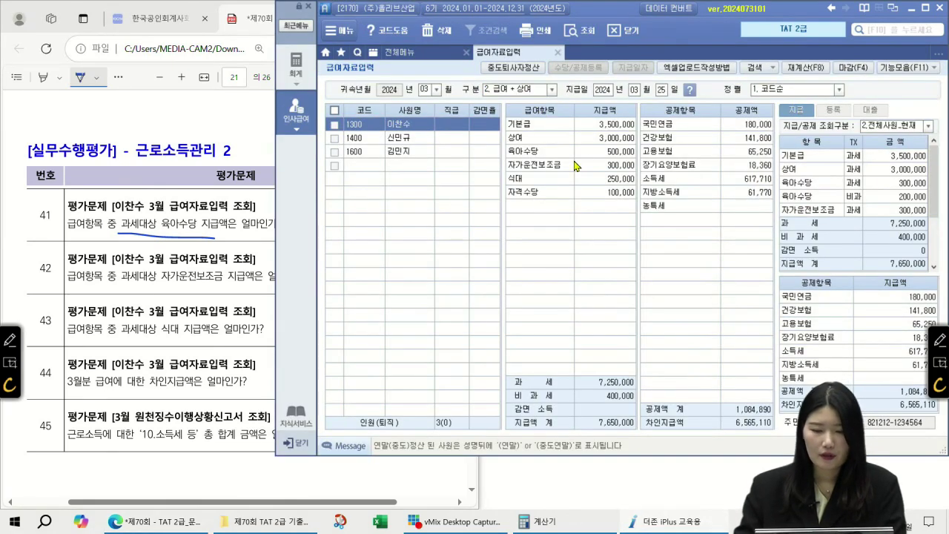
pyautogui.click(596, 154)
# - Annotate the 육아수당 row on screen with its non-taxable and taxable portions
pyautogui.click(938, 340)
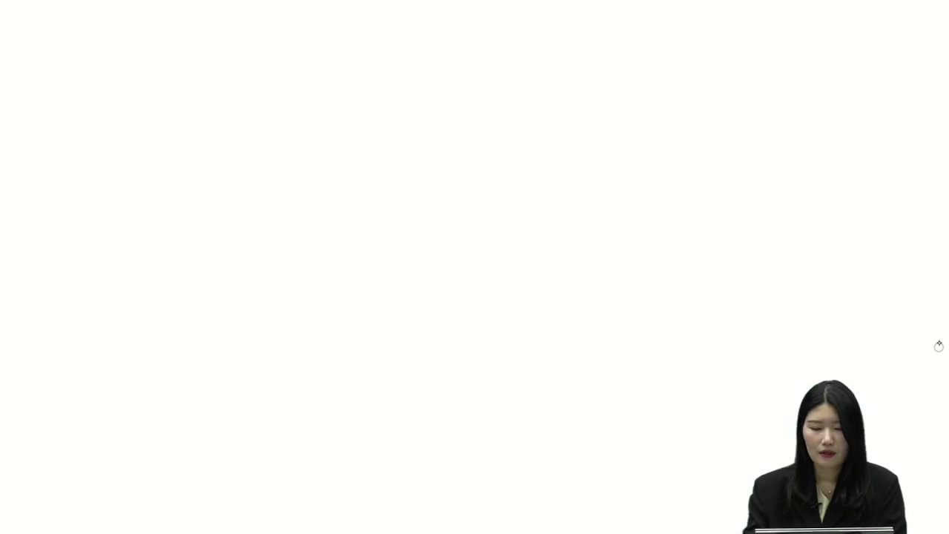
pyautogui.moveTo(476, 180); pyautogui.dragTo(511, 152)
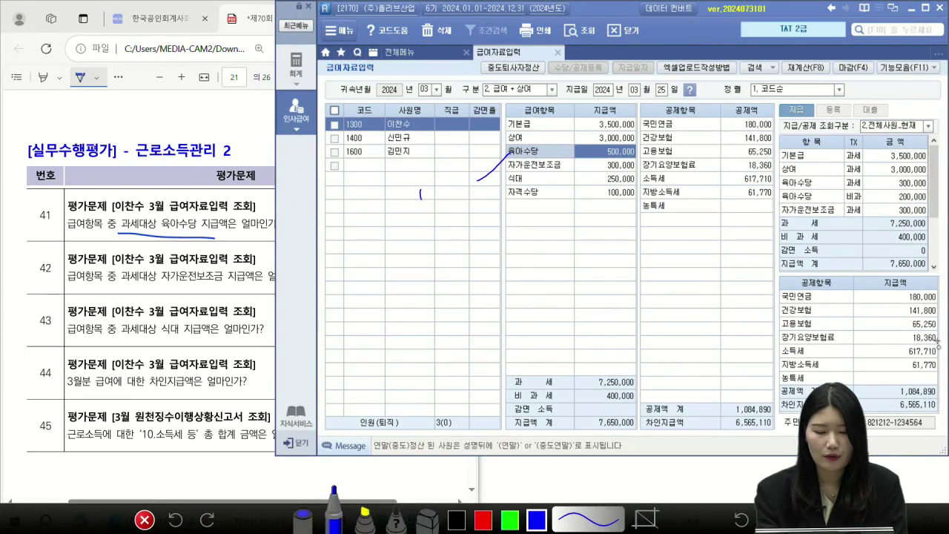
pyautogui.moveTo(433, 189); pyautogui.dragTo(434, 202)
pyautogui.moveTo(443, 185); pyautogui.dragTo(453, 194)
pyautogui.moveTo(460, 184); pyautogui.dragTo(460, 184)
pyautogui.moveTo(420, 217)
pyautogui.mouseDown()
pyautogui.moveTo(427, 226)
pyautogui.moveTo(460, 217)
pyautogui.moveTo(412, 215)
pyautogui.moveTo(467, 162)
pyautogui.moveTo(471, 195)
pyautogui.mouseUp()
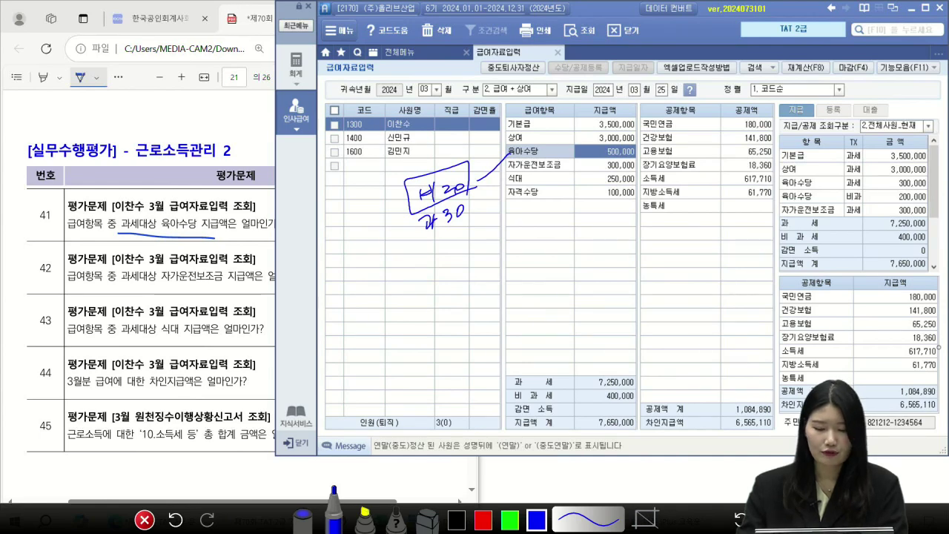
pyautogui.click(144, 520)
pyautogui.click(259, 25)
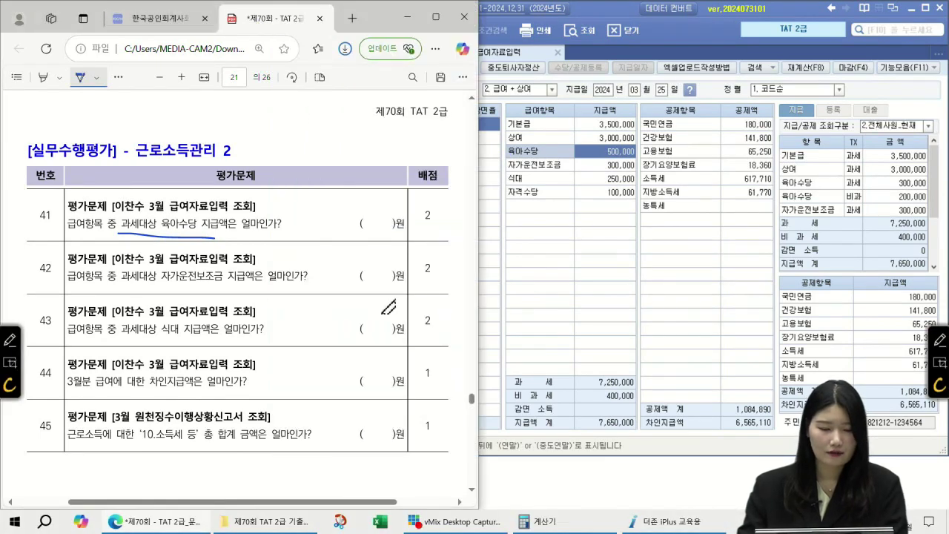
# - Handwrite 300,000, 300,000 and 60,000 as answers to questions 41–43, underlining key terms
pyautogui.moveTo(288, 212)
pyautogui.mouseDown()
pyautogui.moveTo(299, 227)
pyautogui.moveTo(310, 224)
pyautogui.mouseUp()
pyautogui.moveTo(317, 211); pyautogui.dragTo(327, 228)
pyautogui.moveTo(336, 209); pyautogui.dragTo(354, 214)
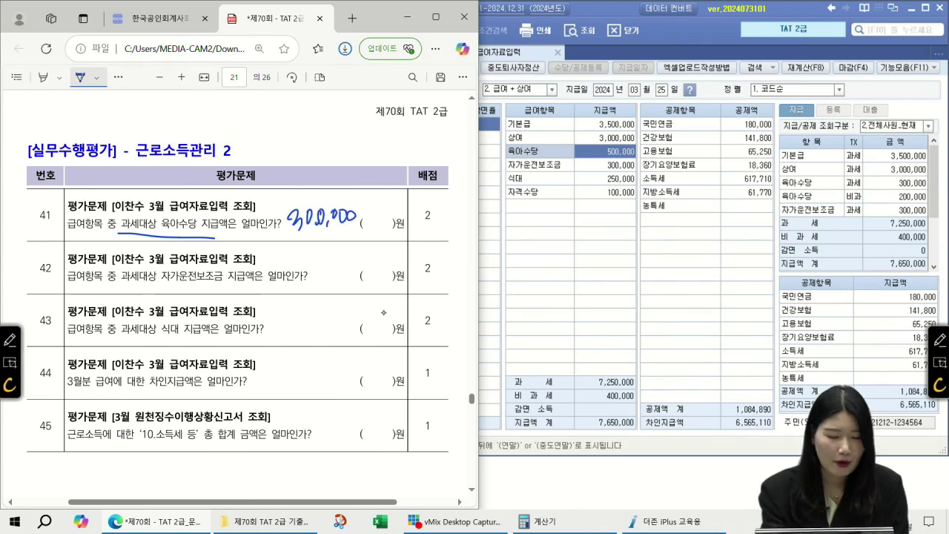
pyautogui.moveTo(163, 284); pyautogui.dragTo(219, 289)
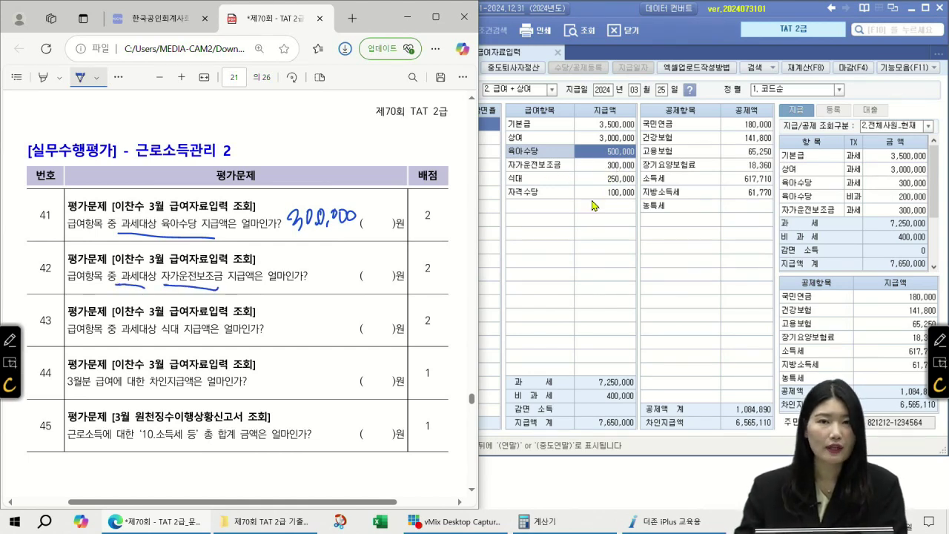
pyautogui.moveTo(310, 261)
pyautogui.mouseDown()
pyautogui.moveTo(319, 276)
pyautogui.moveTo(366, 264)
pyautogui.mouseUp()
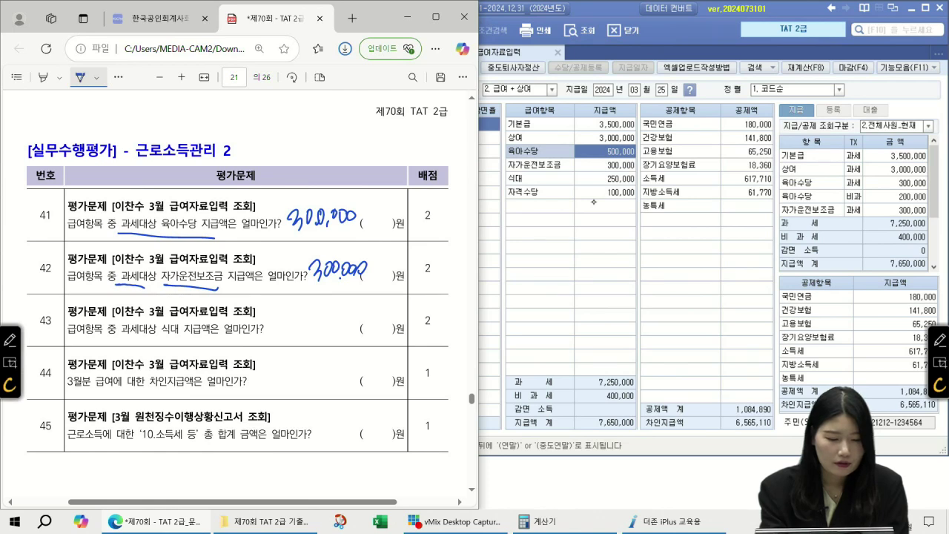
pyautogui.moveTo(123, 335); pyautogui.dragTo(212, 340)
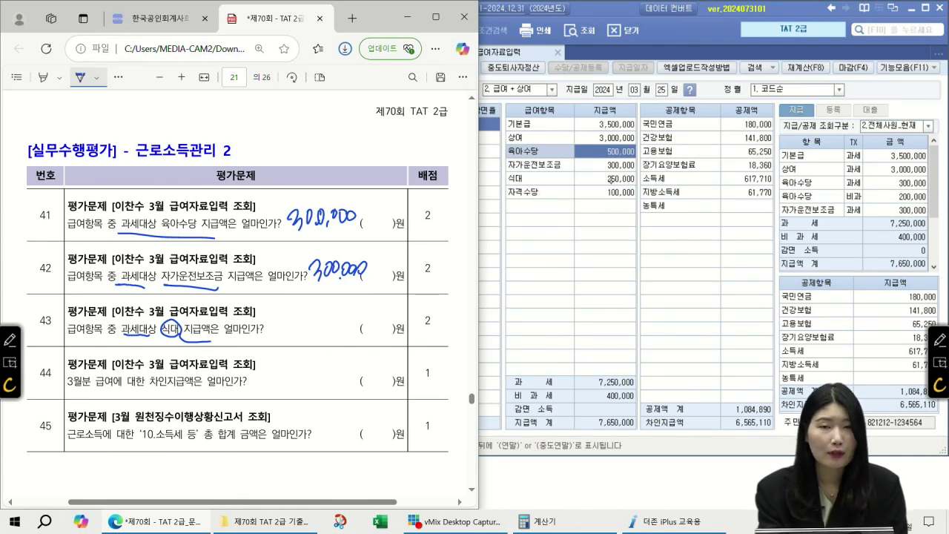
pyautogui.moveTo(305, 307)
pyautogui.mouseDown()
pyautogui.moveTo(296, 334)
pyautogui.moveTo(323, 324)
pyautogui.moveTo(308, 336)
pyautogui.moveTo(361, 330)
pyautogui.mouseUp()
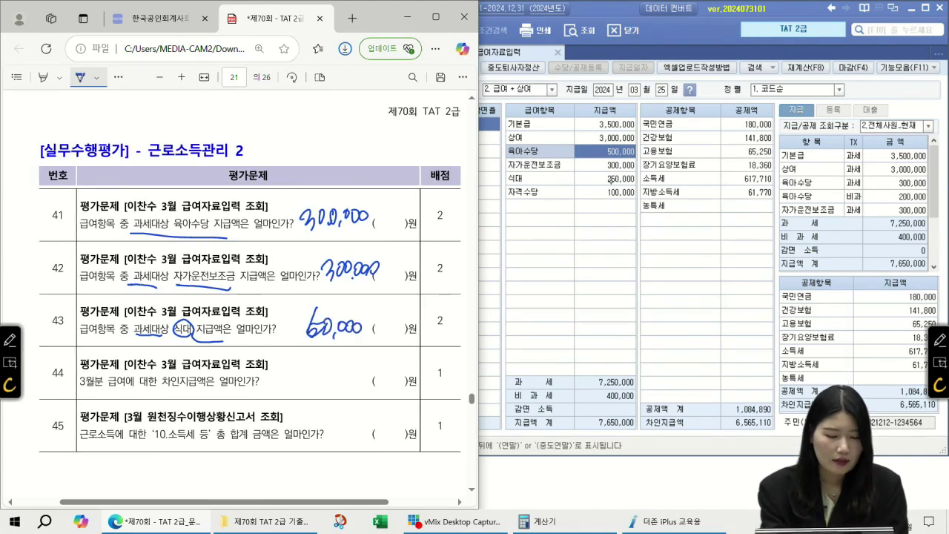
# - Write 6,565,110 for question 44 and underline 원천징수이행상황신고서 and 10.소득세 등 in question 45
pyautogui.moveTo(194, 369); pyautogui.dragTo(187, 397)
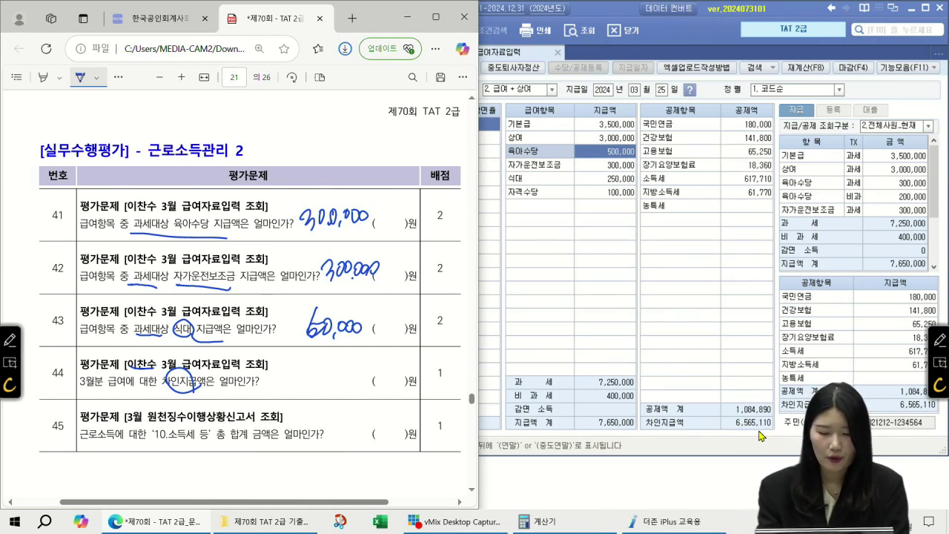
pyautogui.moveTo(291, 357)
pyautogui.mouseDown()
pyautogui.moveTo(279, 386)
pyautogui.moveTo(298, 385)
pyautogui.mouseUp()
pyautogui.moveTo(320, 356); pyautogui.dragTo(314, 385)
pyautogui.moveTo(323, 370)
pyautogui.mouseDown()
pyautogui.moveTo(331, 385)
pyautogui.moveTo(362, 370)
pyautogui.mouseUp()
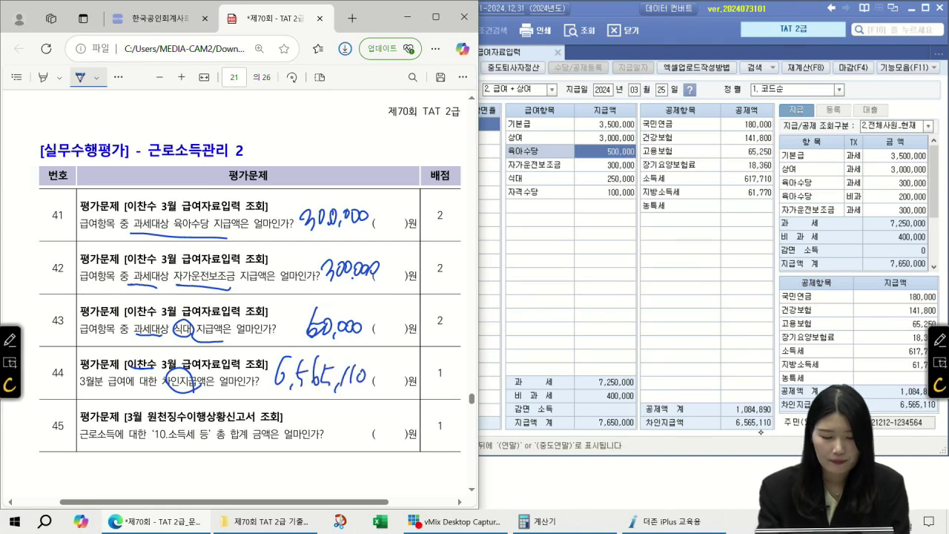
pyautogui.moveTo(156, 423); pyautogui.dragTo(249, 422)
pyautogui.moveTo(157, 443); pyautogui.dragTo(202, 444)
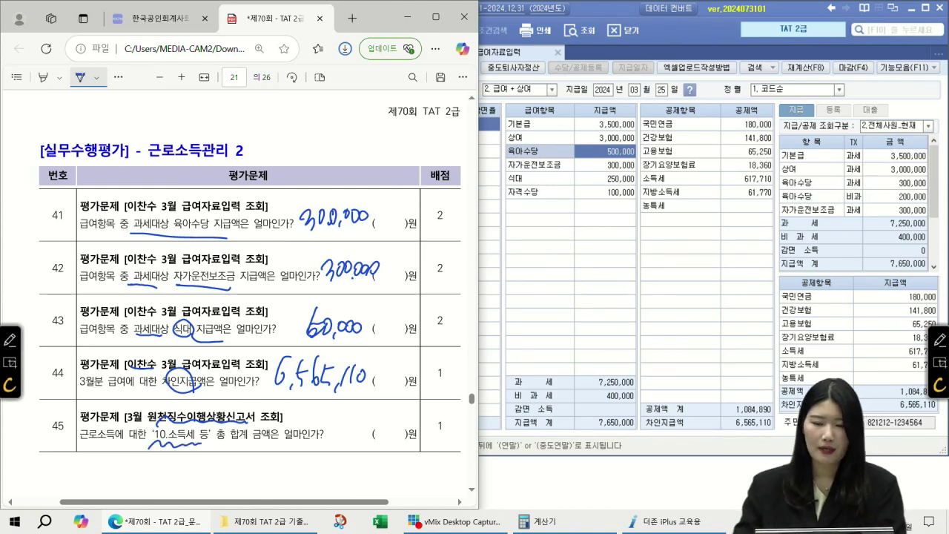
pyautogui.click(813, 42)
# - Load the saved March 원천징수이행상황신고서 and check the A10 income tax total of 617,710
pyautogui.click(439, 57)
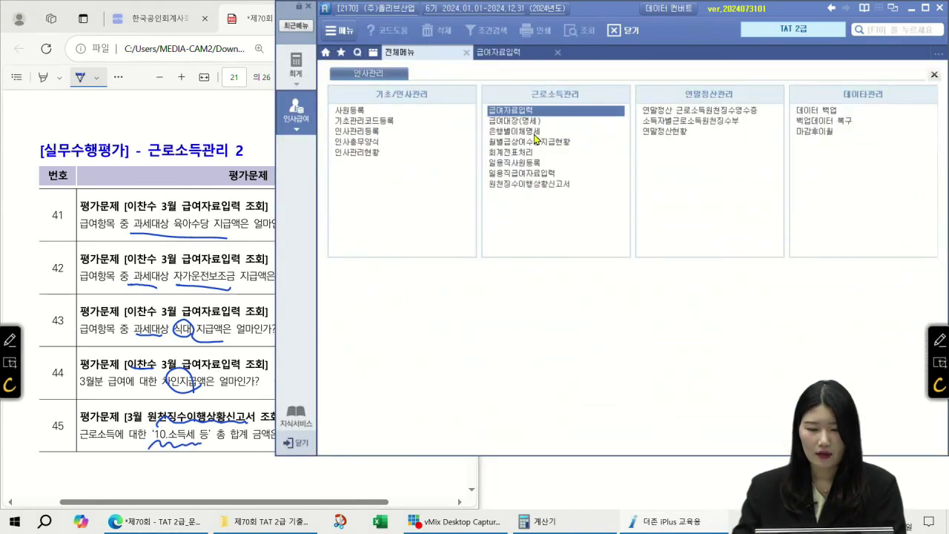
pyautogui.click(530, 185)
pyautogui.write('03')
pyautogui.press('Return')
pyautogui.press('Return')
pyautogui.press('Return')
pyautogui.press('Return')
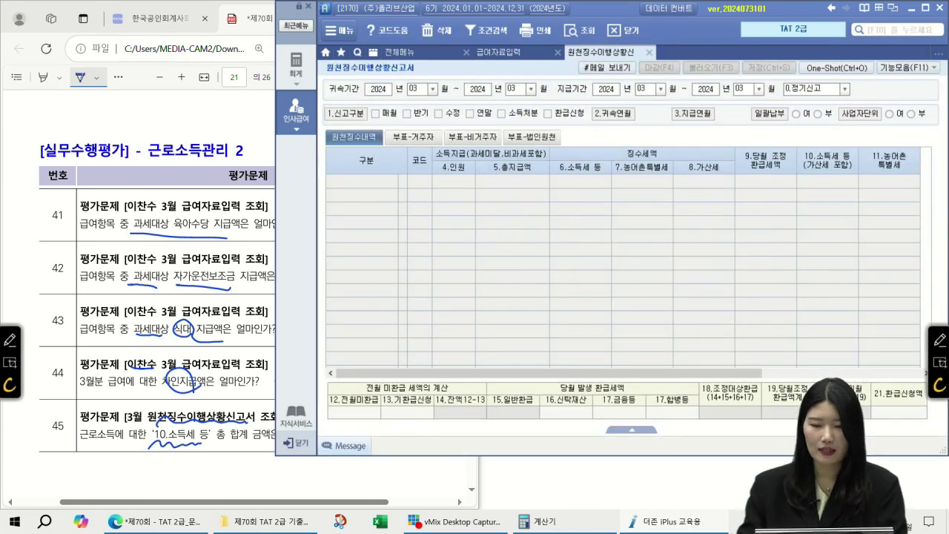
pyautogui.click(454, 290)
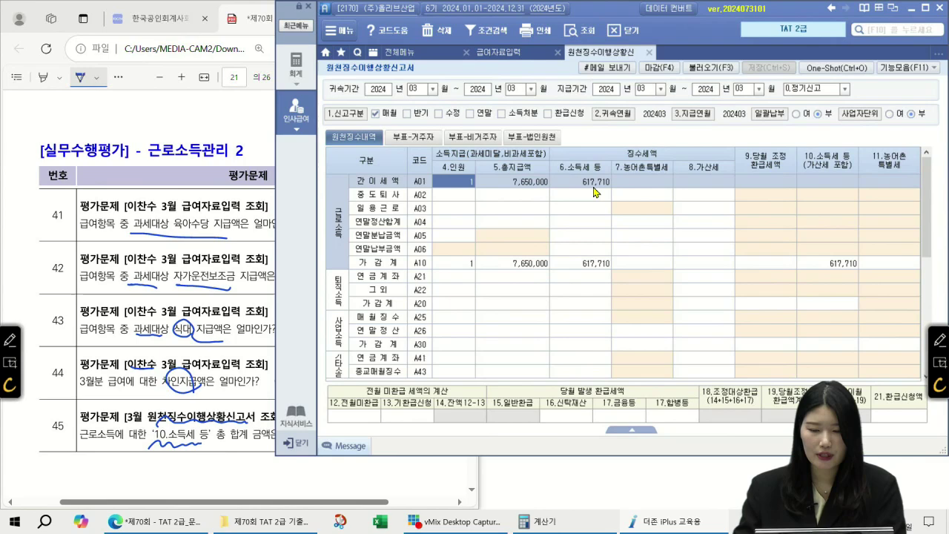
pyautogui.click(600, 252)
pyautogui.click(604, 264)
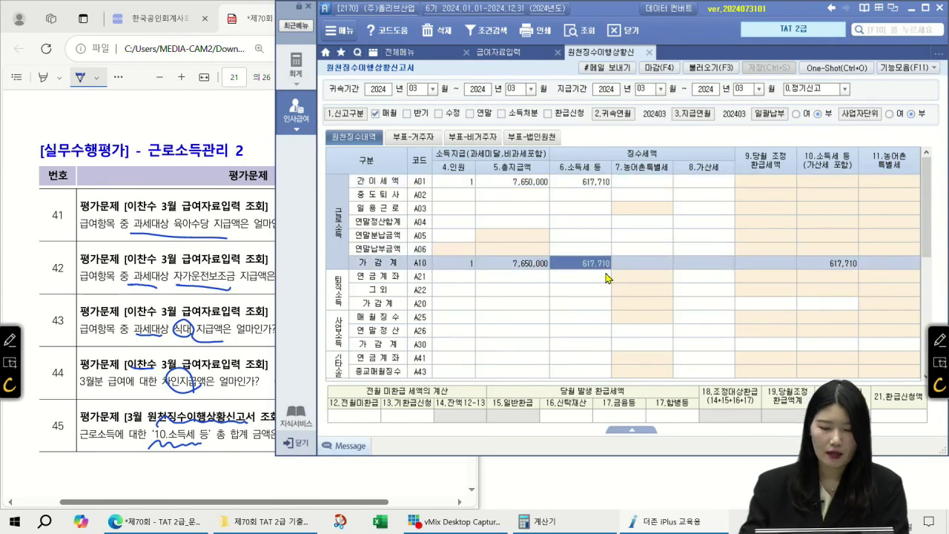
# - Handwrite 617,710 as question 45's answer on the exam PDF
pyautogui.click(207, 444)
pyautogui.moveTo(214, 443); pyautogui.dragTo(207, 471)
pyautogui.moveTo(218, 447)
pyautogui.mouseDown()
pyautogui.moveTo(216, 474)
pyautogui.moveTo(232, 473)
pyautogui.mouseUp()
pyautogui.moveTo(243, 463)
pyautogui.mouseDown()
pyautogui.moveTo(242, 476)
pyautogui.moveTo(256, 468)
pyautogui.mouseUp()
pyautogui.moveTo(261, 449)
pyautogui.mouseDown()
pyautogui.moveTo(259, 471)
pyautogui.moveTo(275, 458)
pyautogui.mouseUp()
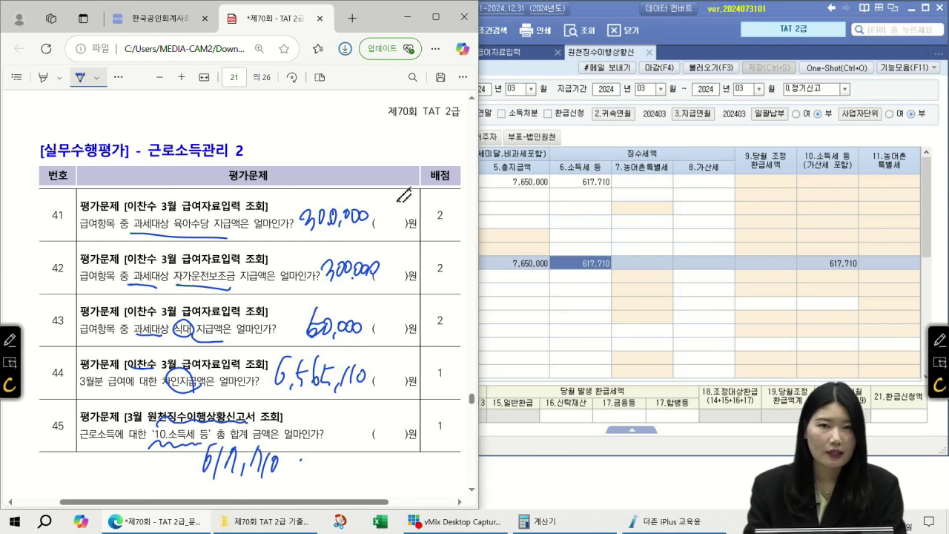
pyautogui.scroll(-10, 404, 195)
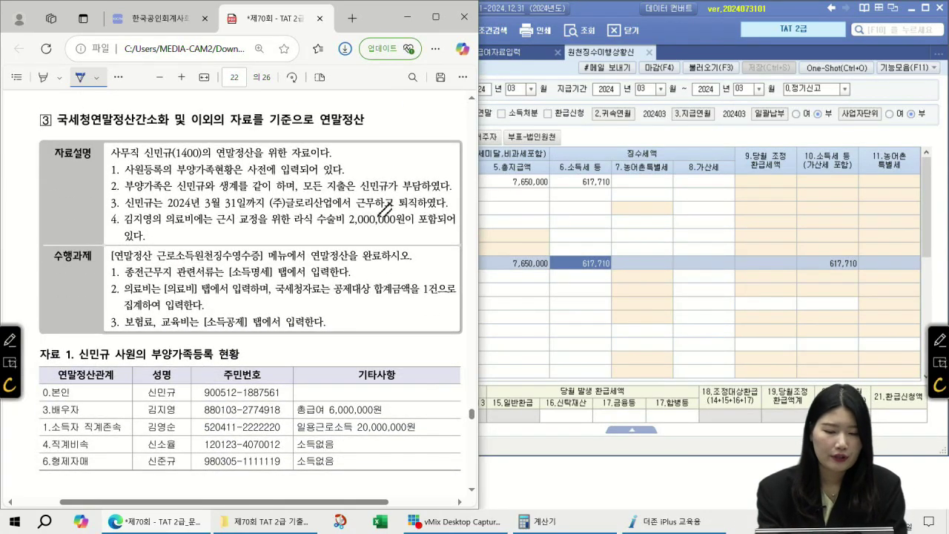
# - Underline 사무직, 부양가족현황, the 3월 31일 퇴직 date and 라식 수술비 in the case description
pyautogui.moveTo(110, 155); pyautogui.dragTo(138, 153)
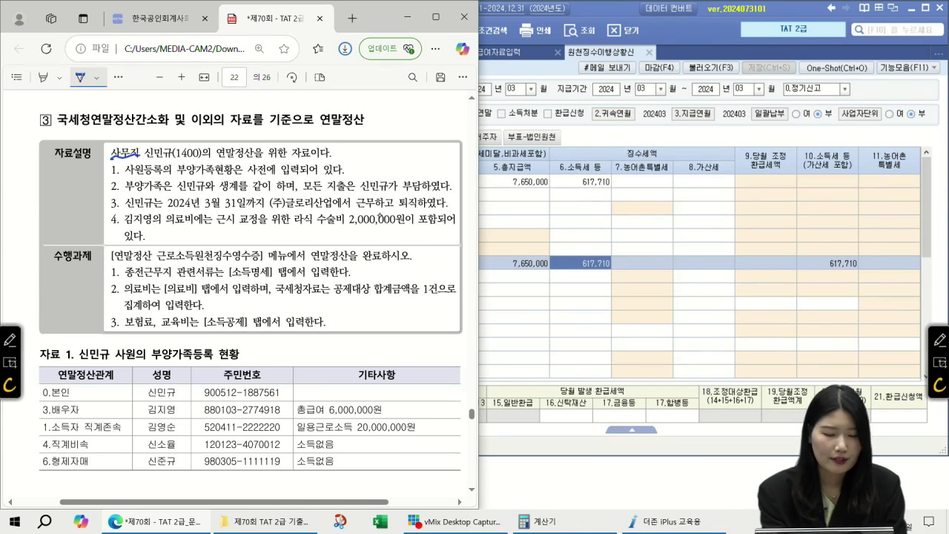
pyautogui.moveTo(181, 173); pyautogui.dragTo(225, 172)
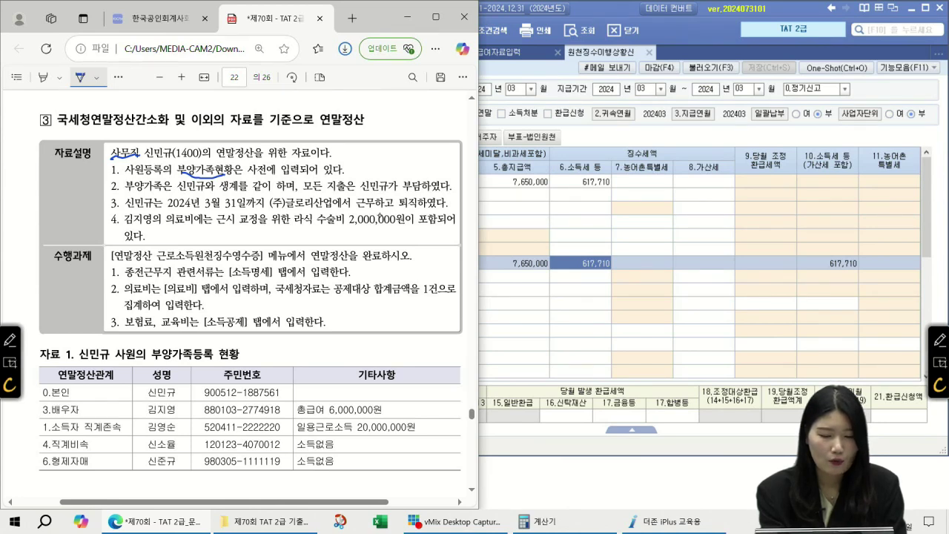
pyautogui.moveTo(308, 191); pyautogui.dragTo(397, 191)
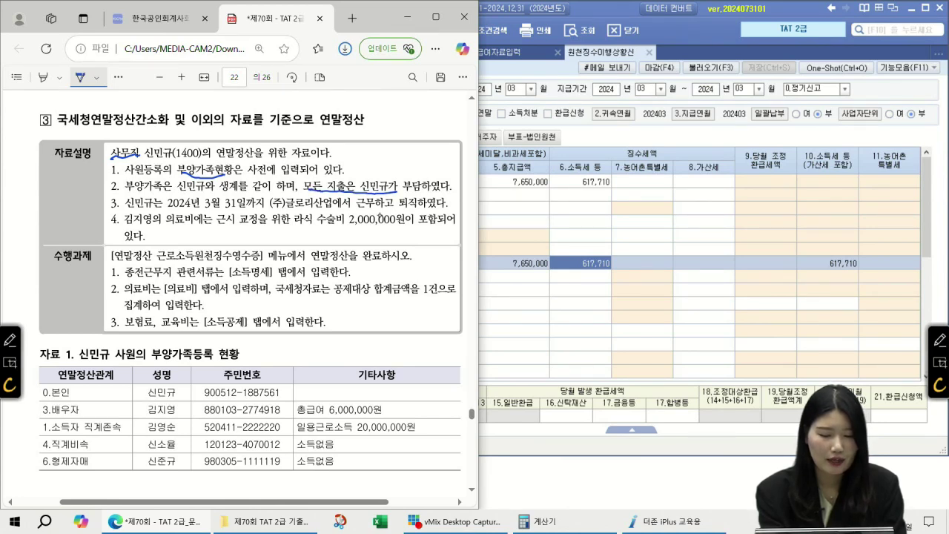
pyautogui.moveTo(201, 210); pyautogui.dragTo(247, 202)
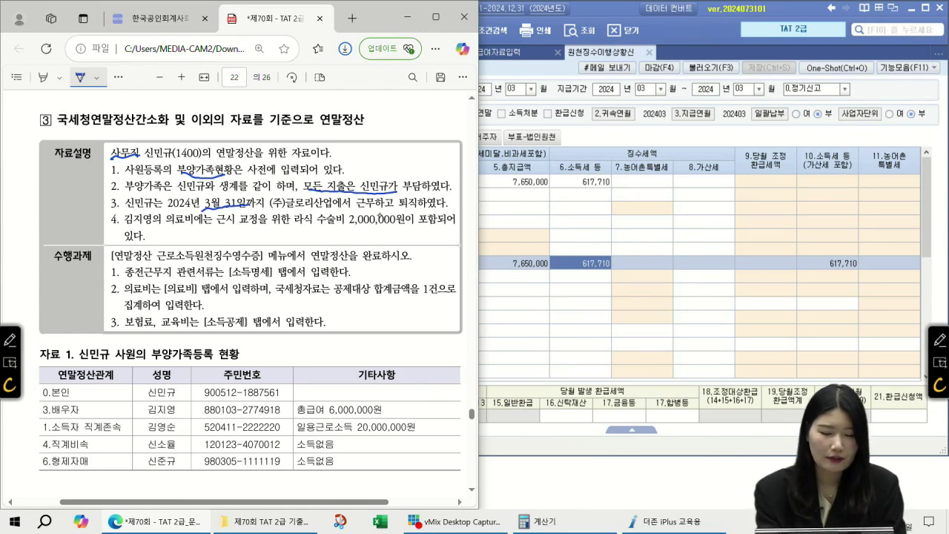
pyautogui.moveTo(420, 212)
pyautogui.mouseDown()
pyautogui.moveTo(413, 193)
pyautogui.moveTo(417, 211)
pyautogui.mouseUp()
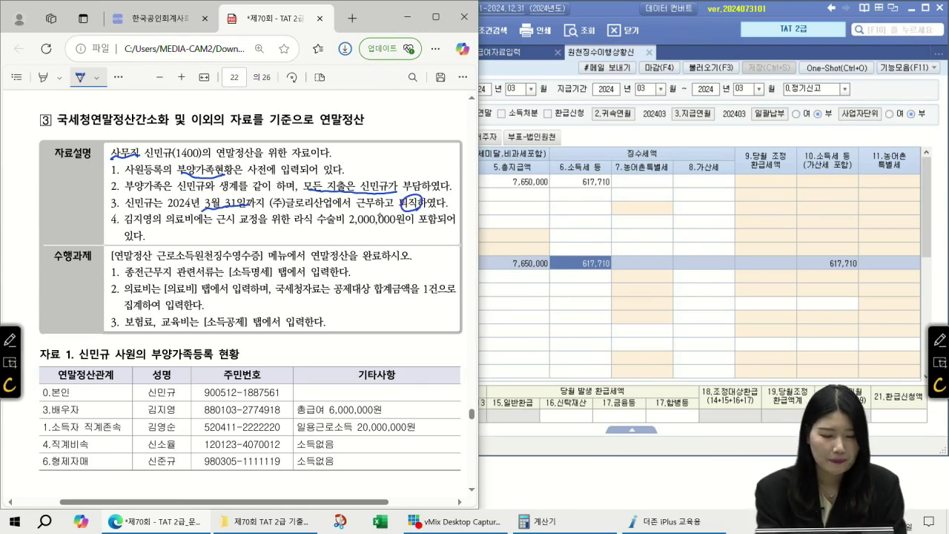
pyautogui.moveTo(168, 225); pyautogui.dragTo(198, 229)
pyautogui.moveTo(287, 222); pyautogui.dragTo(346, 221)
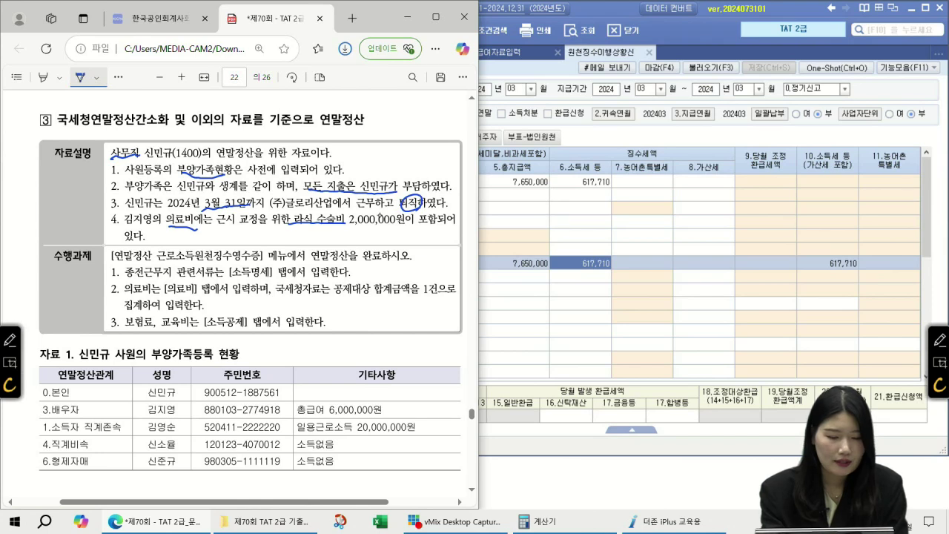
# - Mark 종전근무지, 소득명세, 의료비 1건, 보험료, 교육비 and 소득공제 in the 수행과제 items
pyautogui.moveTo(126, 279); pyautogui.dragTo(177, 275)
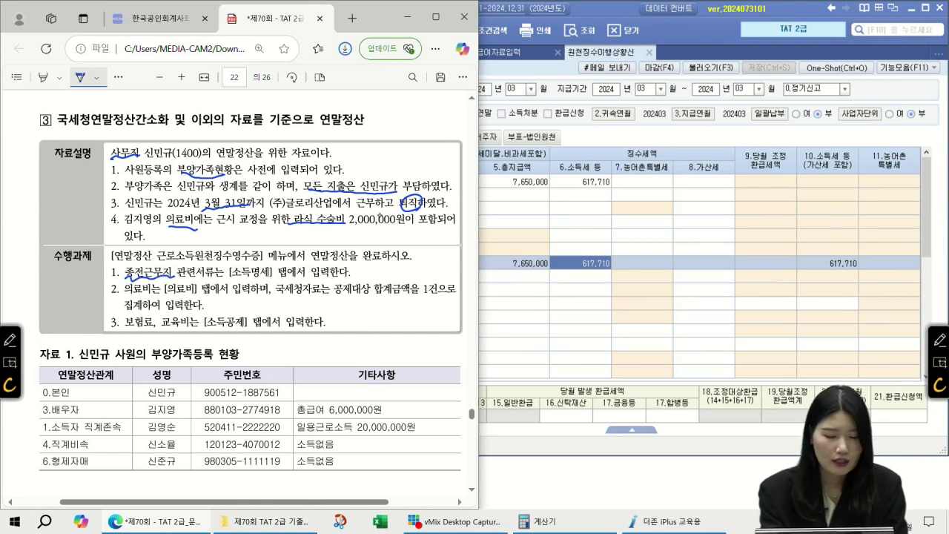
pyautogui.moveTo(277, 272)
pyautogui.mouseDown()
pyautogui.moveTo(247, 274)
pyautogui.moveTo(274, 275)
pyautogui.mouseUp()
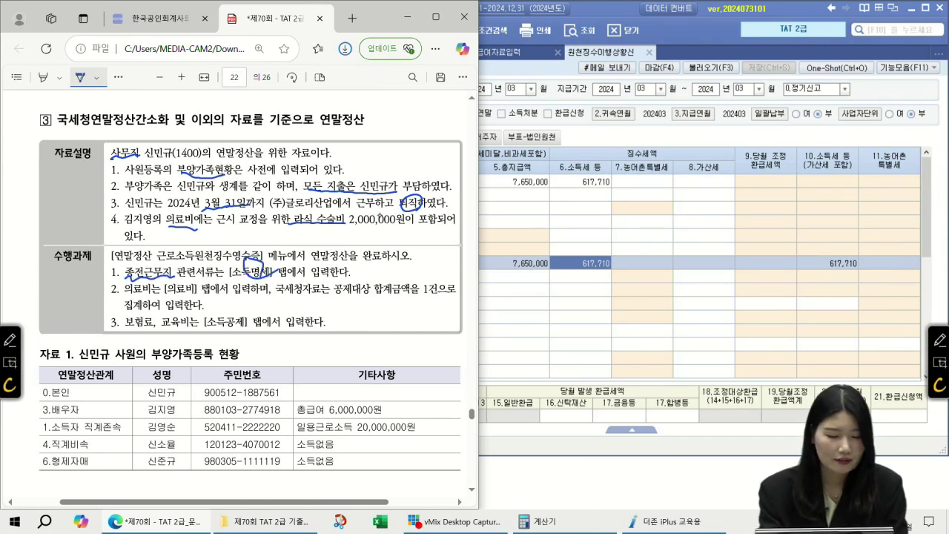
pyautogui.moveTo(124, 300); pyautogui.dragTo(197, 298)
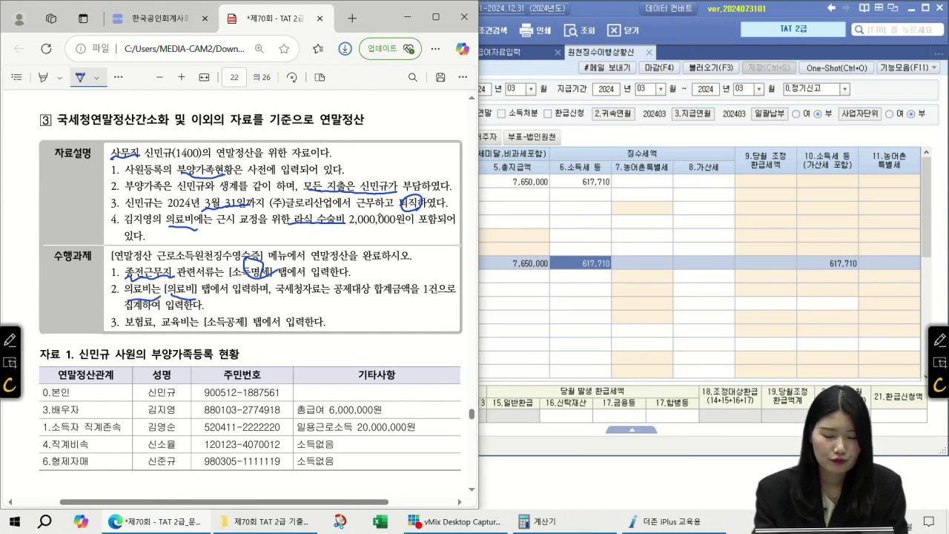
pyautogui.moveTo(439, 282); pyautogui.dragTo(433, 304)
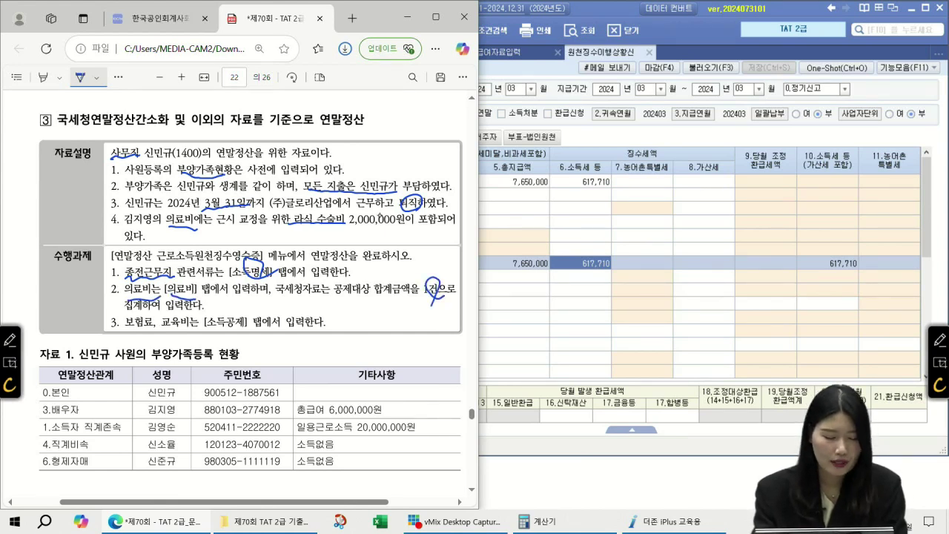
pyautogui.moveTo(125, 331)
pyautogui.mouseDown()
pyautogui.moveTo(204, 329)
pyautogui.moveTo(222, 309)
pyautogui.moveTo(245, 319)
pyautogui.mouseUp()
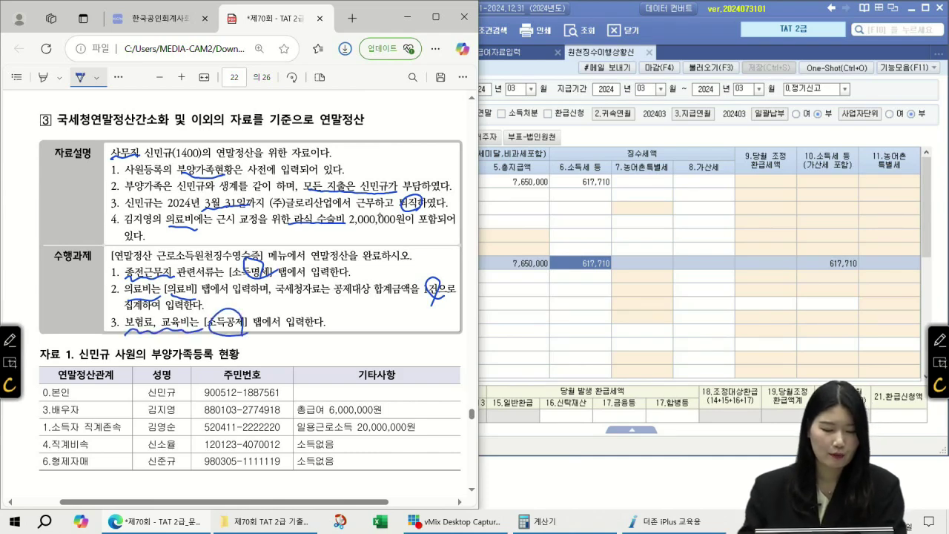
# - Write 500만 beside the spouse's total pay in the dependents table
pyautogui.scroll(-3, 257, 267)
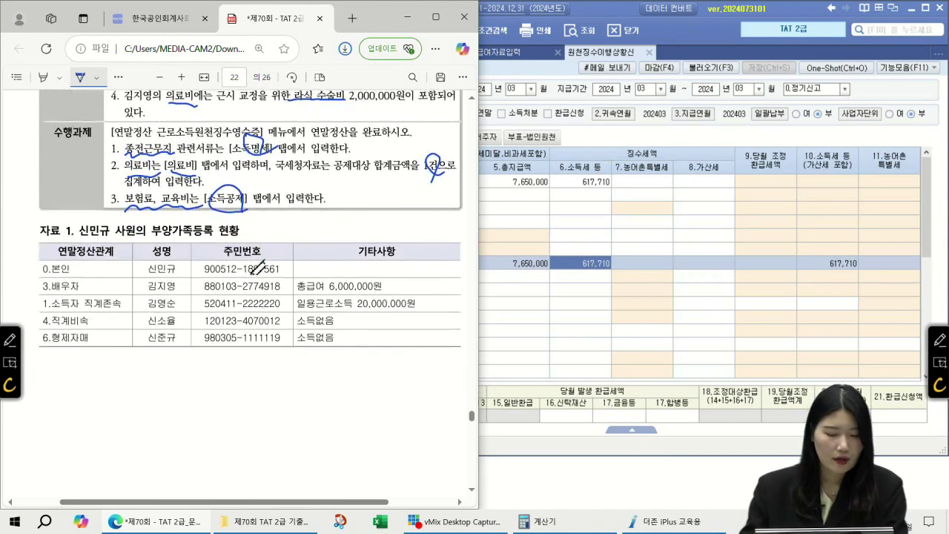
pyautogui.scroll(-2, 258, 268)
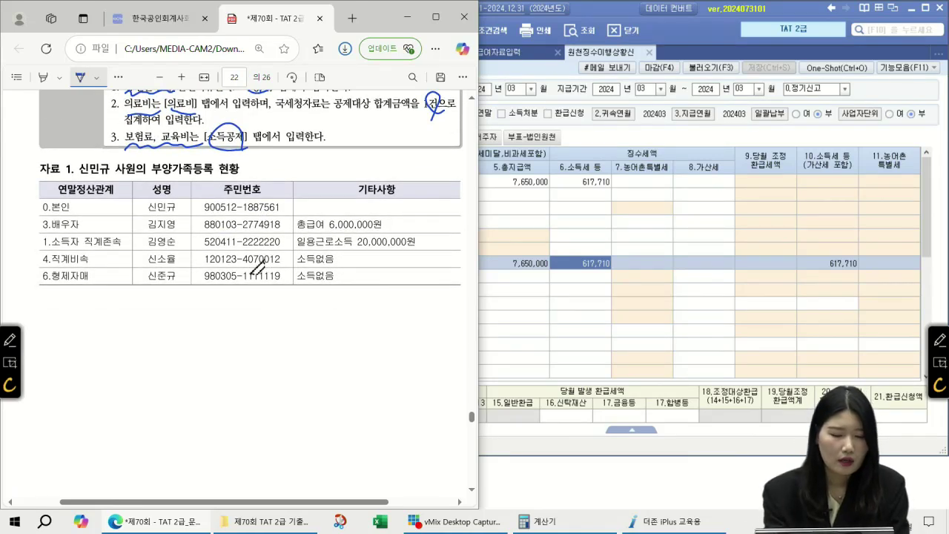
pyautogui.moveTo(330, 214); pyautogui.dragTo(366, 210)
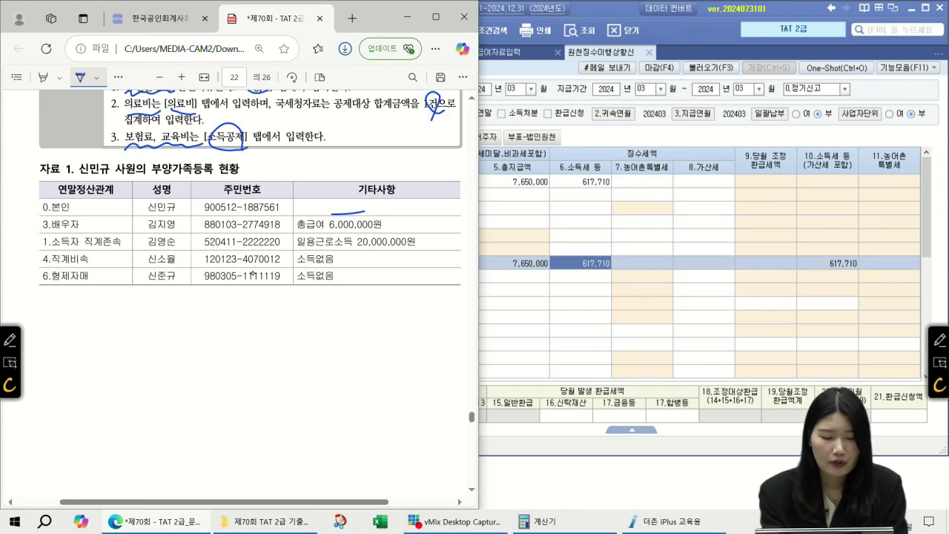
pyautogui.moveTo(399, 213)
pyautogui.mouseDown()
pyautogui.moveTo(393, 225)
pyautogui.moveTo(404, 216)
pyautogui.moveTo(432, 222)
pyautogui.mouseUp()
pyautogui.moveTo(438, 213); pyautogui.dragTo(434, 218)
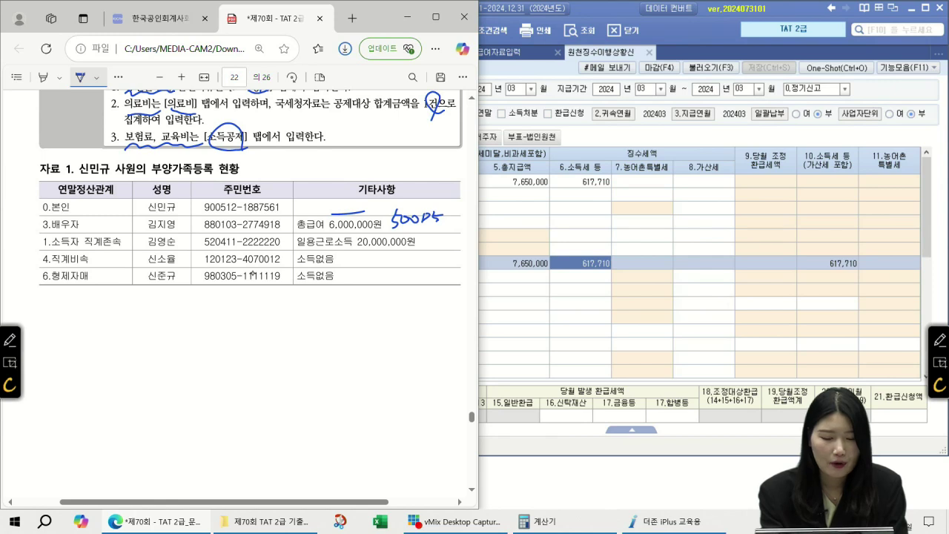
# - Cross out 6,000,000원 and 20,000,000원 and write 소득 0 beside the latter
pyautogui.moveTo(352, 216); pyautogui.dragTo(364, 232)
pyautogui.moveTo(365, 216); pyautogui.dragTo(351, 231)
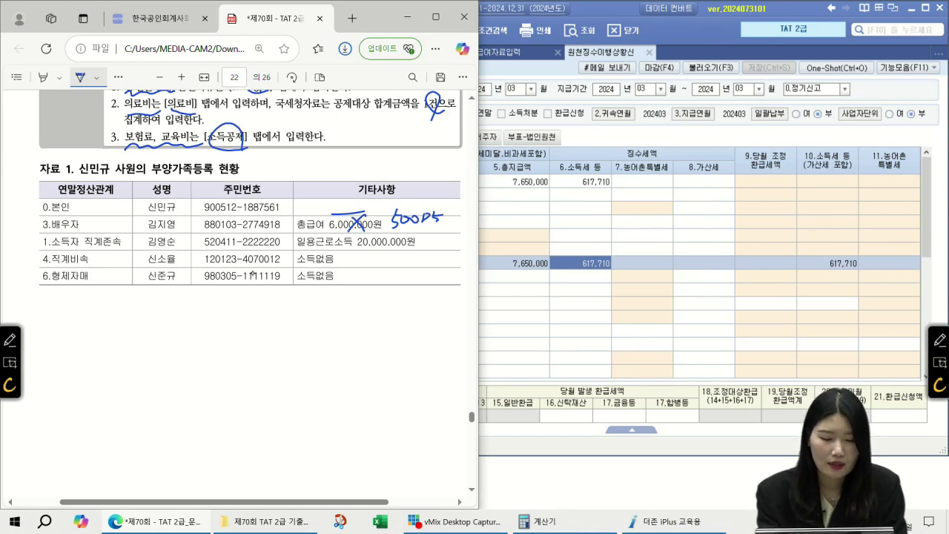
pyautogui.moveTo(372, 235); pyautogui.dragTo(360, 251)
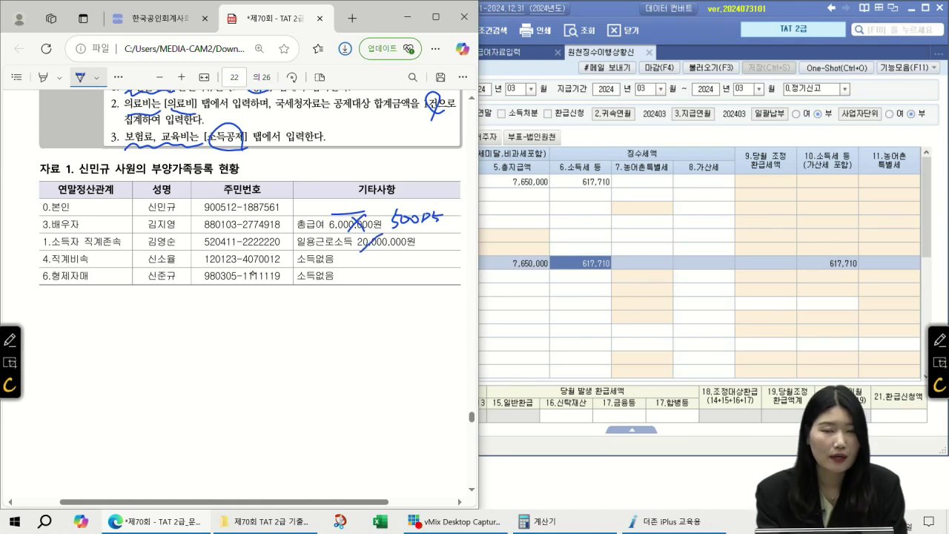
pyautogui.moveTo(434, 231)
pyautogui.mouseDown()
pyautogui.moveTo(421, 247)
pyautogui.moveTo(432, 246)
pyautogui.mouseUp()
pyautogui.moveTo(426, 248); pyautogui.dragTo(435, 247)
pyautogui.moveTo(437, 232); pyautogui.dragTo(444, 236)
pyautogui.moveTo(437, 240)
pyautogui.mouseDown()
pyautogui.moveTo(447, 238)
pyautogui.moveTo(444, 251)
pyautogui.mouseUp()
pyautogui.moveTo(453, 234); pyautogui.dragTo(447, 216)
pyautogui.moveTo(447, 215); pyautogui.dragTo(447, 222)
pyautogui.moveTo(443, 223); pyautogui.dragTo(459, 212)
pyautogui.moveTo(453, 220); pyautogui.dragTo(457, 219)
pyautogui.scroll(5, 253, 274)
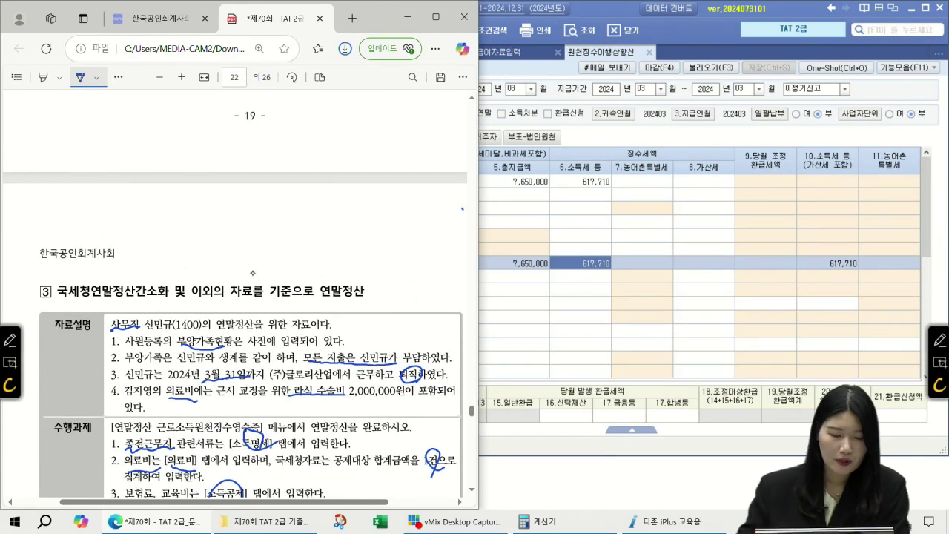
pyautogui.scroll(-5, 136, 278)
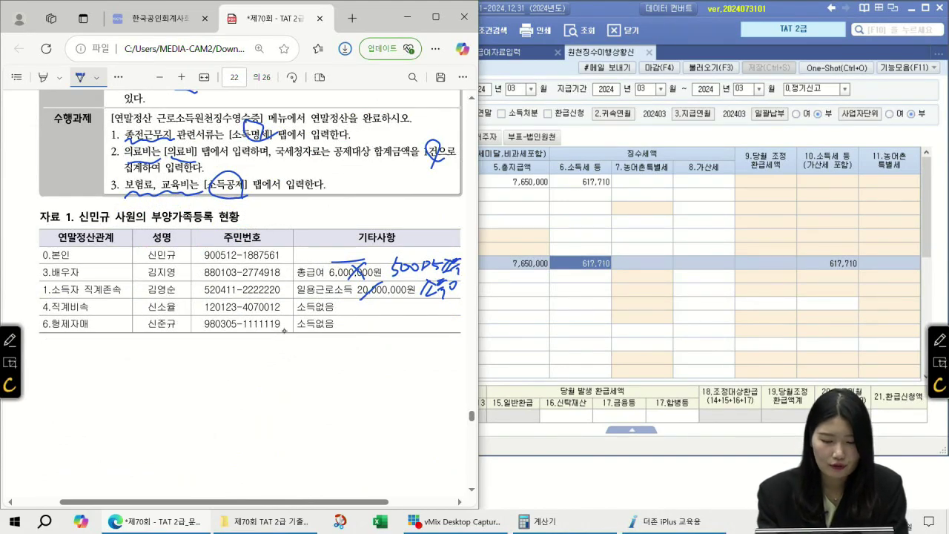
pyautogui.scroll(5, 284, 330)
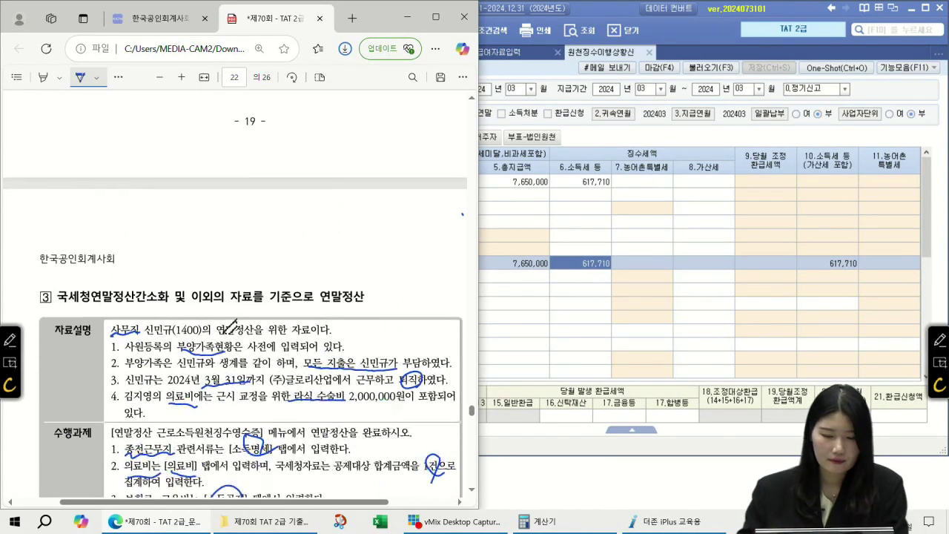
pyautogui.scroll(-4, 284, 331)
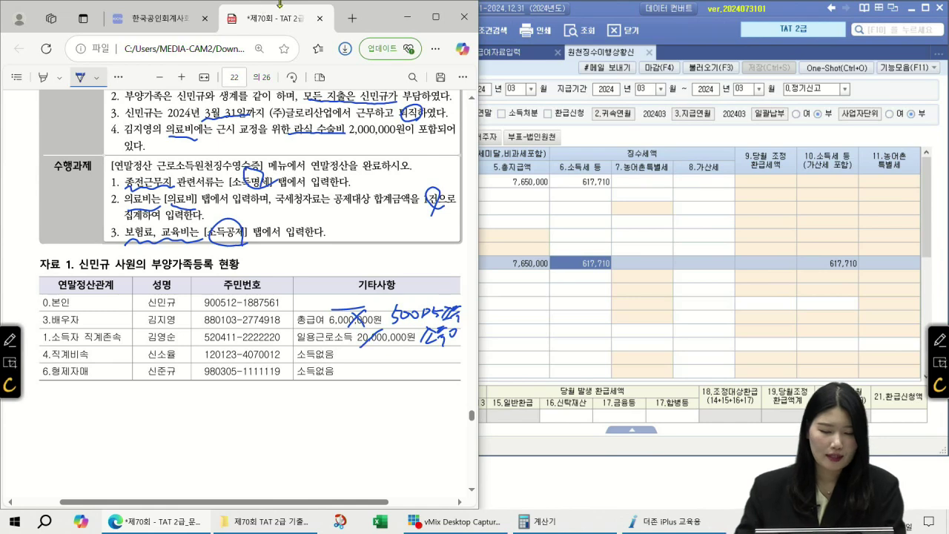
pyautogui.scroll(-5, 391, 193)
pyautogui.scroll(-3, 390, 222)
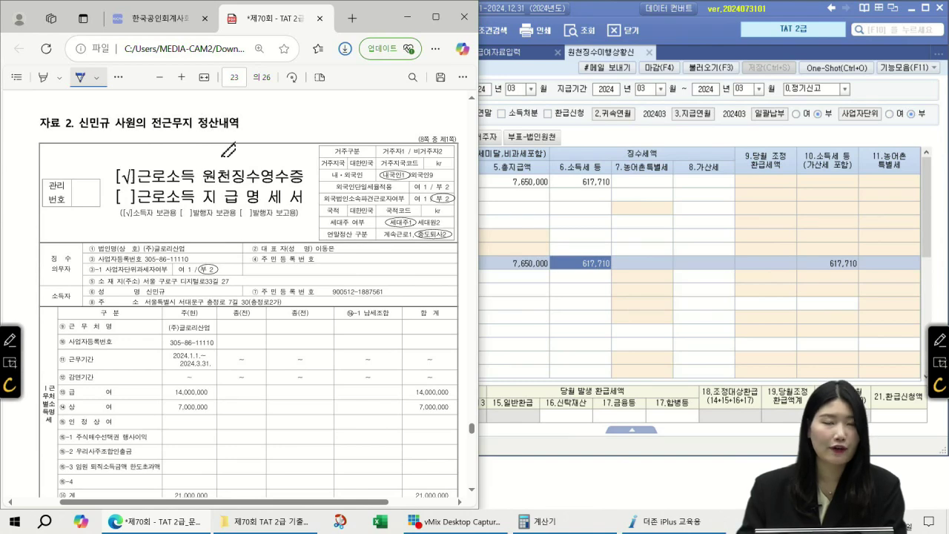
# - Show the 전근무지 정산내역 receipt on page 23, with pay 14,000,000 and bonus 7,000,000
pyautogui.scroll(-2, 272, 211)
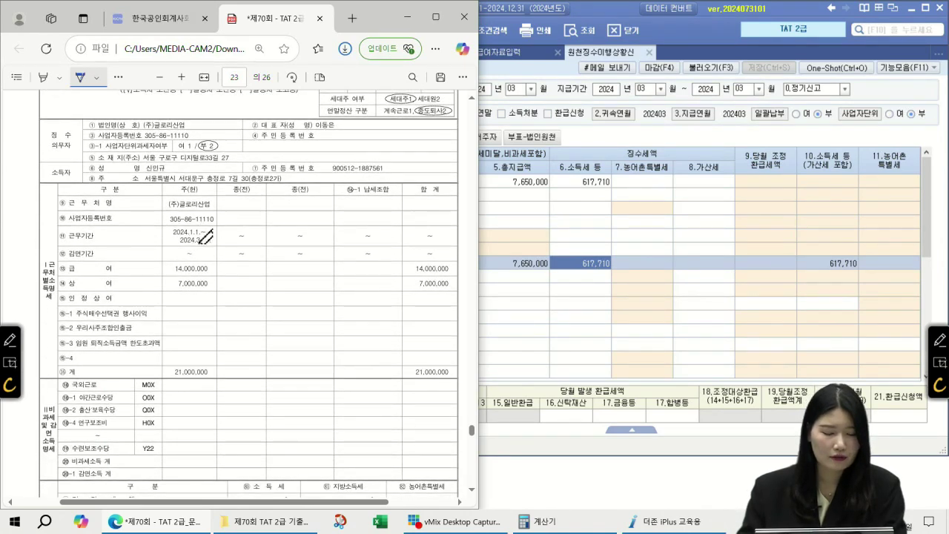
pyautogui.scroll(2, 256, 236)
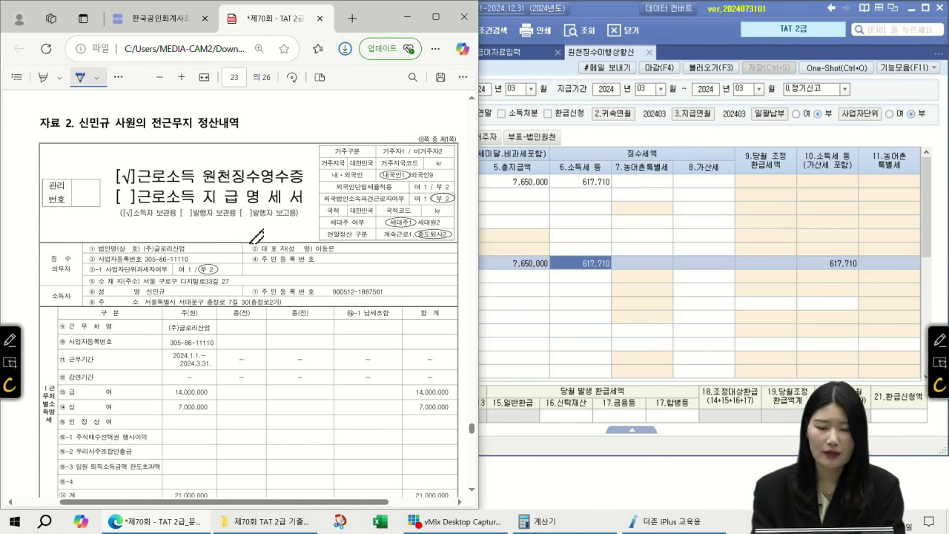
# - Open 연말정산 근로소득원천징수영수증, add employee 1400 and view the 소득명세 tab
pyautogui.click(649, 53)
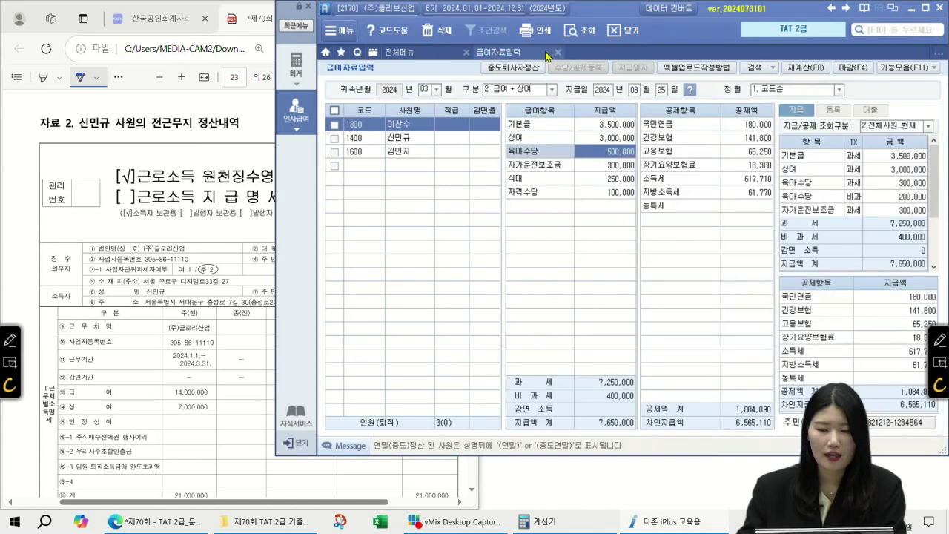
pyautogui.click(556, 53)
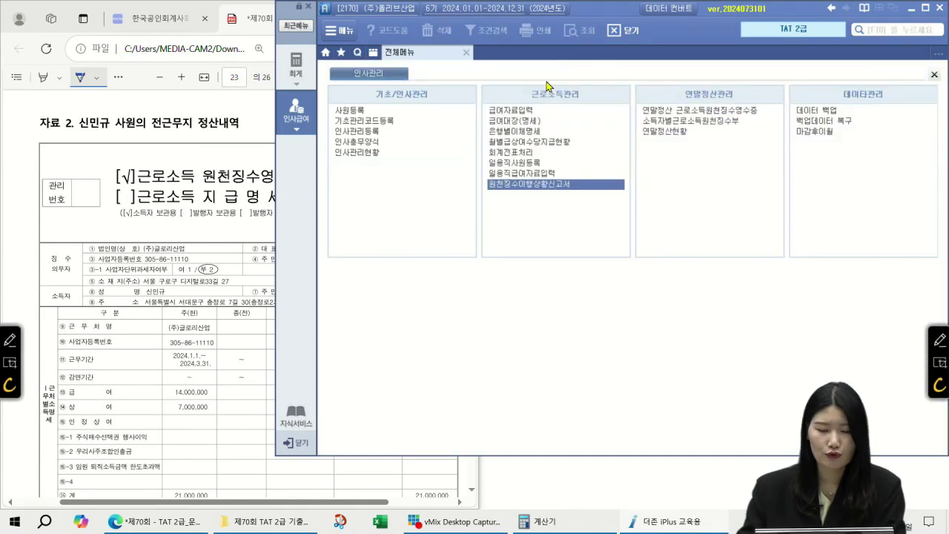
pyautogui.click(676, 111)
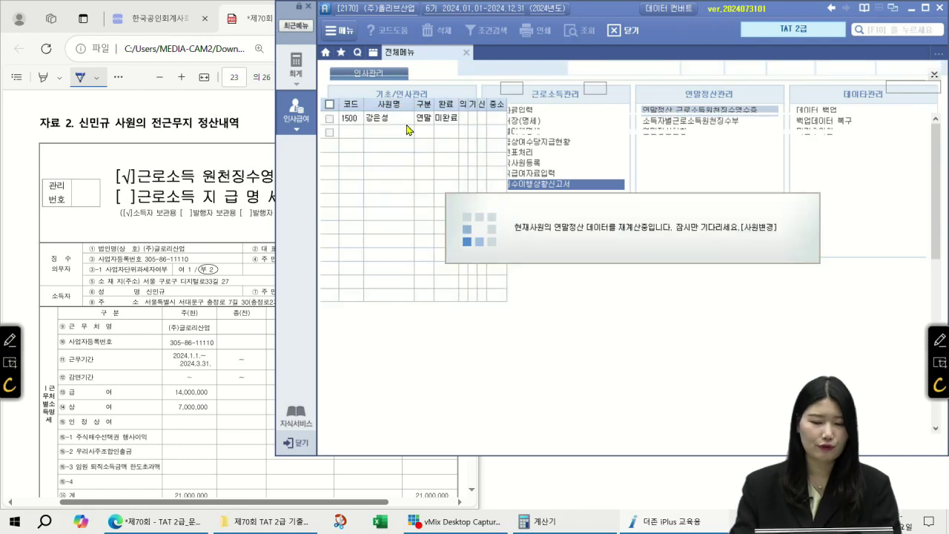
pyautogui.doubleClick(354, 134)
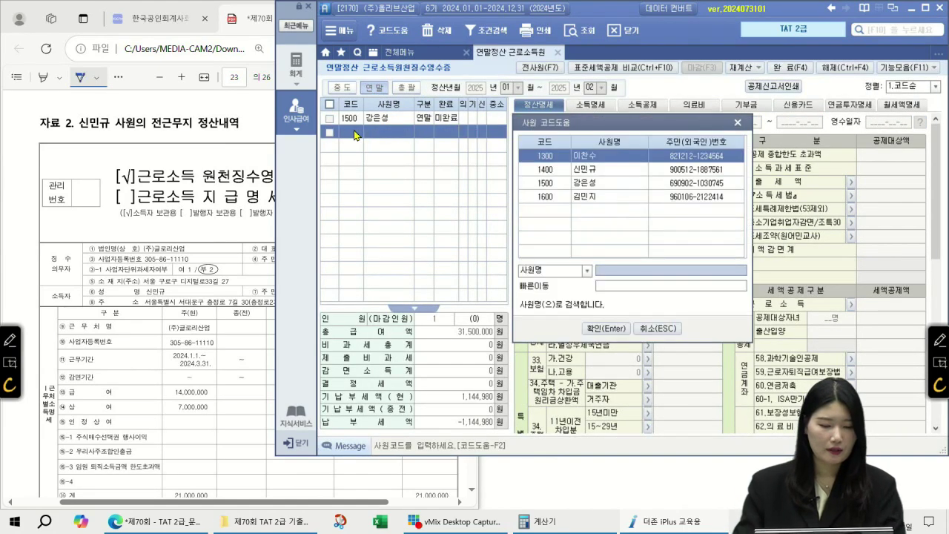
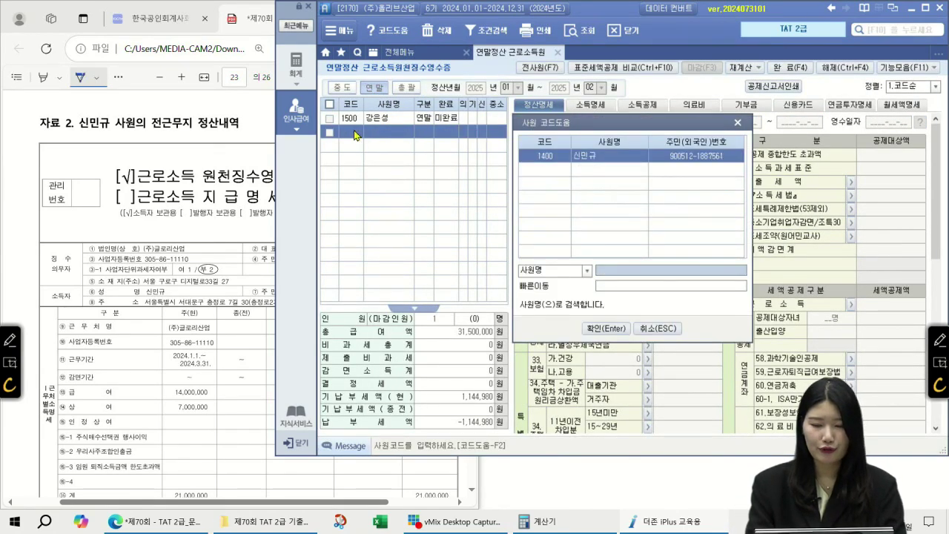
pyautogui.press('Return')
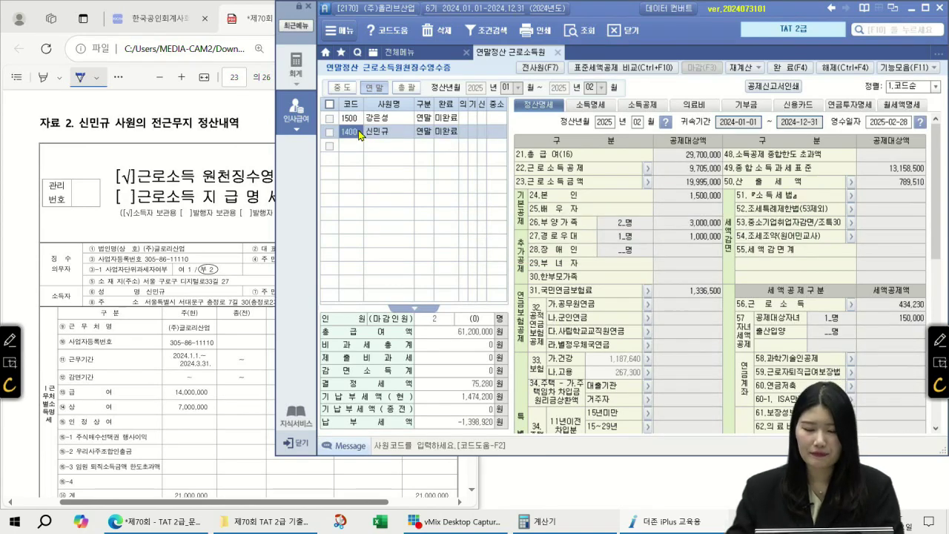
pyautogui.click(597, 106)
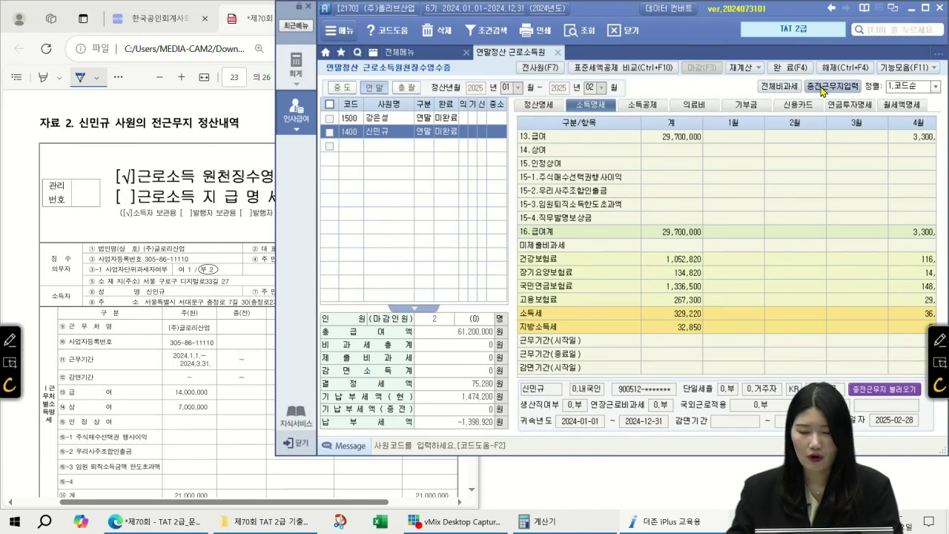
pyautogui.click(923, 141)
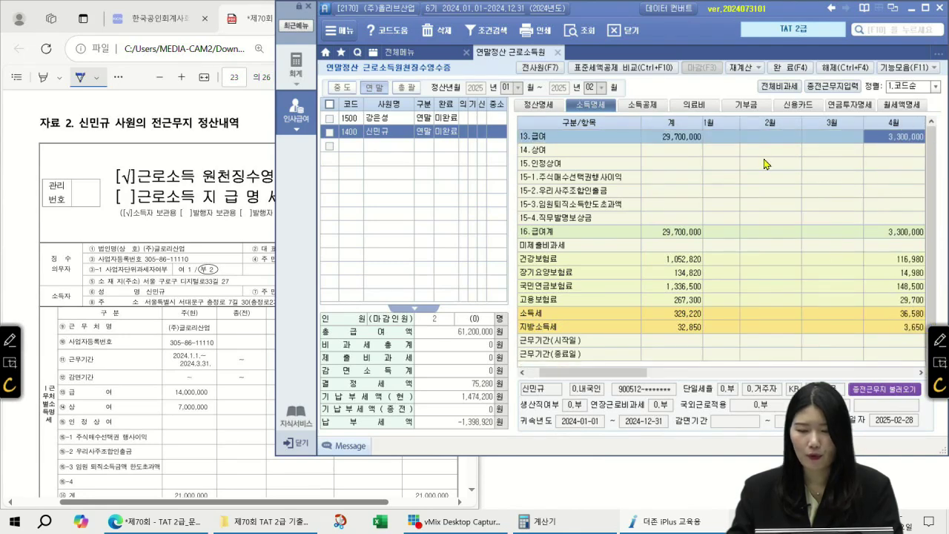
pyautogui.click(733, 141)
pyautogui.click(860, 140)
pyautogui.click(843, 86)
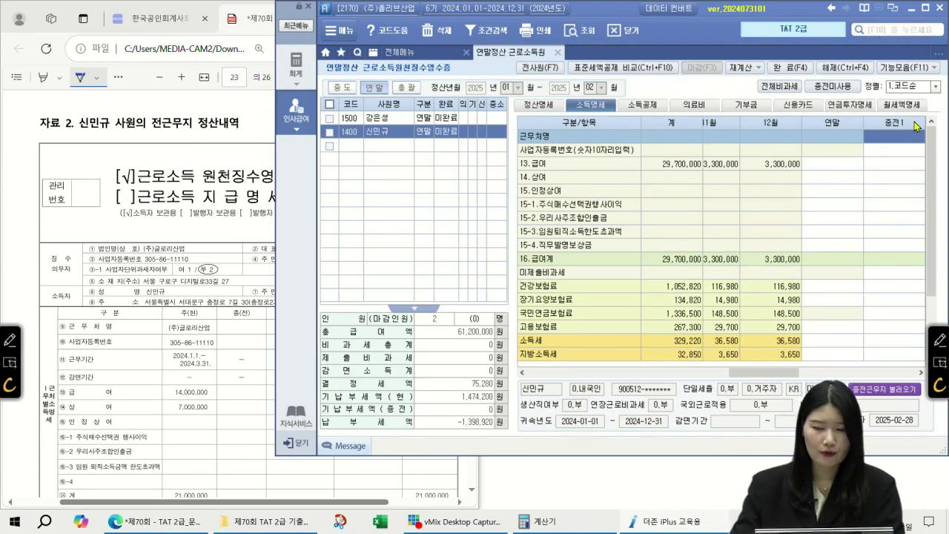
pyautogui.scroll(-2, 178, 291)
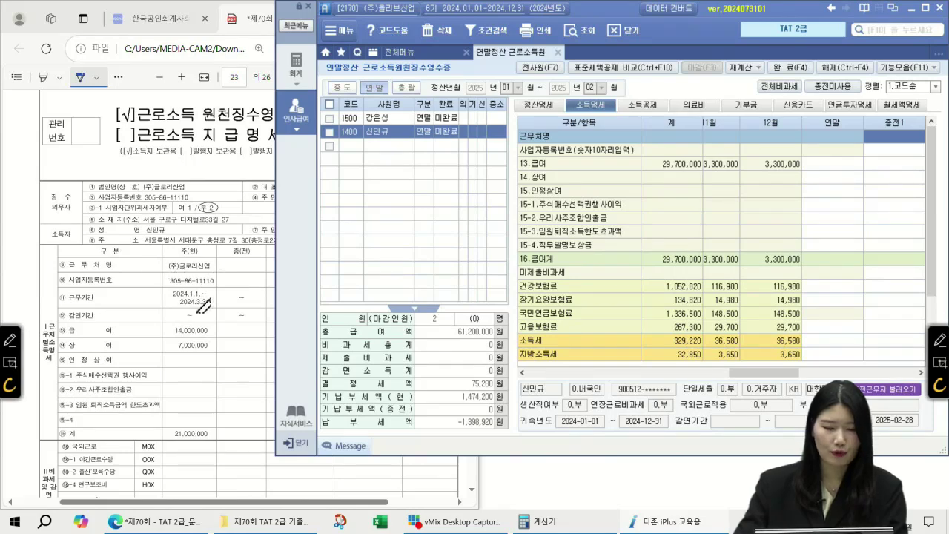
pyautogui.click(922, 134)
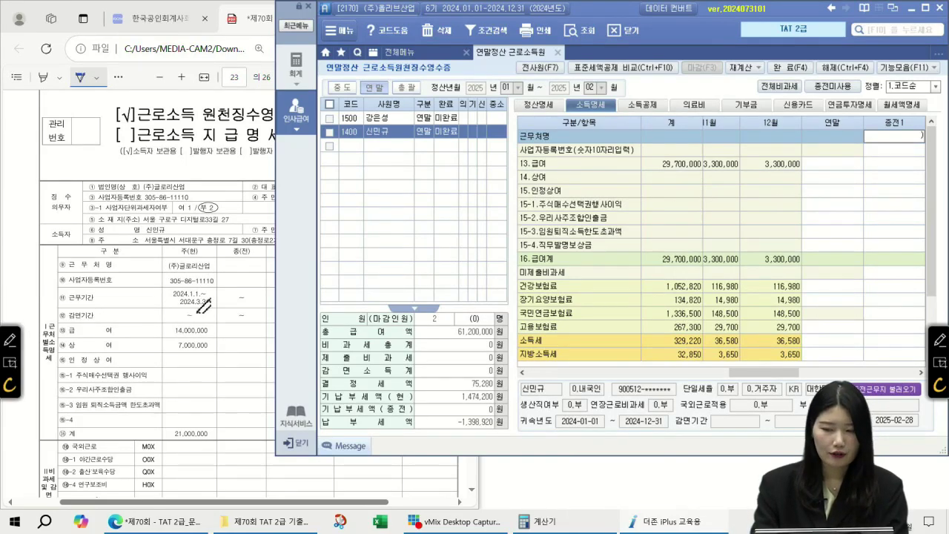
pyautogui.write('(주)글로리사')
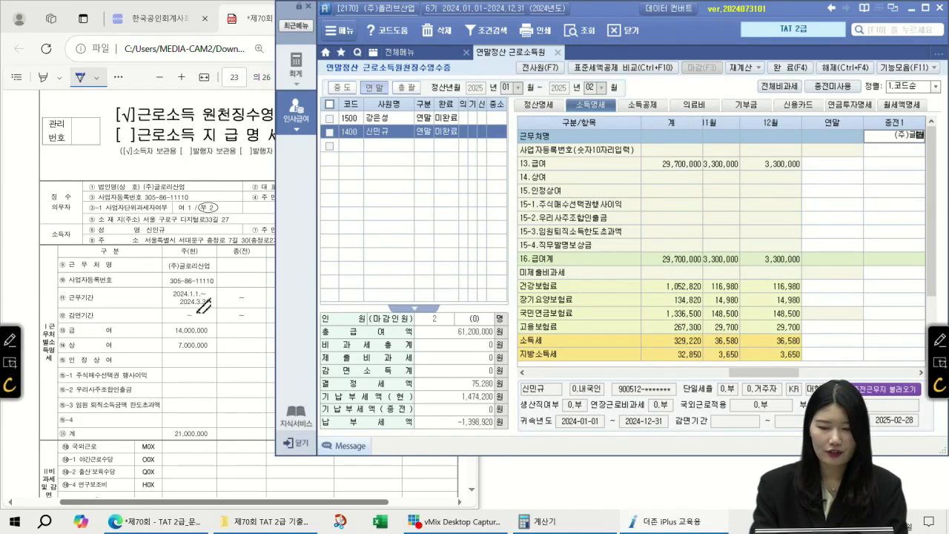
pyautogui.write('ㄴ업')
pyautogui.press('Return')
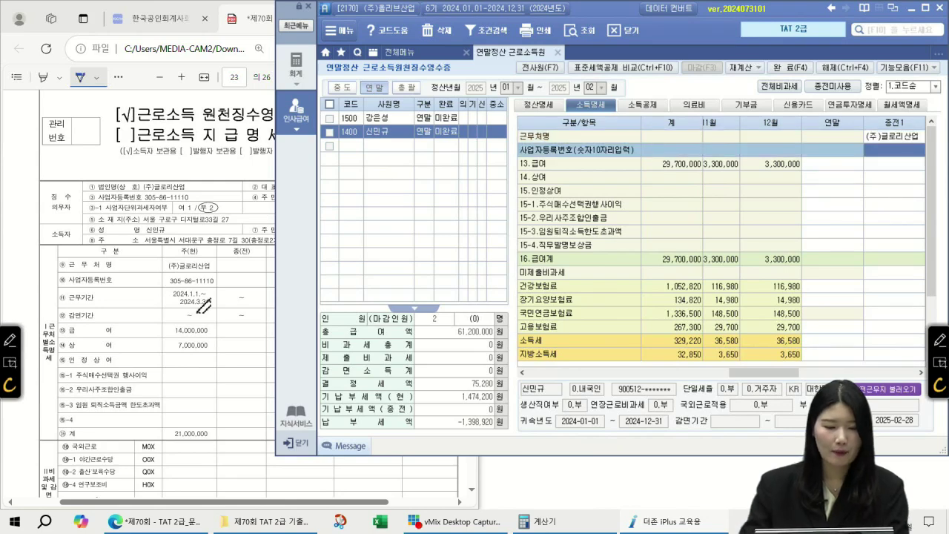
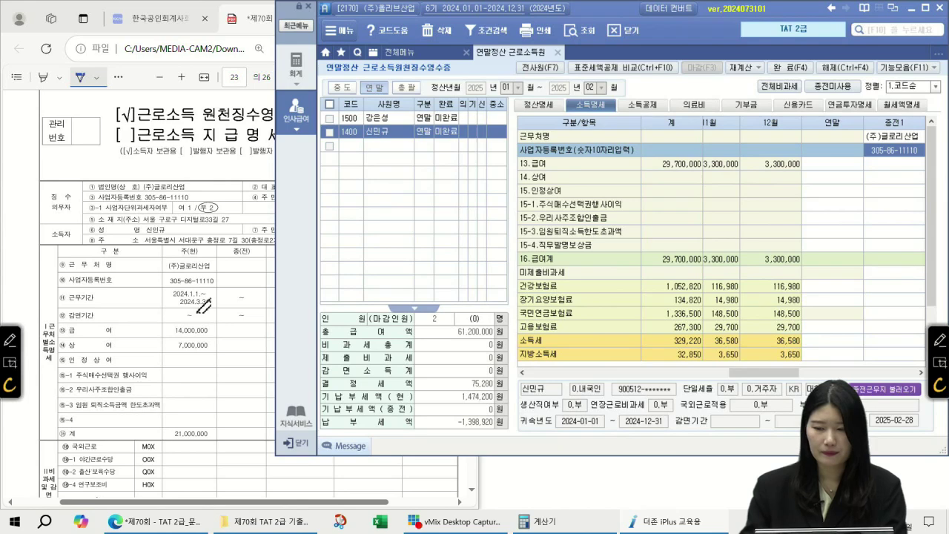
# - Enter prior-employer pay of 14,000,000 and bonus of 7,000,000
pyautogui.click(907, 173)
pyautogui.write('14000000')
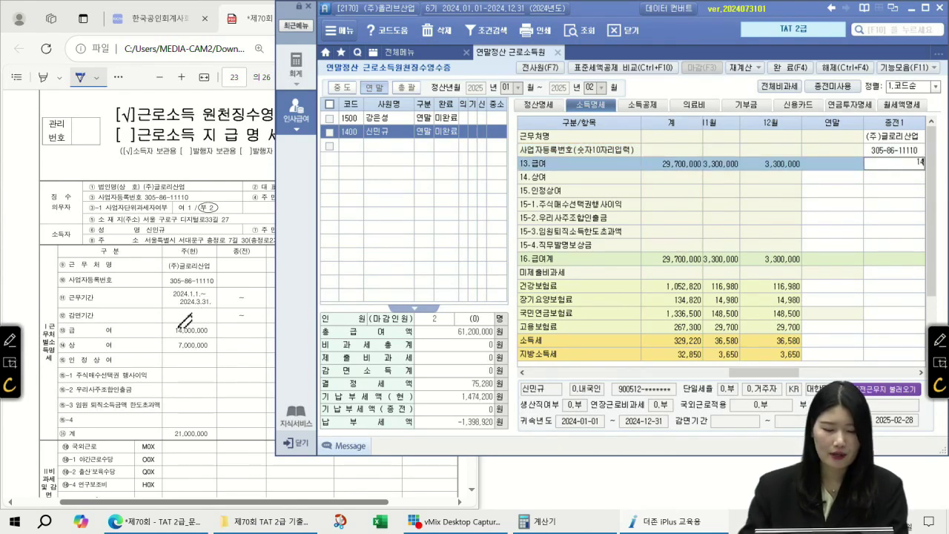
pyautogui.press('Return')
pyautogui.write('7000000')
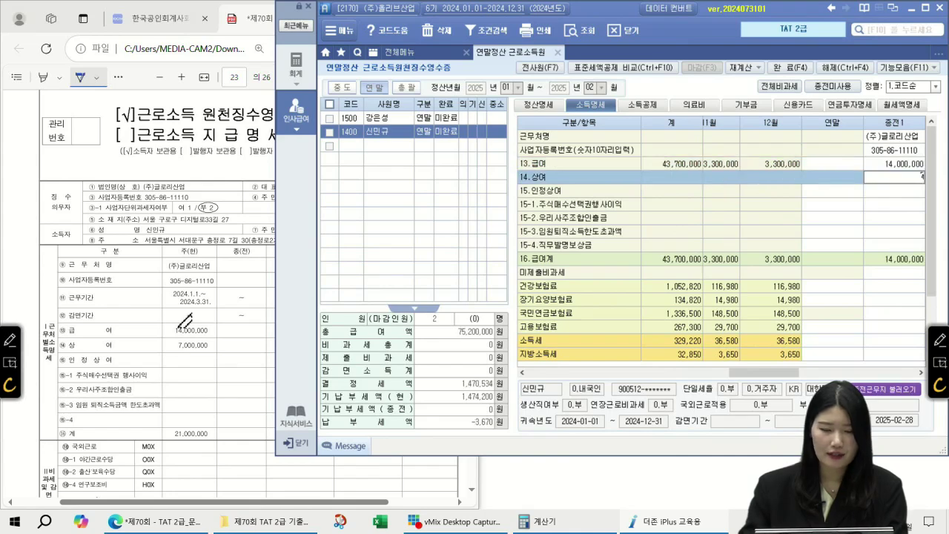
pyautogui.press('Return')
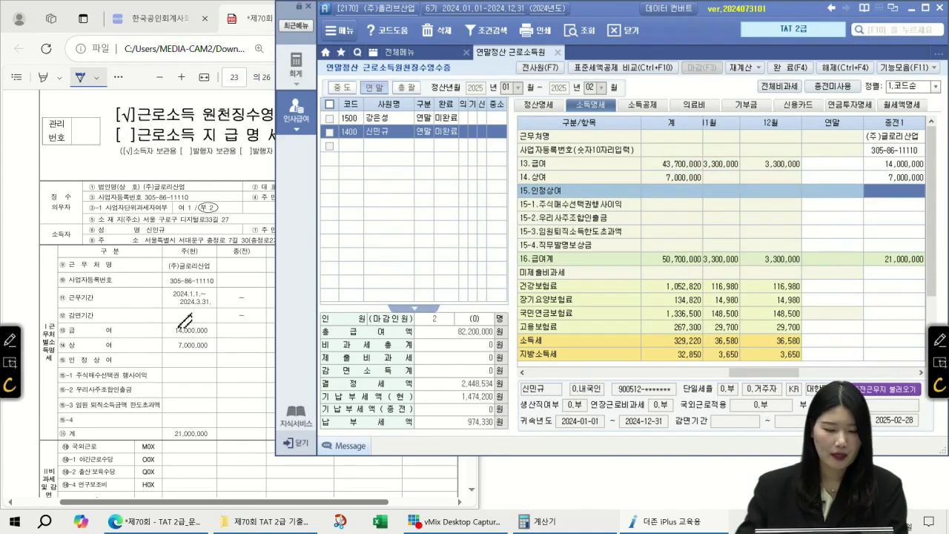
# - Scroll to the insurance rows and check the premiums on the withholding receipt PDF
pyautogui.scroll(-5, 186, 321)
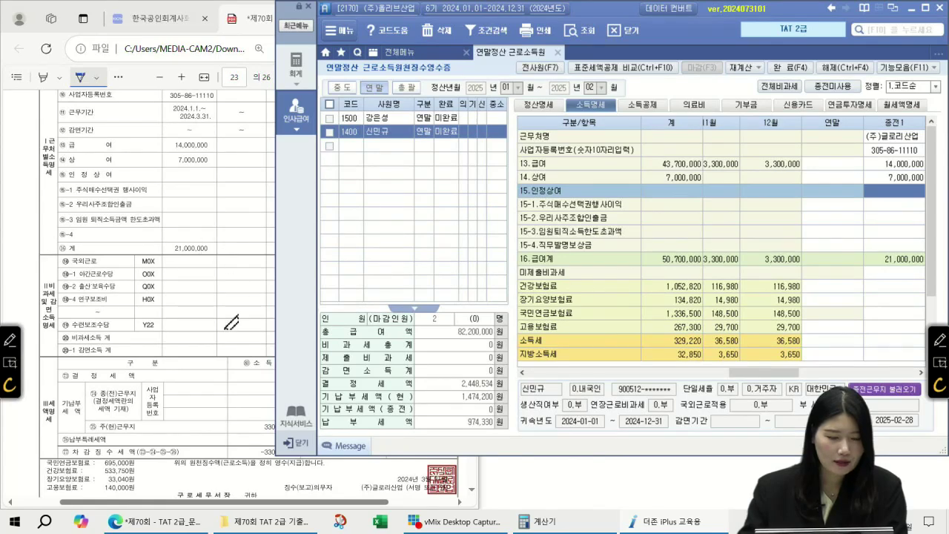
pyautogui.scroll(-2, 210, 303)
pyautogui.scroll(-1, 863, 281)
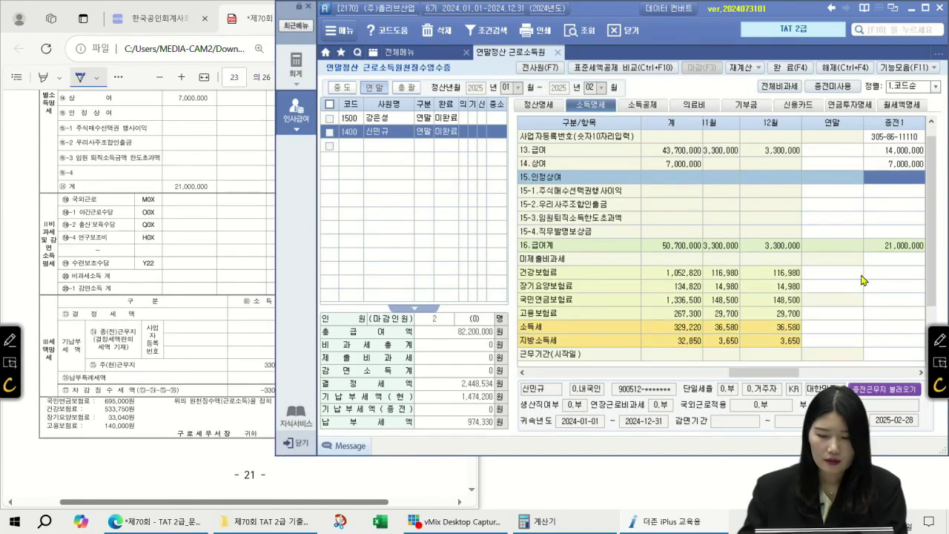
pyautogui.click(903, 278)
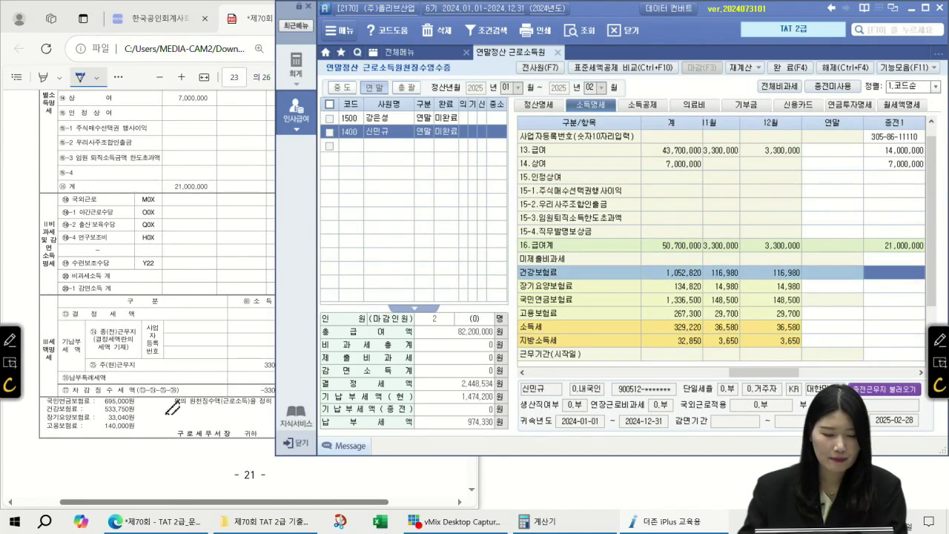
pyautogui.click(270, 18)
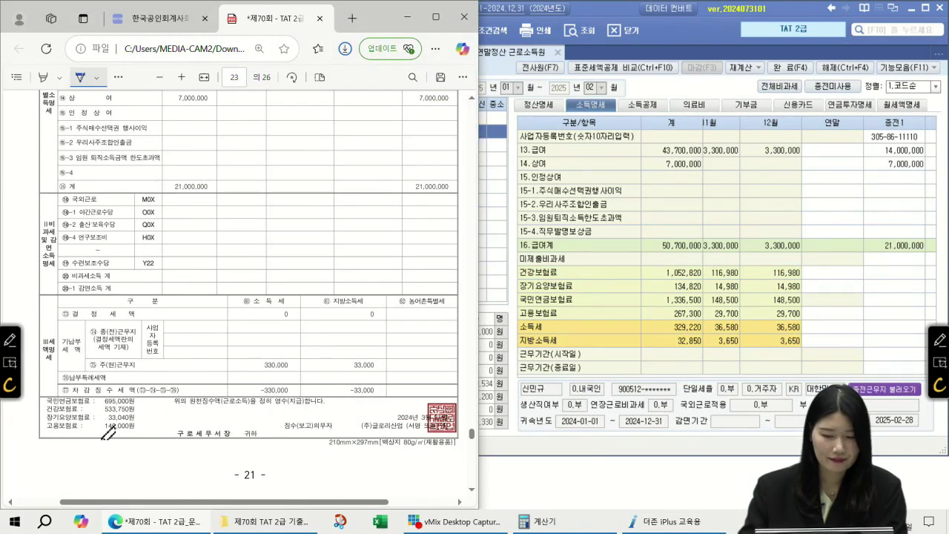
pyautogui.click(878, 275)
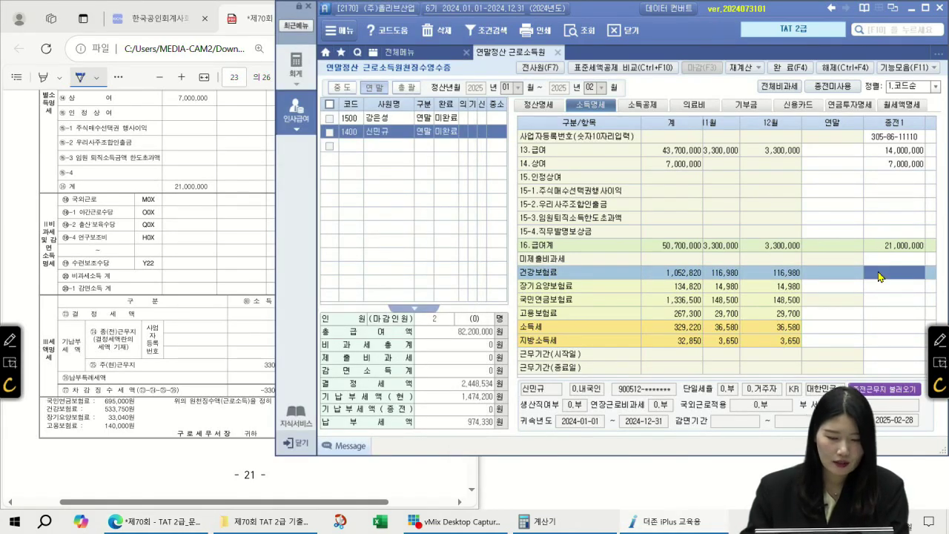
# - Enter pension 695,000, health 533,750, long-term care 33,040 and employment insurance 140,000
pyautogui.press('Return')
pyautogui.write('6950000')
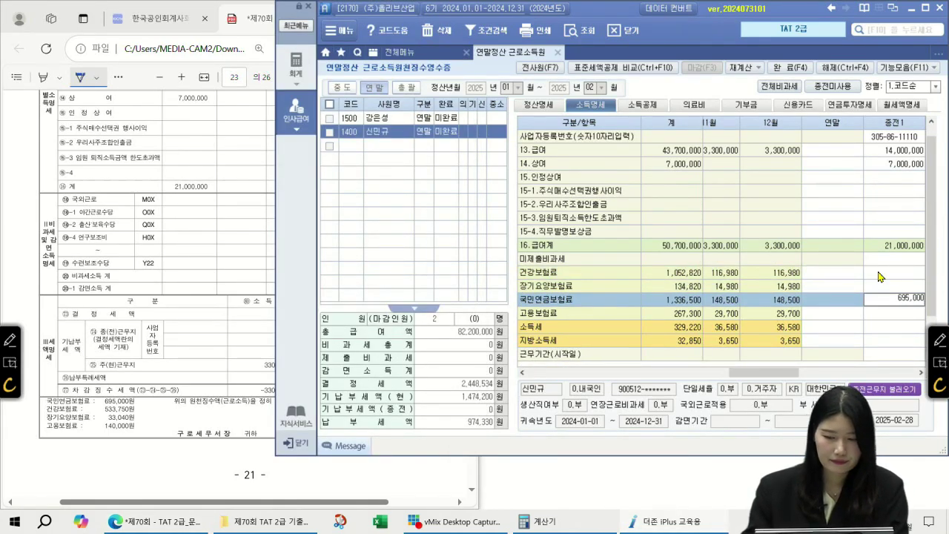
pyautogui.press('Return')
pyautogui.press('Up')
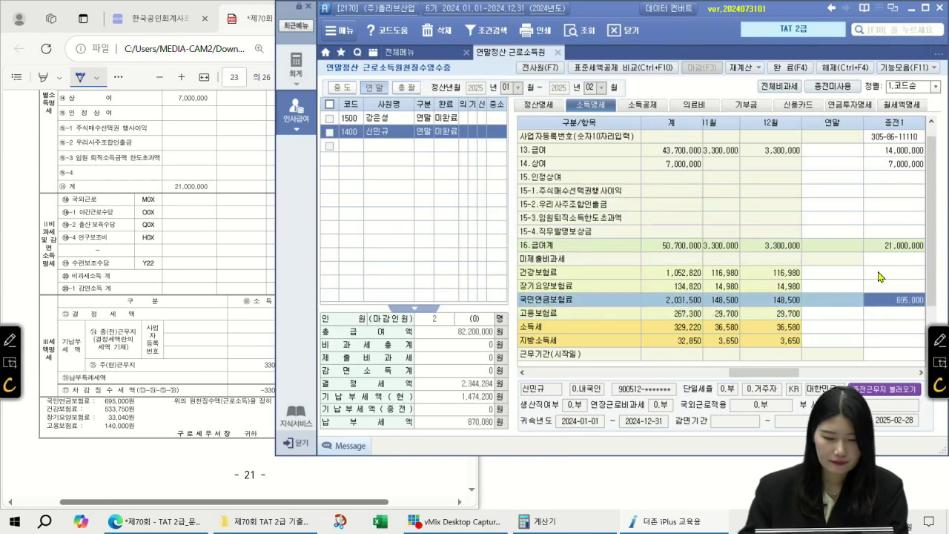
pyautogui.press('Up')
pyautogui.press('Up')
pyautogui.click(878, 274)
pyautogui.write('533,750')
pyautogui.press('Return')
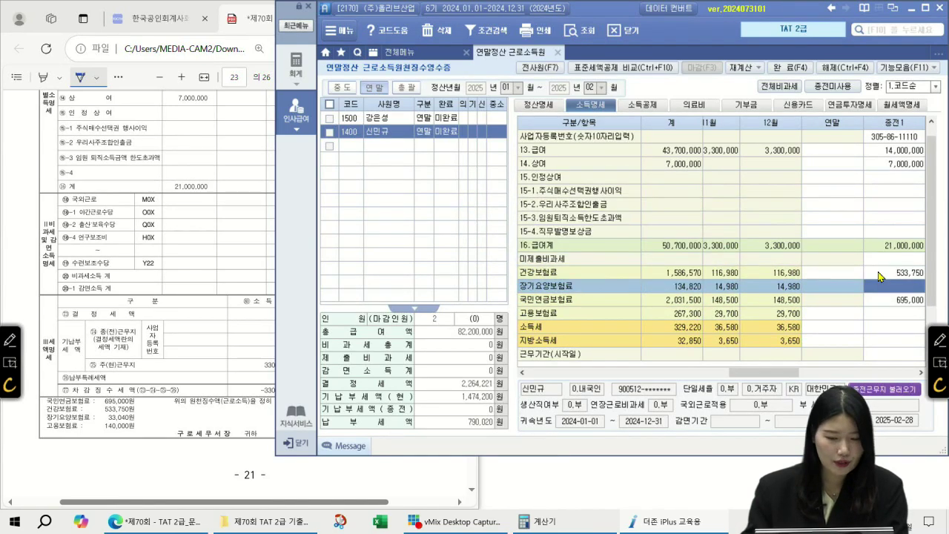
pyautogui.write('33040')
pyautogui.press('Return')
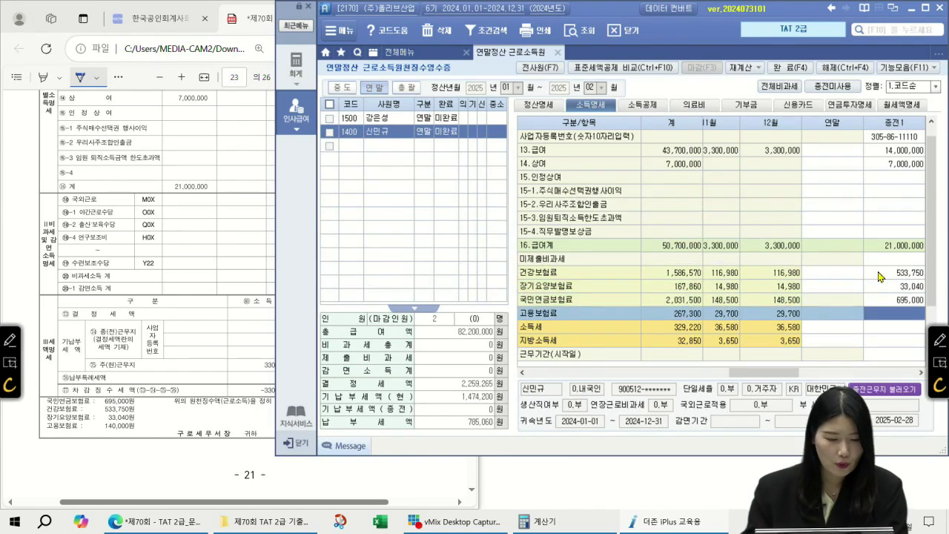
pyautogui.write('1400000')
pyautogui.press('Return')
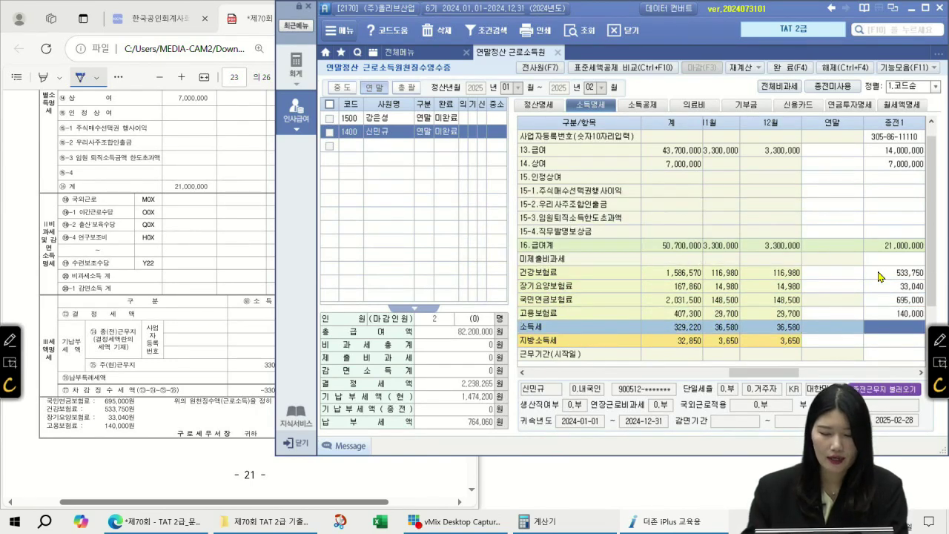
pyautogui.scroll(-1, 880, 277)
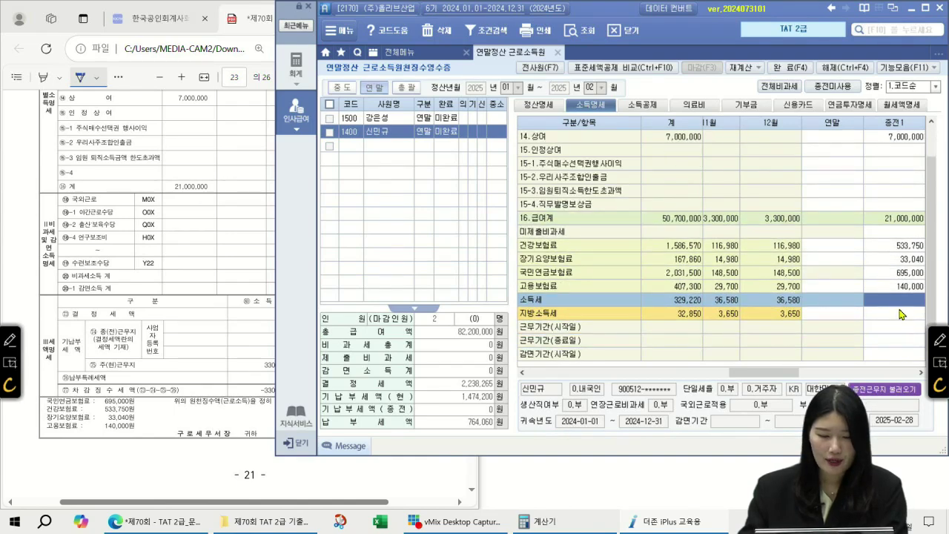
pyautogui.click(34, 296)
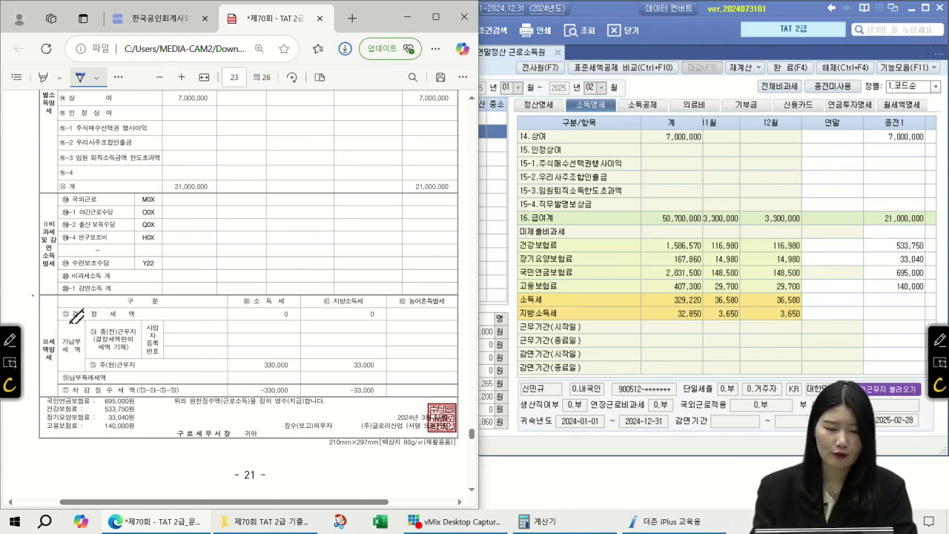
# - Underline 결정세액 and 33,000, circle (주)글로리산업 and tick 국민연금보험료 on the receipt
pyautogui.moveTo(96, 321); pyautogui.dragTo(148, 320)
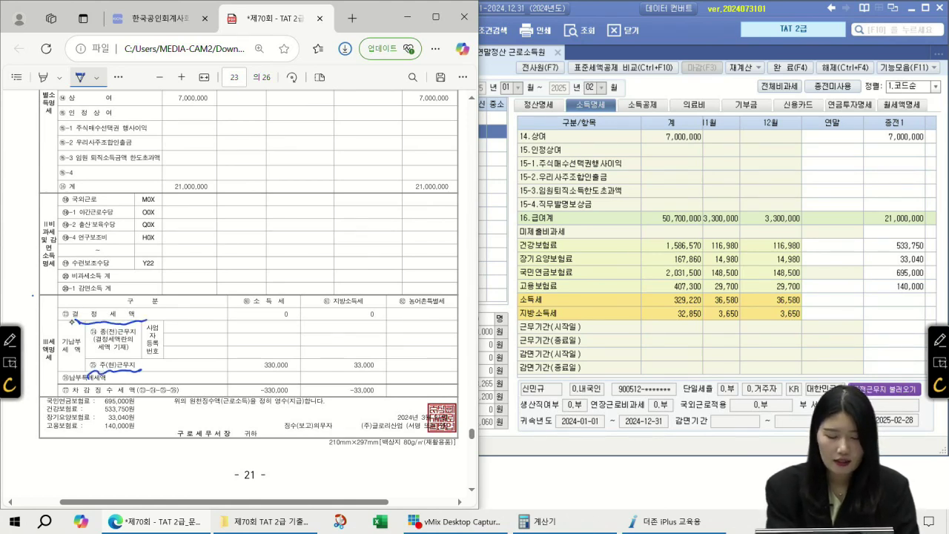
pyautogui.scroll(5, 243, 271)
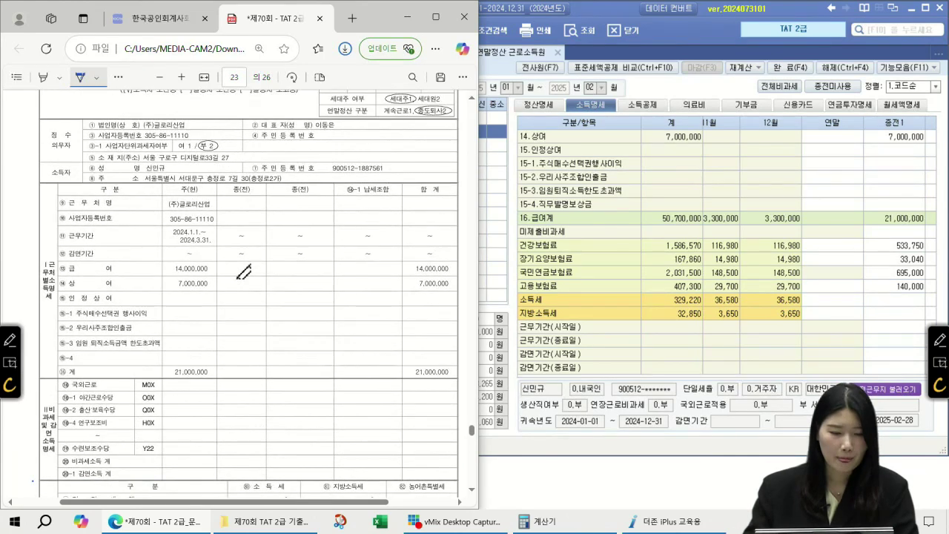
pyautogui.moveTo(193, 189)
pyautogui.mouseDown()
pyautogui.moveTo(185, 168)
pyautogui.moveTo(172, 200)
pyautogui.mouseUp()
pyautogui.moveTo(210, 172); pyautogui.dragTo(227, 168)
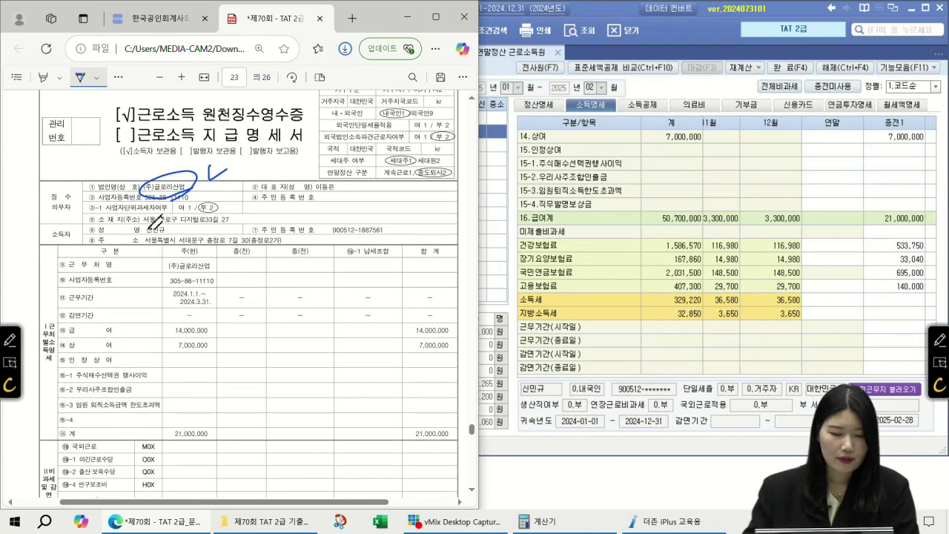
pyautogui.scroll(-5, 208, 267)
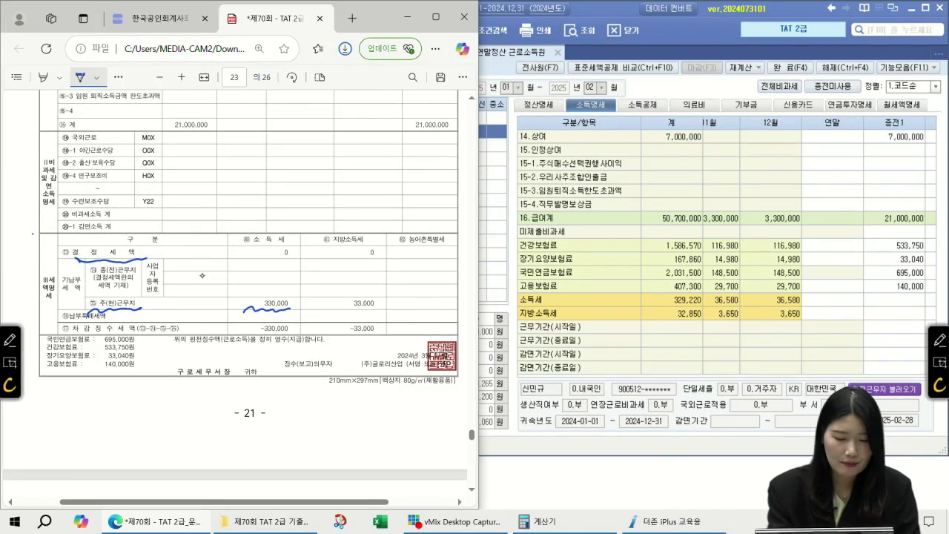
pyautogui.moveTo(332, 311); pyautogui.dragTo(382, 307)
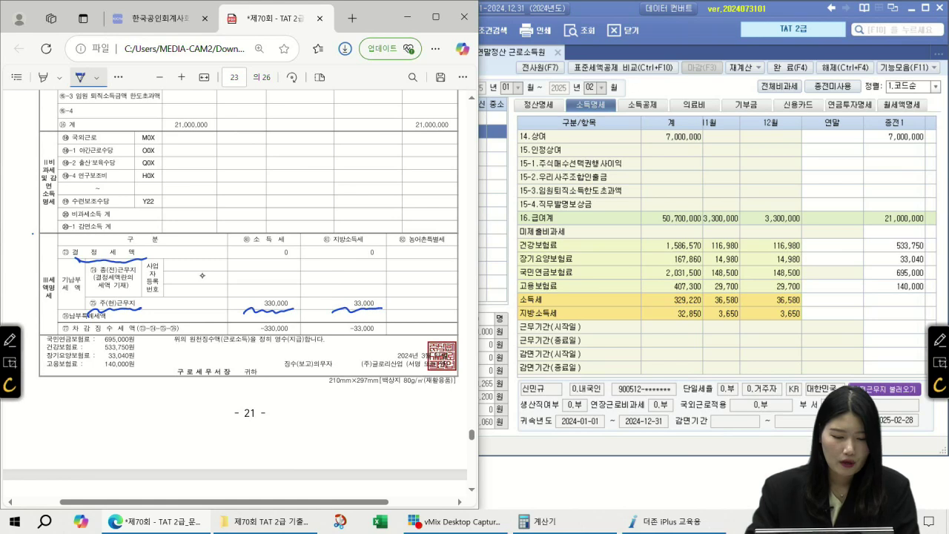
pyautogui.moveTo(54, 340); pyautogui.dragTo(149, 334)
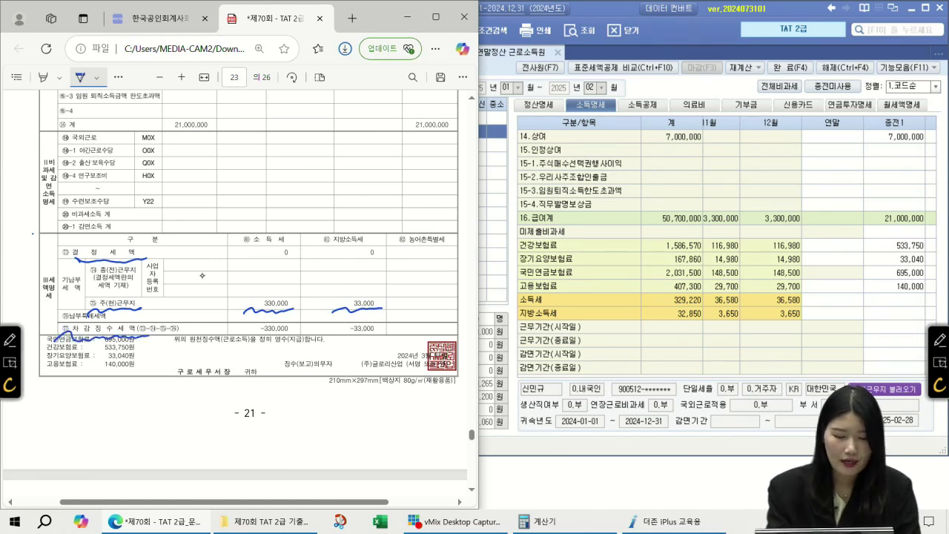
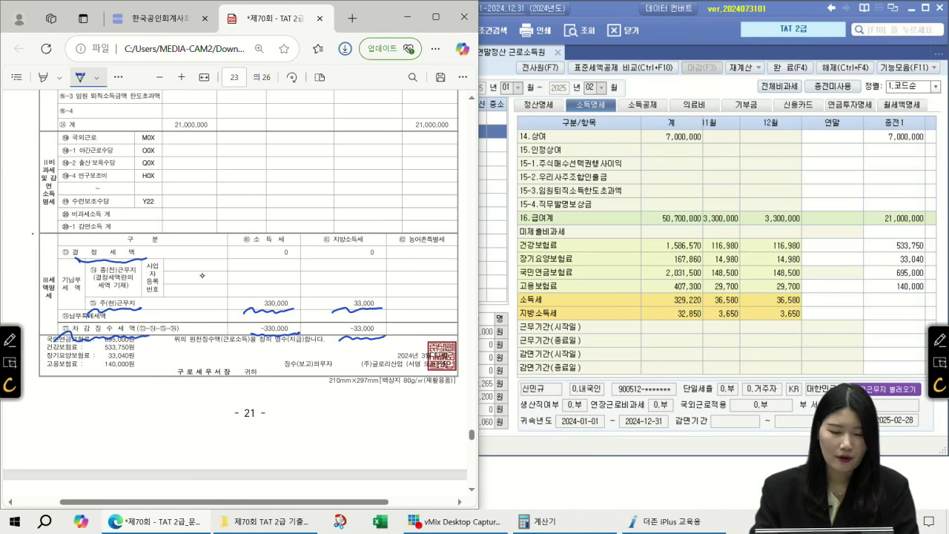
# - Circle the 0 소득세 and 지방소득세 결정세액 values and mark the 330,000 and 33,000 amounts
pyautogui.moveTo(301, 259)
pyautogui.mouseDown()
pyautogui.moveTo(274, 264)
pyautogui.moveTo(292, 270)
pyautogui.mouseUp()
pyautogui.moveTo(388, 258)
pyautogui.mouseDown()
pyautogui.moveTo(380, 244)
pyautogui.moveTo(378, 268)
pyautogui.mouseUp()
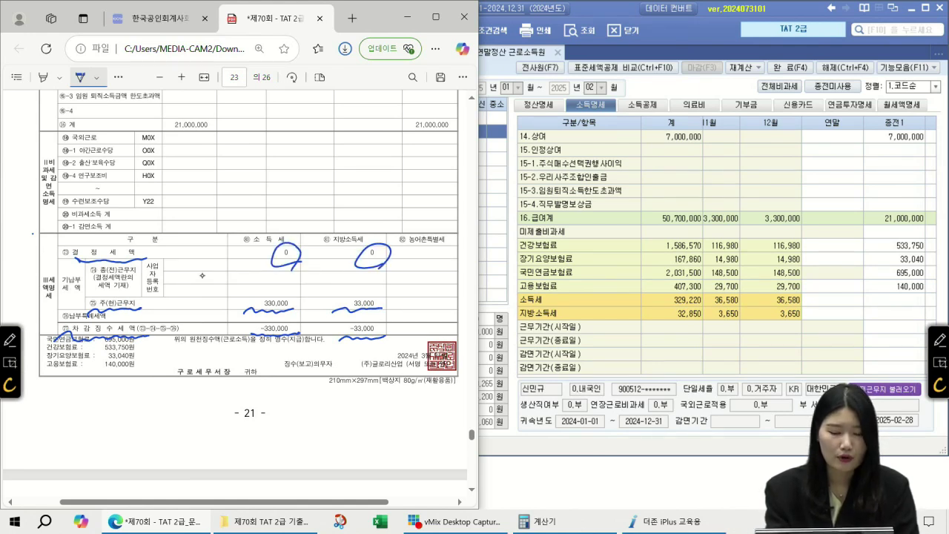
pyautogui.moveTo(292, 303); pyautogui.dragTo(304, 328)
pyautogui.moveTo(380, 303)
pyautogui.mouseDown()
pyautogui.moveTo(385, 326)
pyautogui.moveTo(398, 325)
pyautogui.mouseUp()
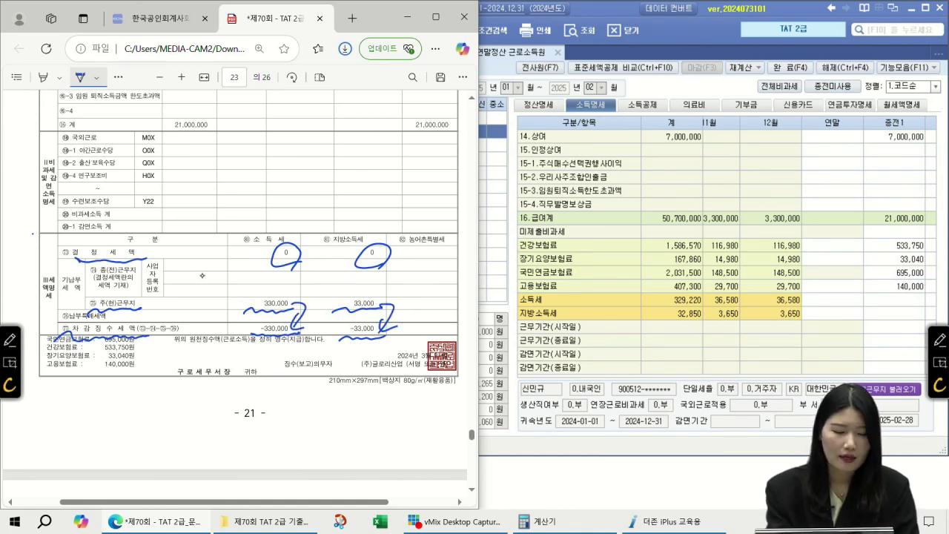
pyautogui.moveTo(130, 264)
pyautogui.mouseDown()
pyautogui.moveTo(141, 242)
pyautogui.moveTo(126, 264)
pyautogui.mouseUp()
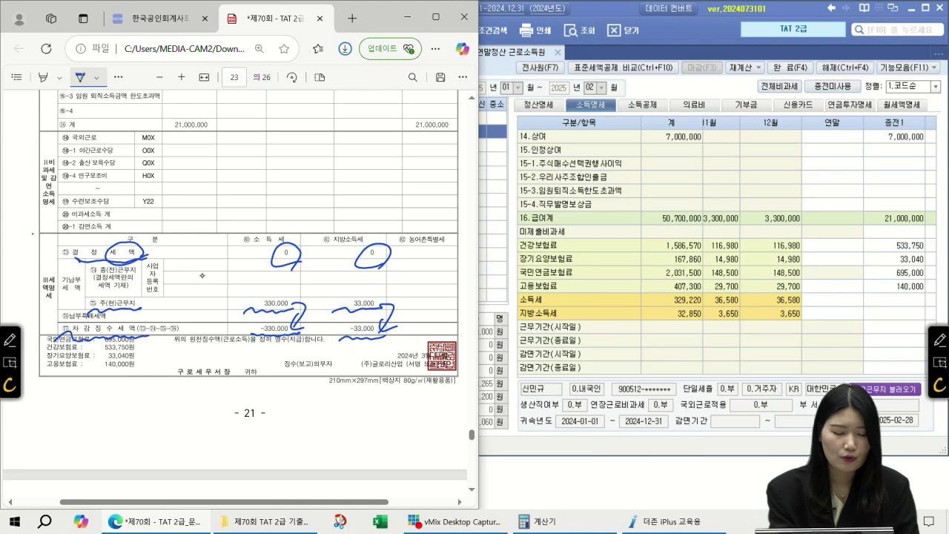
pyautogui.moveTo(93, 232)
pyautogui.mouseDown()
pyautogui.moveTo(108, 238)
pyautogui.moveTo(74, 261)
pyautogui.mouseUp()
pyautogui.moveTo(264, 267); pyautogui.dragTo(413, 261)
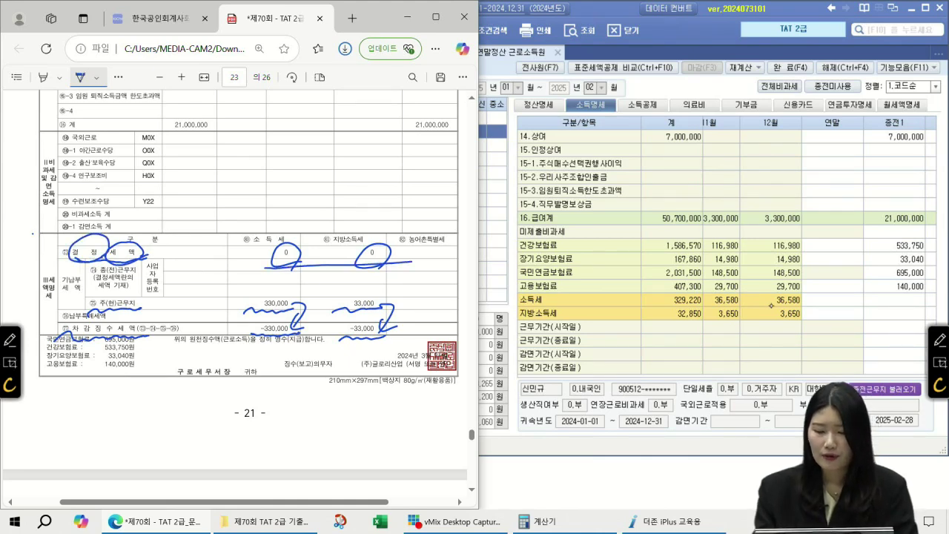
# - Compare with the payroll's 지방소득세 figures, then star and underline the 결정세액 row
pyautogui.click(883, 314)
pyautogui.click(887, 316)
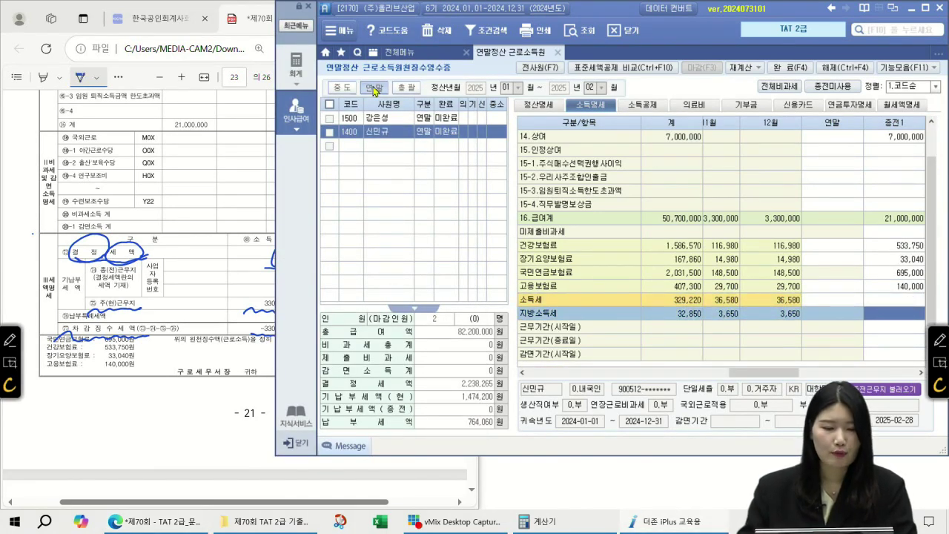
pyautogui.click(261, 19)
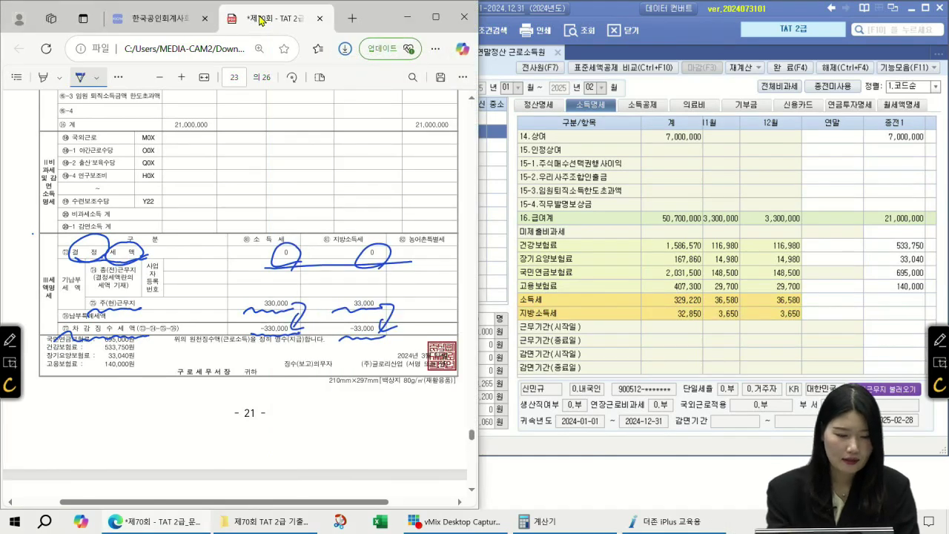
pyautogui.moveTo(50, 222)
pyautogui.mouseDown()
pyautogui.moveTo(45, 245)
pyautogui.moveTo(41, 231)
pyautogui.moveTo(60, 237)
pyautogui.mouseUp()
pyautogui.moveTo(54, 254); pyautogui.dragTo(139, 251)
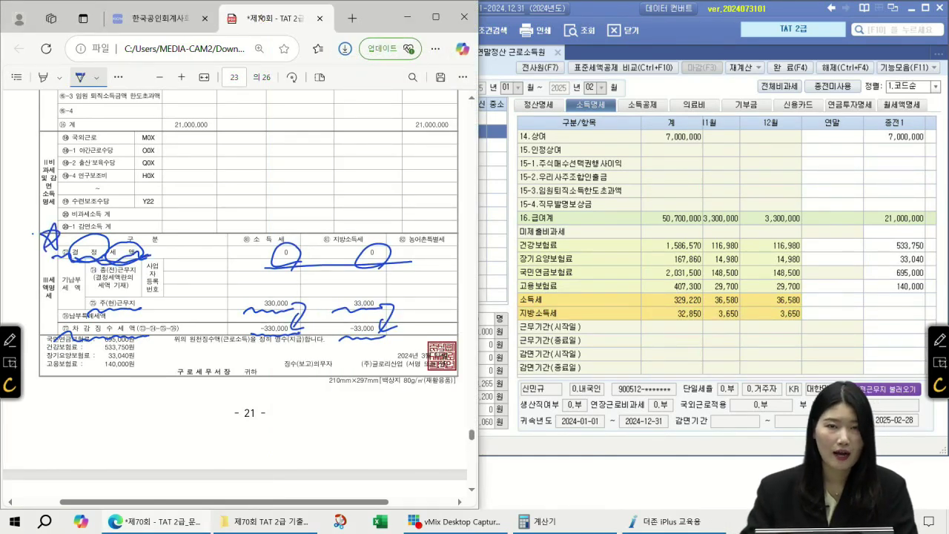
pyautogui.moveTo(143, 254)
pyautogui.mouseDown()
pyautogui.moveTo(164, 256)
pyautogui.moveTo(144, 257)
pyautogui.moveTo(109, 227)
pyautogui.moveTo(117, 249)
pyautogui.mouseUp()
# - Scroll to page 24 and underline 국세청간소화서비스 and 기타증빙자료 in the heading
pyautogui.scroll(-3, 380, 248)
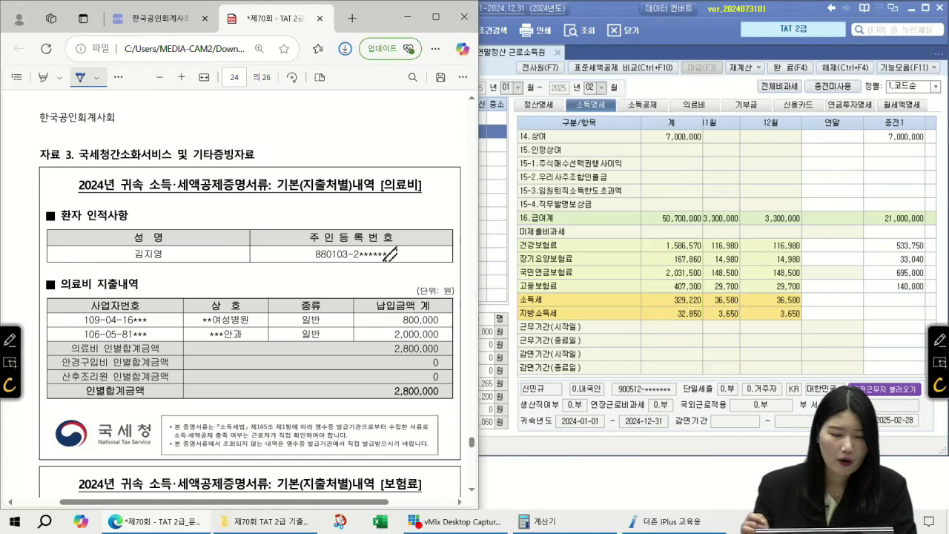
pyautogui.click(940, 340)
pyautogui.moveTo(85, 165); pyautogui.dragTo(166, 164)
pyautogui.moveTo(197, 169); pyautogui.dragTo(263, 160)
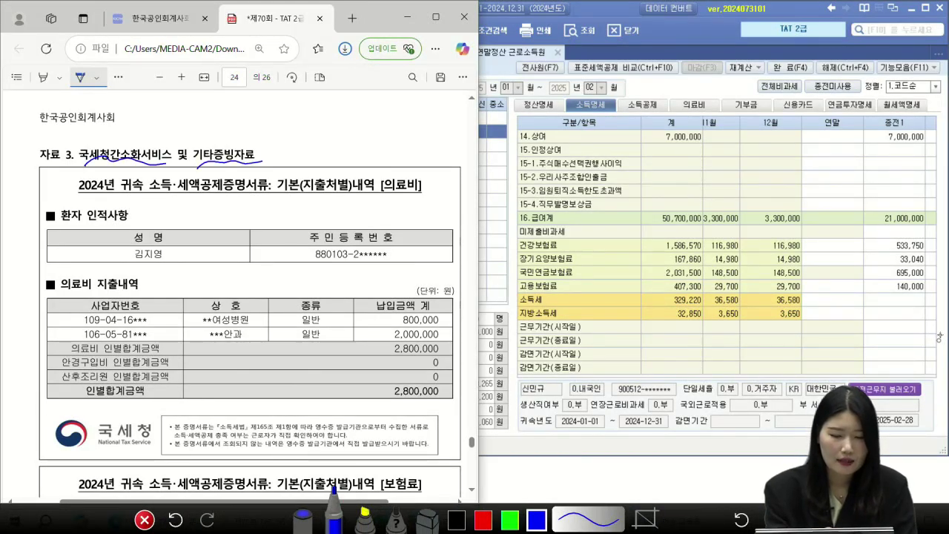
# - Circle [의료비] and the patient's name, note '나이X 소득X', and return to iPlus
pyautogui.moveTo(424, 189); pyautogui.dragTo(421, 179)
pyautogui.moveTo(160, 208)
pyautogui.mouseDown()
pyautogui.moveTo(206, 225)
pyautogui.moveTo(270, 202)
pyautogui.moveTo(276, 221)
pyautogui.moveTo(304, 220)
pyautogui.mouseUp()
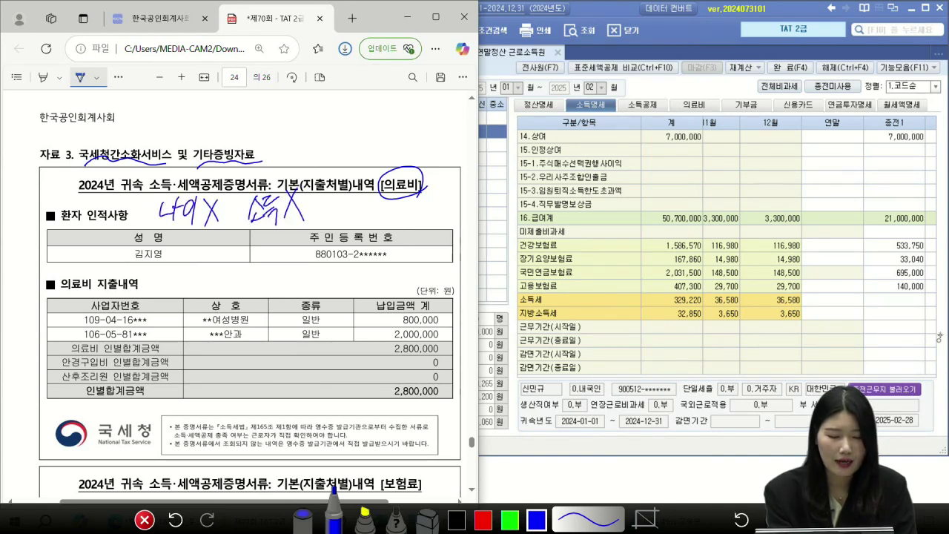
pyautogui.moveTo(165, 238); pyautogui.dragTo(172, 281)
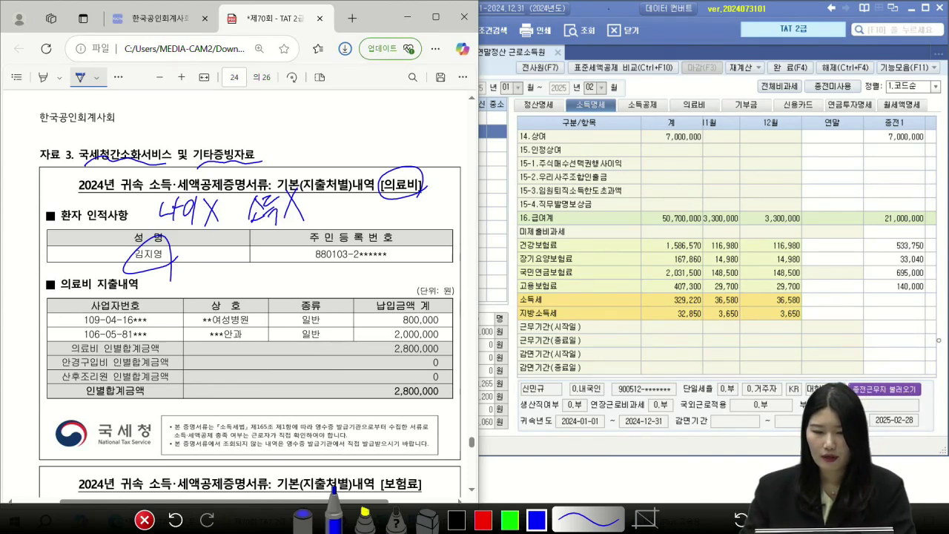
pyautogui.press('Escape')
pyautogui.click(656, 109)
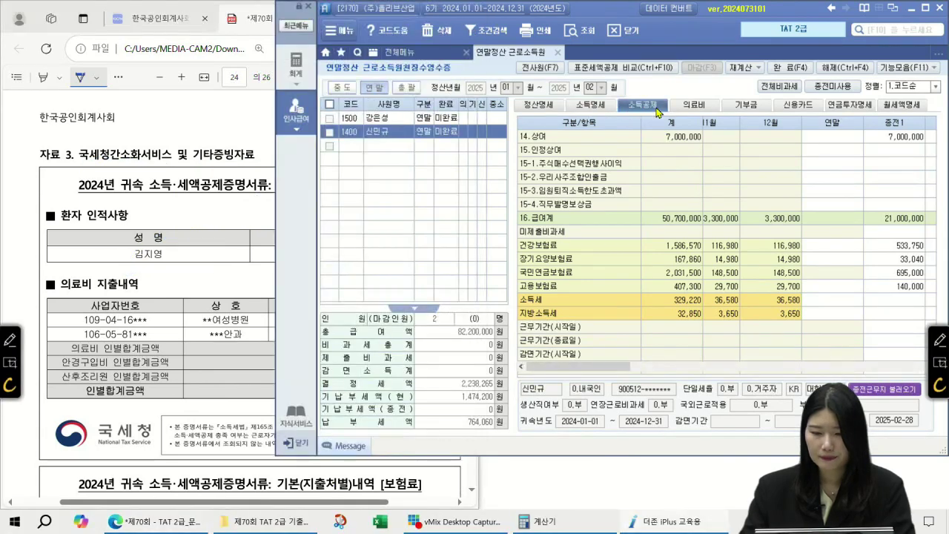
# - Check the spouse's relation and 기본공제 codes in the 소득공제 sheet
pyautogui.click(599, 214)
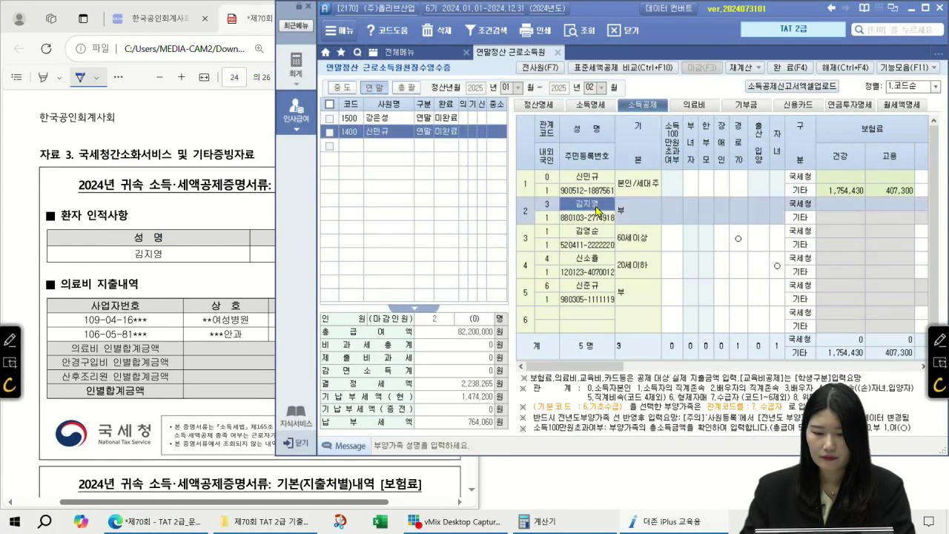
pyautogui.click(553, 206)
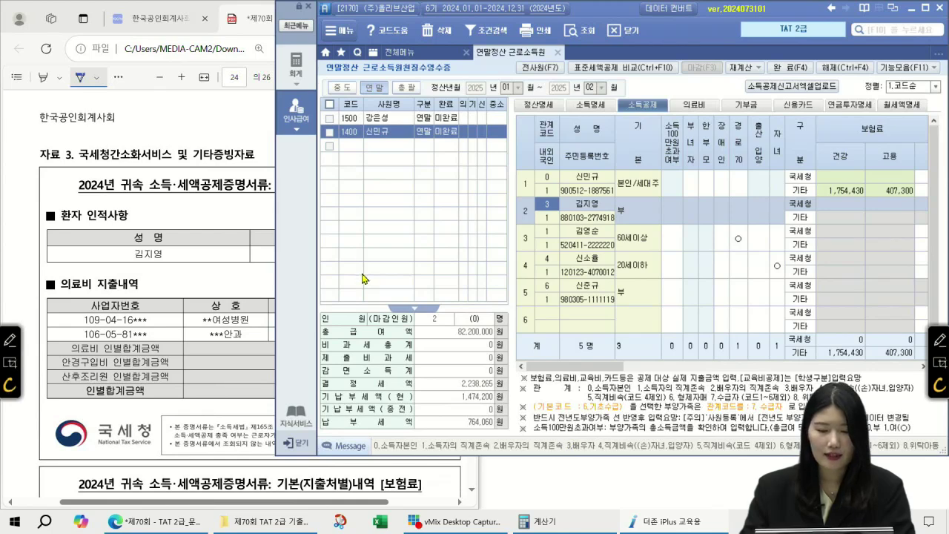
pyautogui.click(647, 212)
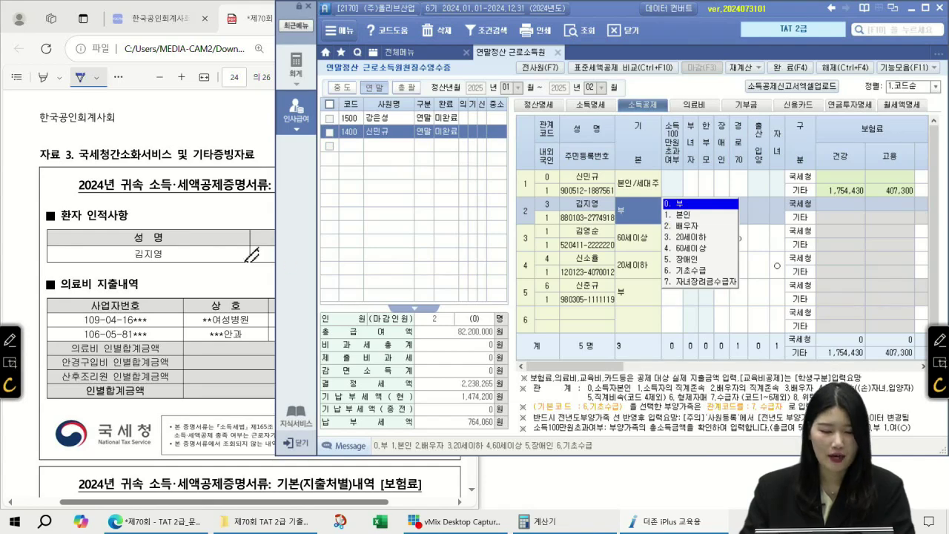
# - Underline the patient and the 800,000 and 2,000,000 payments on the PDF, linking them into one total
pyautogui.click(252, 253)
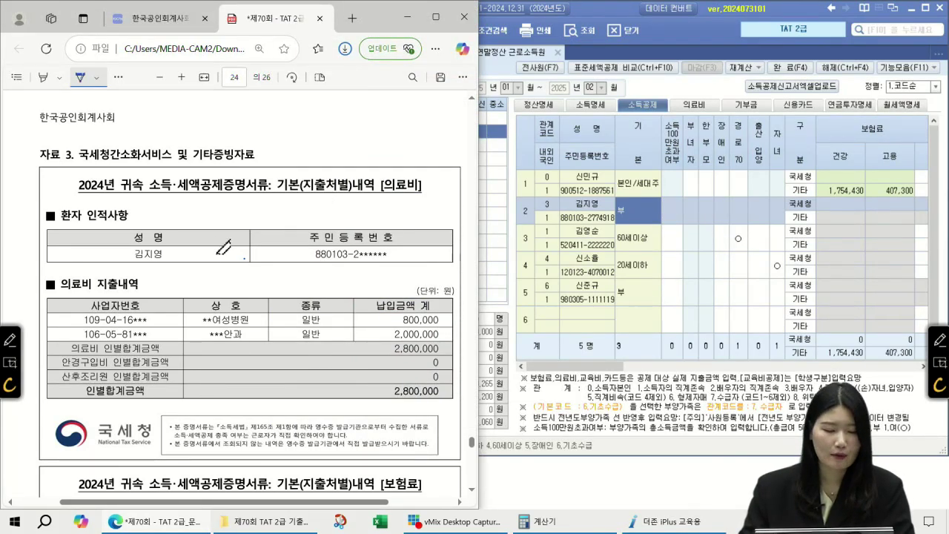
pyautogui.moveTo(135, 263); pyautogui.dragTo(158, 266)
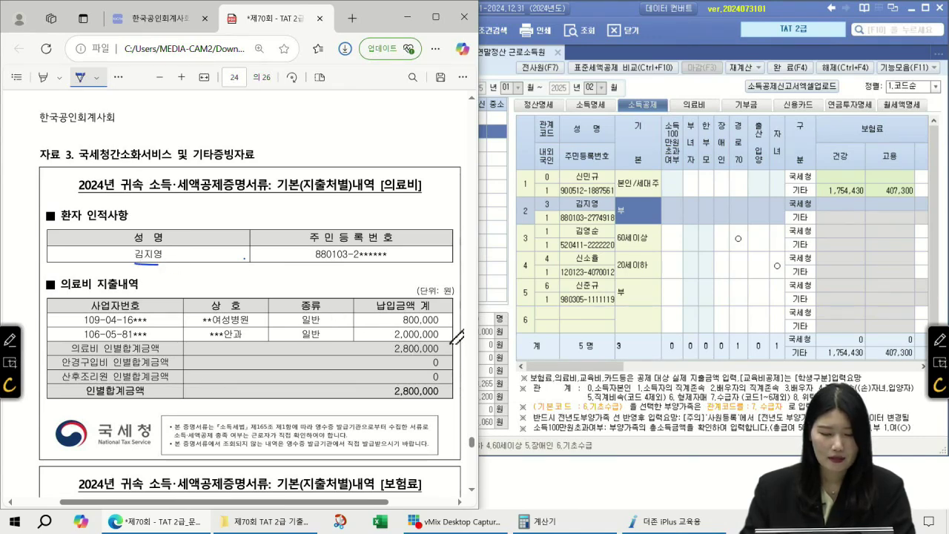
pyautogui.moveTo(400, 324); pyautogui.dragTo(445, 325)
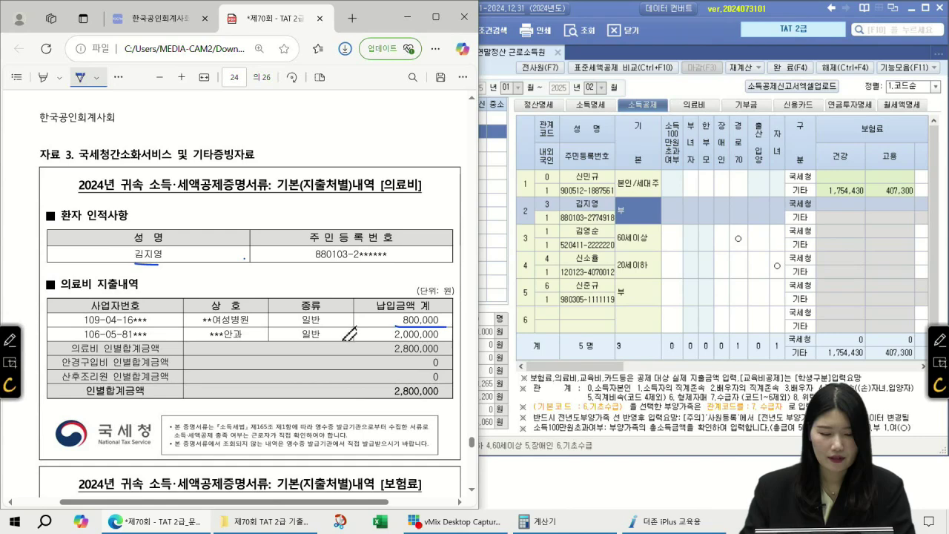
pyautogui.moveTo(376, 342); pyautogui.dragTo(446, 343)
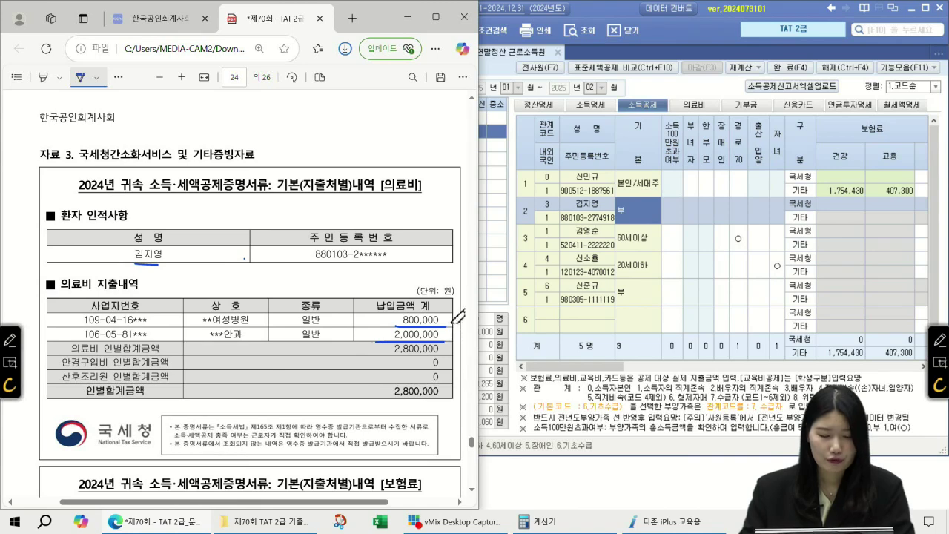
pyautogui.moveTo(439, 317); pyautogui.dragTo(445, 343)
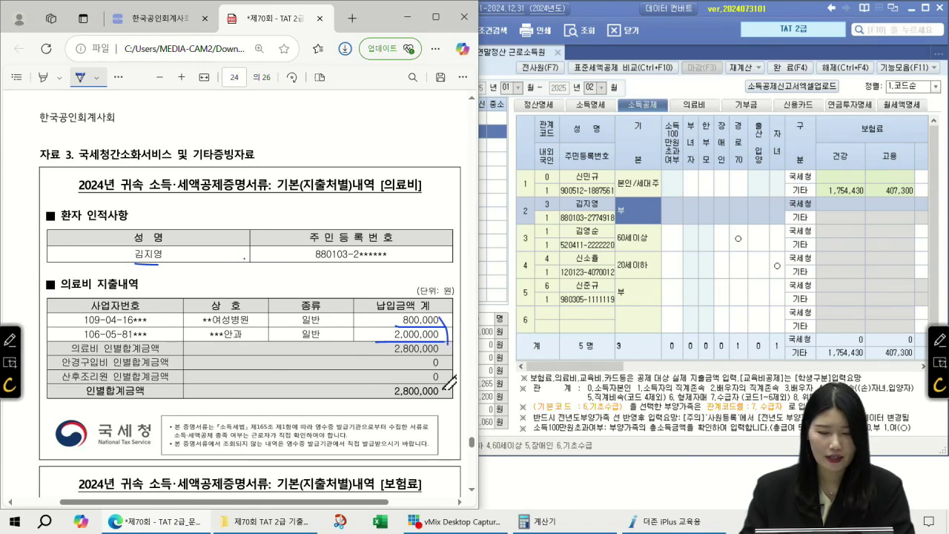
pyautogui.click(697, 105)
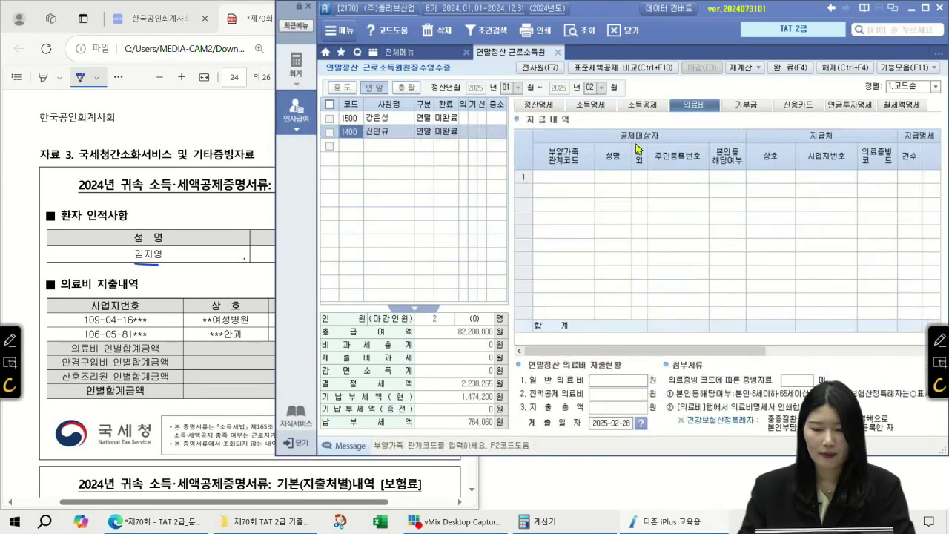
# - Add a 의료비 row for the spouse: 1.국세청 evidence, 1 receipt, 2,800,000 won, 미숙아 X
pyautogui.click(568, 178)
pyautogui.press('F2')
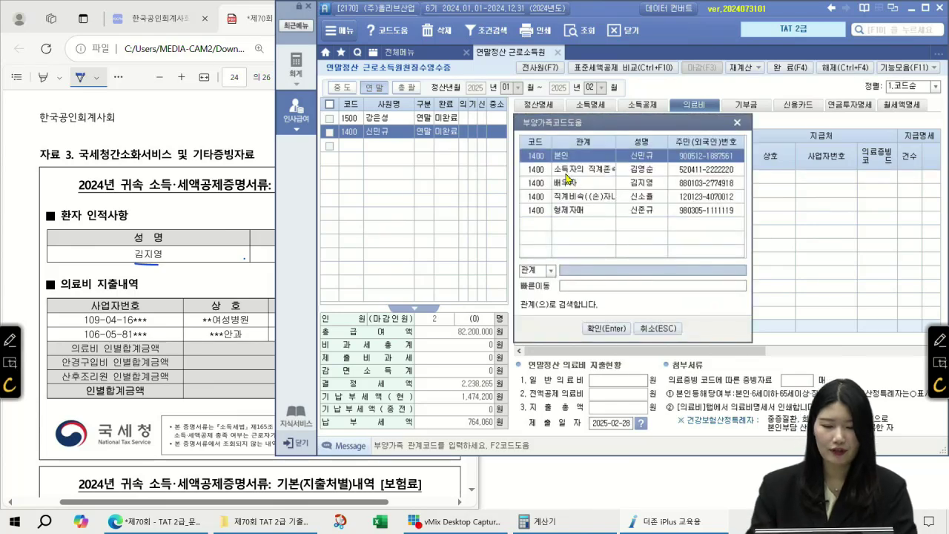
pyautogui.doubleClick(565, 184)
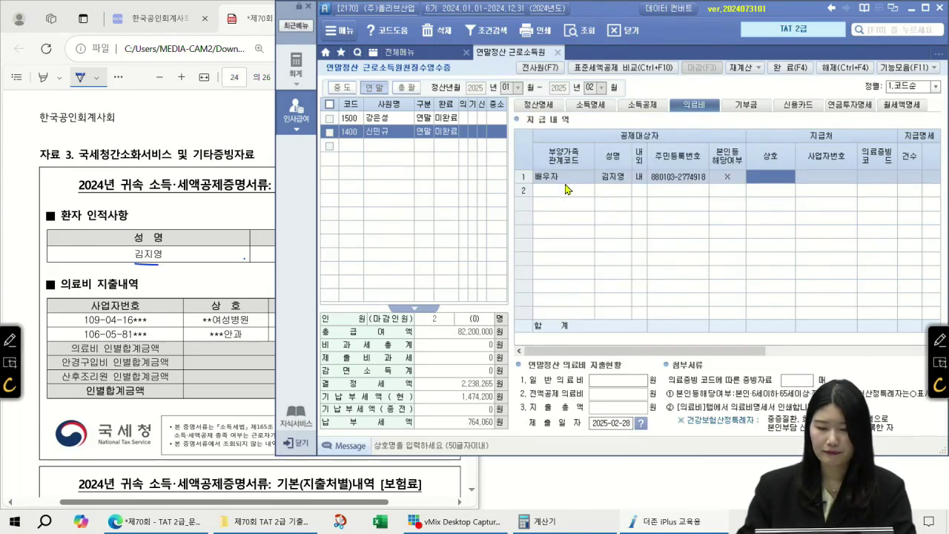
pyautogui.press('Return')
pyautogui.press('Return')
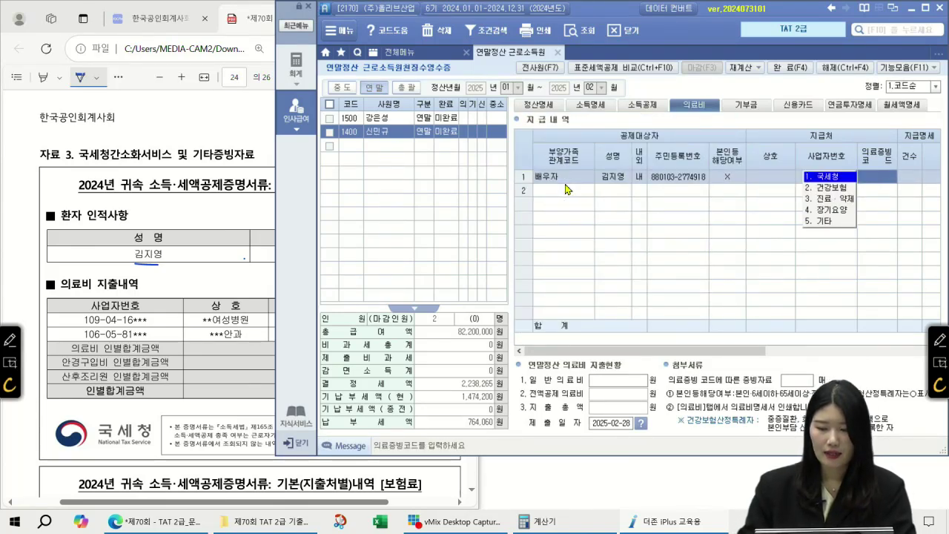
pyautogui.press('Return')
pyautogui.write('1')
pyautogui.press('Return')
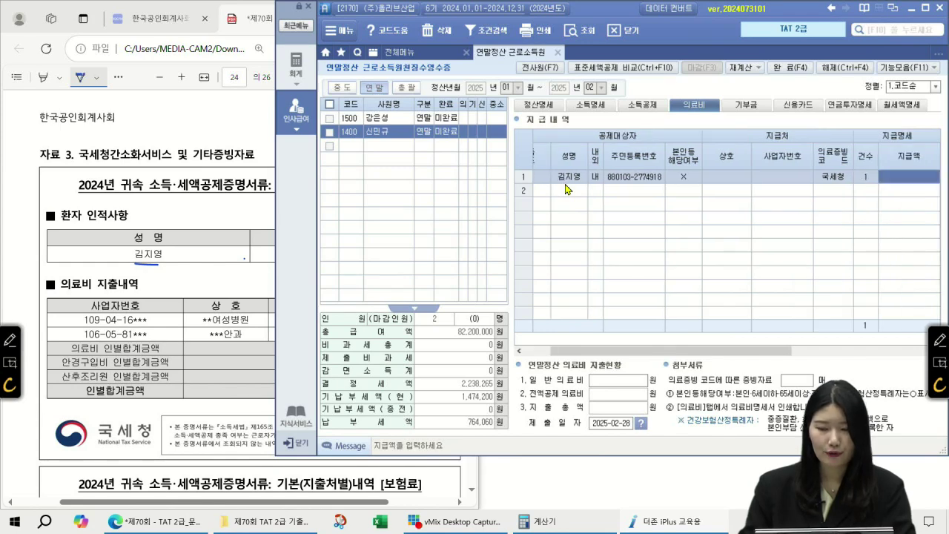
pyautogui.write('25')
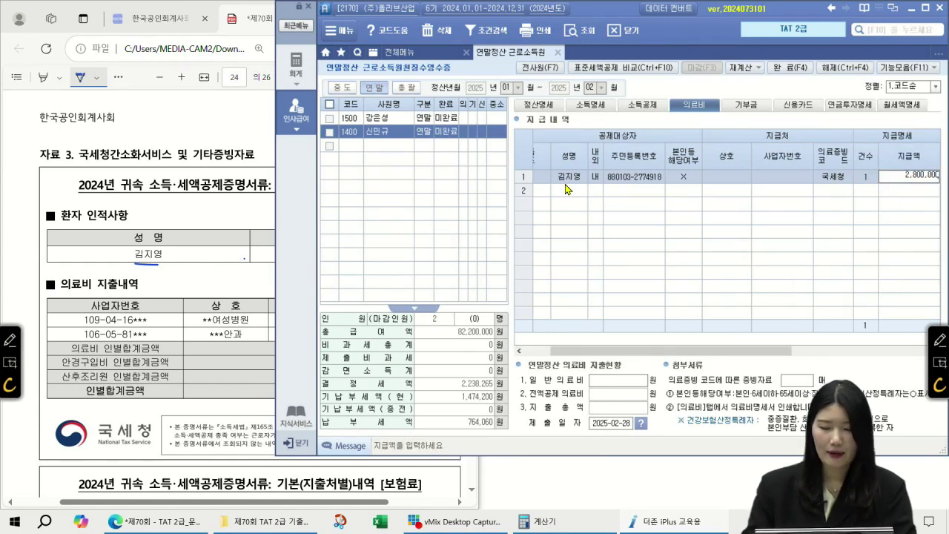
pyautogui.write('000')
pyautogui.press('Return')
pyautogui.press('Return')
pyautogui.press('Return')
pyautogui.press('Return')
pyautogui.press('Return')
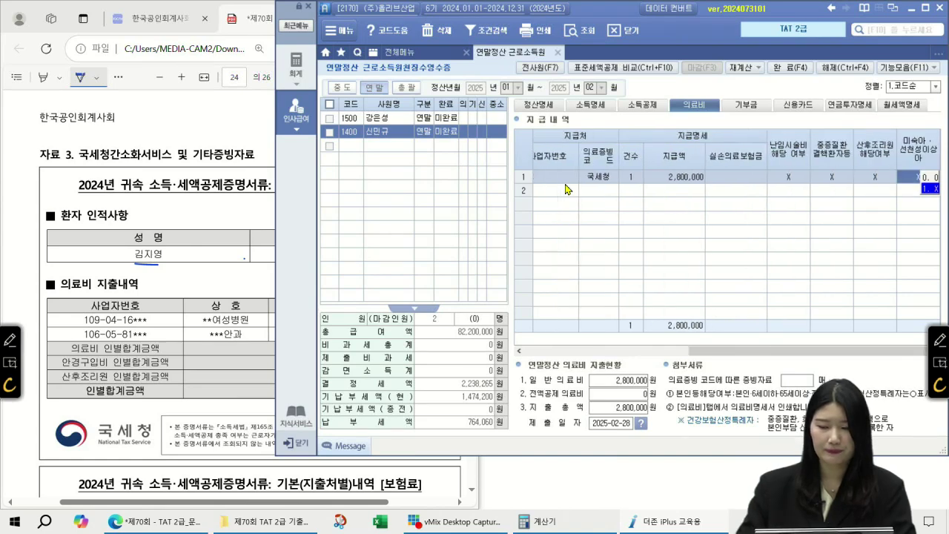
pyautogui.click(660, 178)
pyautogui.click(159, 150)
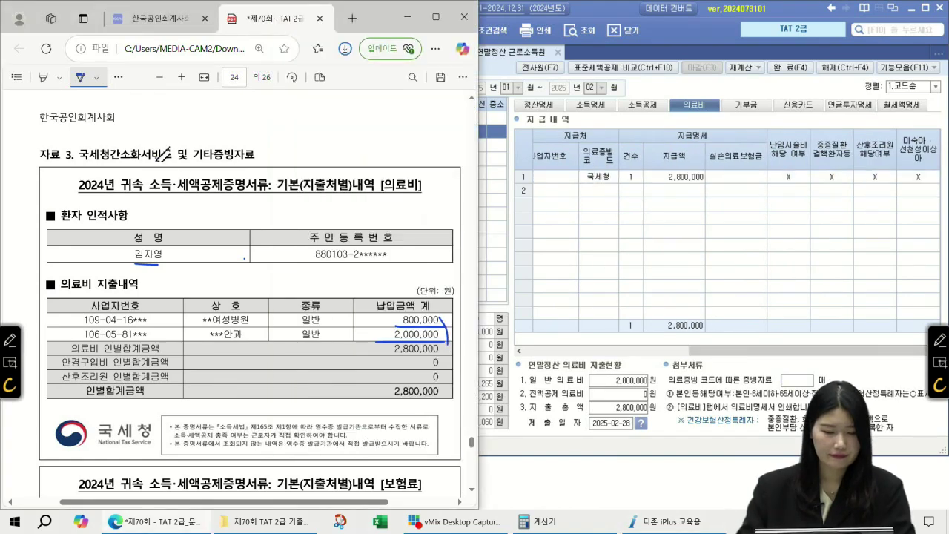
# - Circle [보험료] on the insurance certificate and note that age and income don't matter
pyautogui.scroll(-5, 279, 180)
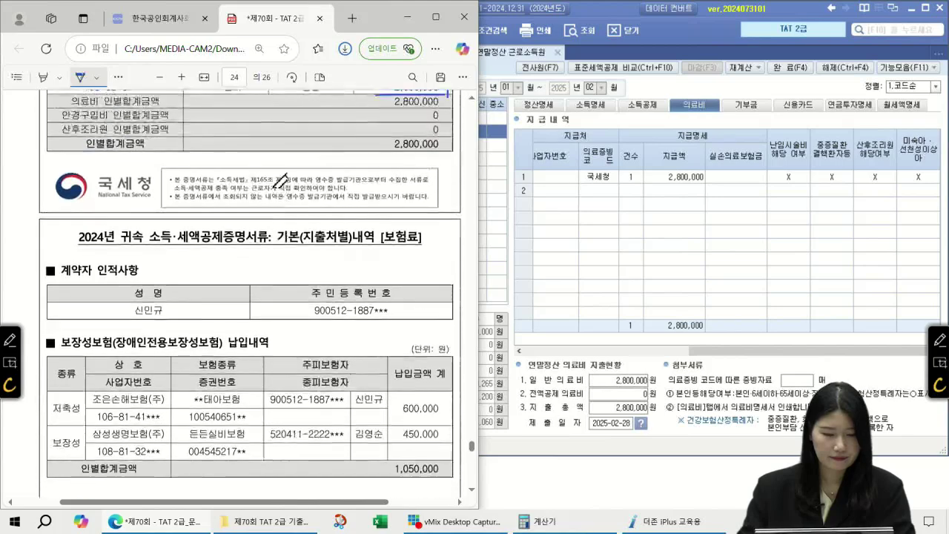
pyautogui.scroll(-3, 279, 180)
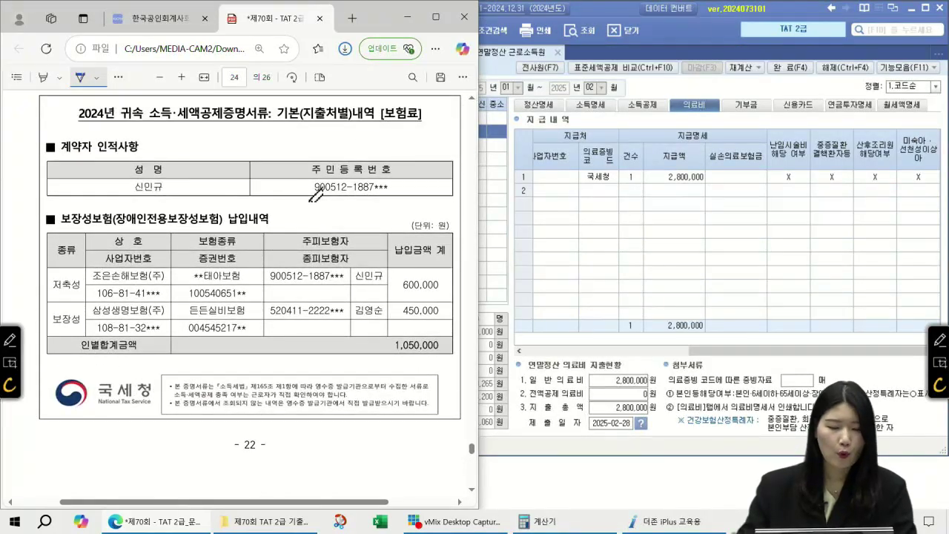
pyautogui.moveTo(225, 129); pyautogui.dragTo(236, 140)
pyautogui.moveTo(236, 124)
pyautogui.mouseDown()
pyautogui.moveTo(234, 148)
pyautogui.moveTo(312, 141)
pyautogui.mouseUp()
pyautogui.moveTo(305, 140)
pyautogui.mouseDown()
pyautogui.moveTo(302, 148)
pyautogui.moveTo(314, 146)
pyautogui.mouseUp()
pyautogui.moveTo(314, 131); pyautogui.dragTo(337, 129)
pyautogui.moveTo(419, 121)
pyautogui.mouseDown()
pyautogui.moveTo(402, 127)
pyautogui.moveTo(415, 123)
pyautogui.mouseUp()
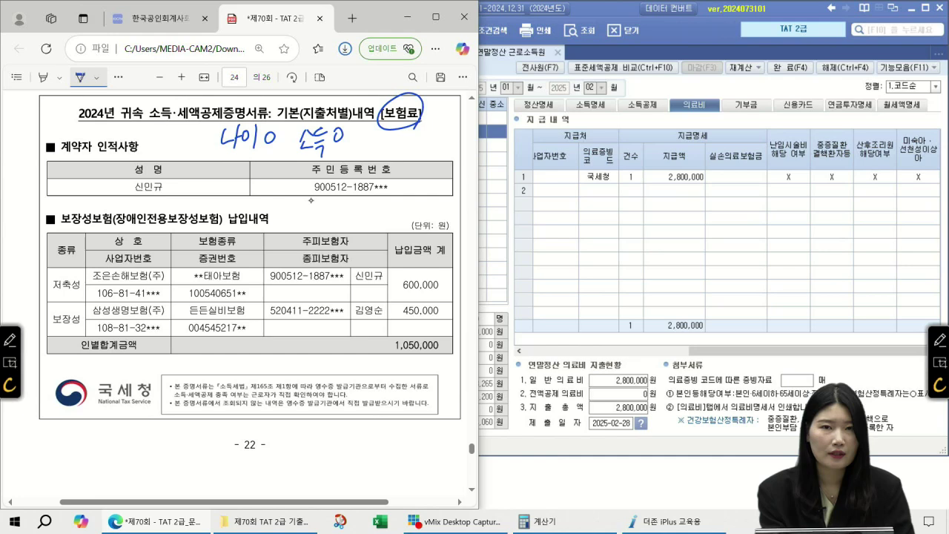
pyautogui.moveTo(210, 155); pyautogui.dragTo(362, 155)
pyautogui.scroll(1, 245, 297)
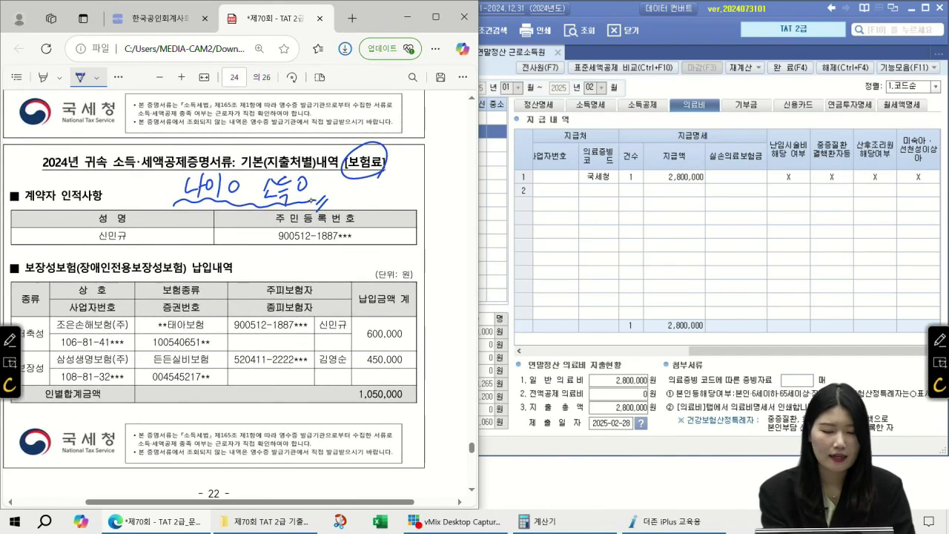
pyautogui.scroll(-1, 106, 303)
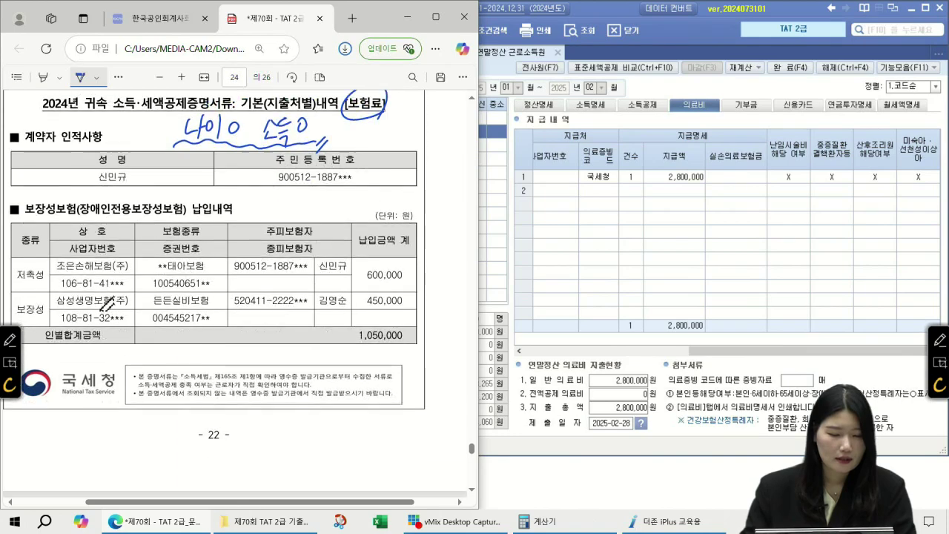
pyautogui.moveTo(227, 504); pyautogui.dragTo(200, 505)
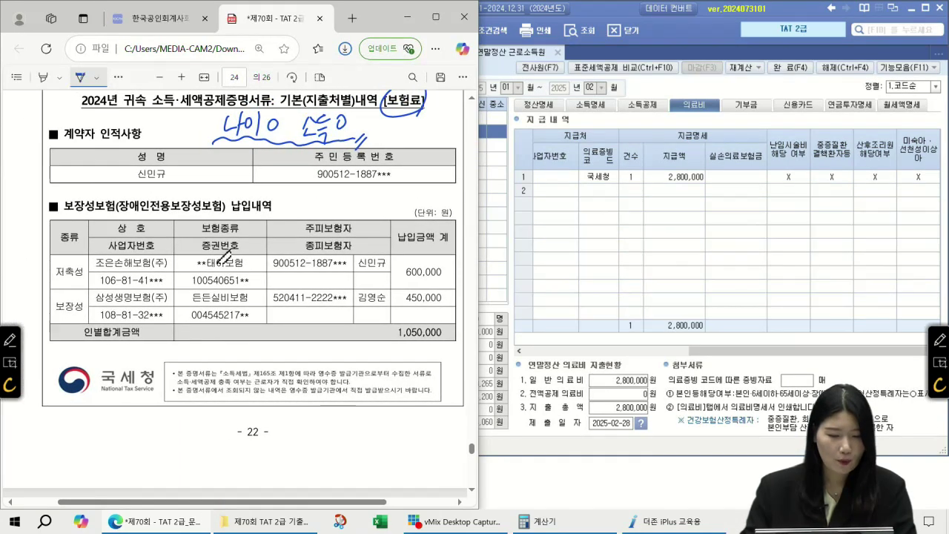
pyautogui.scroll(-1, 235, 295)
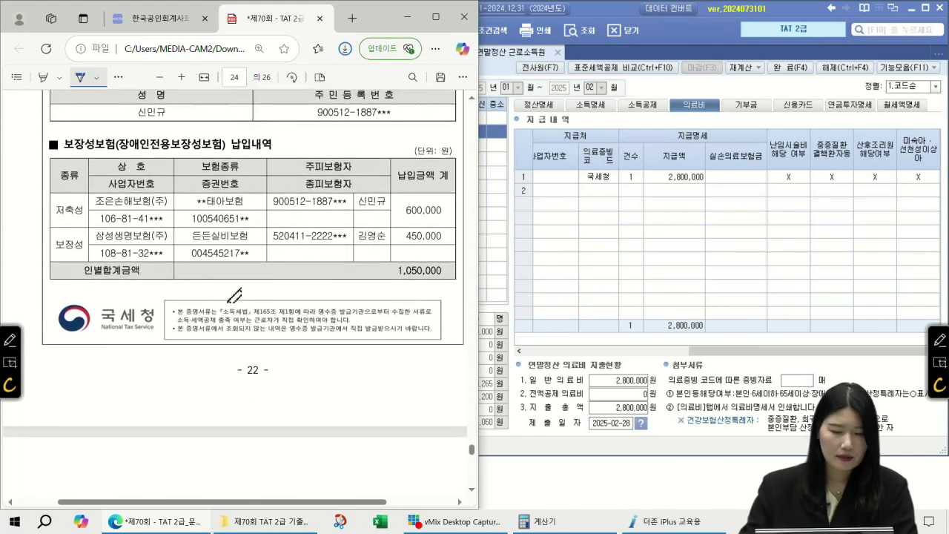
# - Circle both policies' insured persons, underline 주피보험자, and cross out the 저축성 policy
pyautogui.moveTo(385, 214)
pyautogui.mouseDown()
pyautogui.moveTo(358, 214)
pyautogui.moveTo(390, 194)
pyautogui.mouseUp()
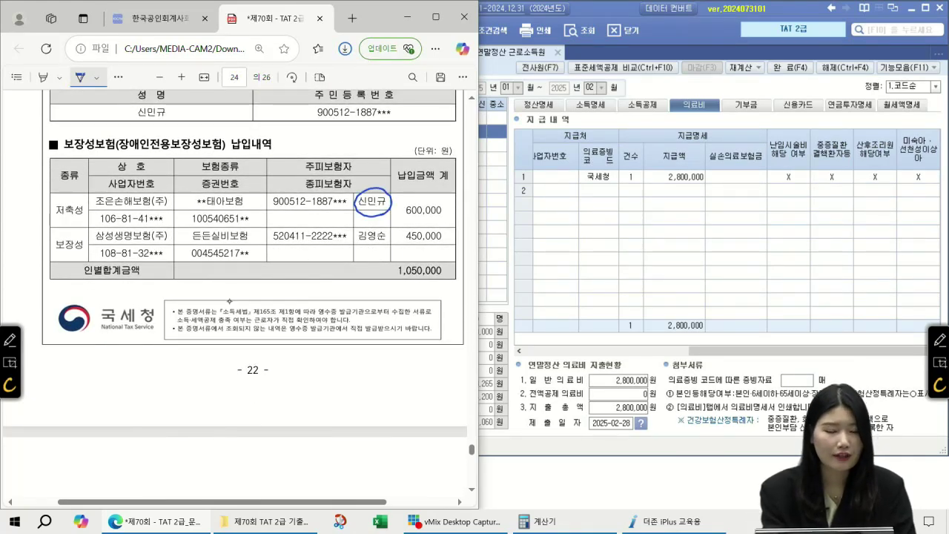
pyautogui.moveTo(295, 168); pyautogui.dragTo(355, 170)
pyautogui.moveTo(387, 233)
pyautogui.mouseDown()
pyautogui.moveTo(350, 246)
pyautogui.moveTo(380, 223)
pyautogui.mouseUp()
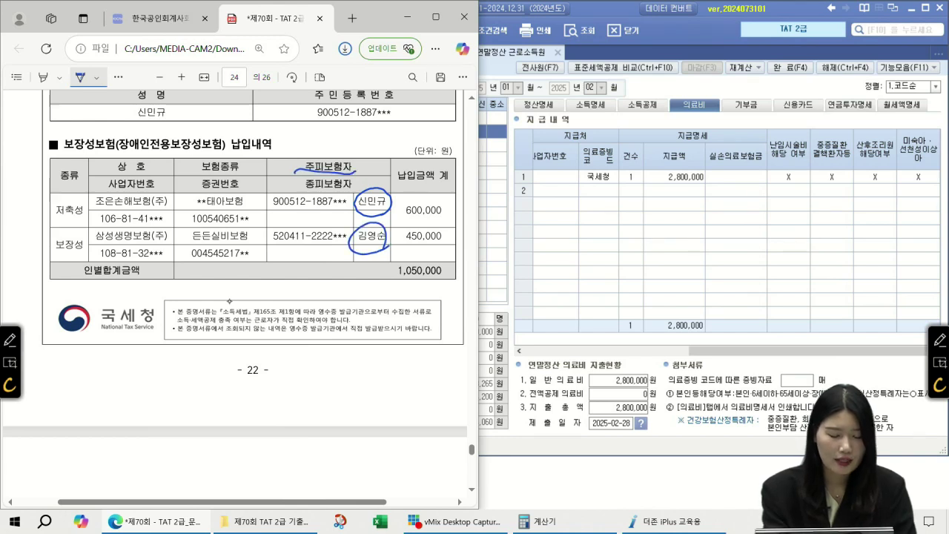
pyautogui.moveTo(48, 179)
pyautogui.mouseDown()
pyautogui.moveTo(63, 178)
pyautogui.moveTo(49, 180)
pyautogui.mouseUp()
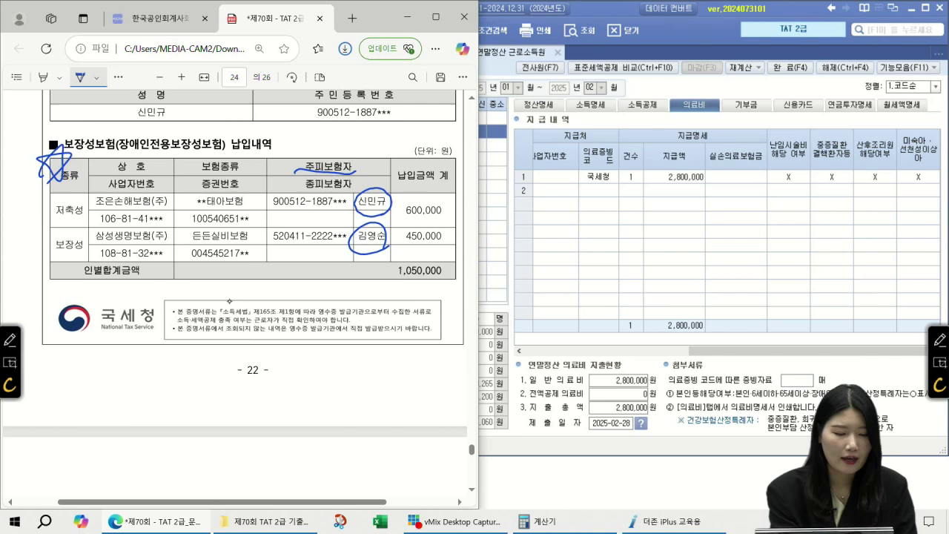
pyautogui.moveTo(72, 228)
pyautogui.mouseDown()
pyautogui.moveTo(85, 216)
pyautogui.moveTo(69, 229)
pyautogui.mouseUp()
pyautogui.moveTo(89, 181); pyautogui.dragTo(53, 231)
pyautogui.moveTo(57, 183); pyautogui.dragTo(84, 227)
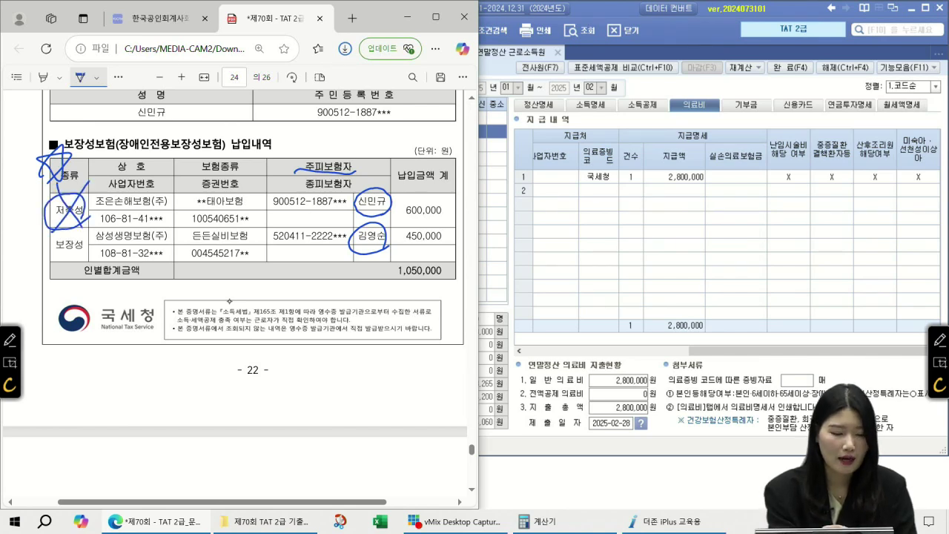
# - Write '저축성 태아보험 X' with a 공제 note below the table
pyautogui.moveTo(133, 369); pyautogui.dragTo(147, 386)
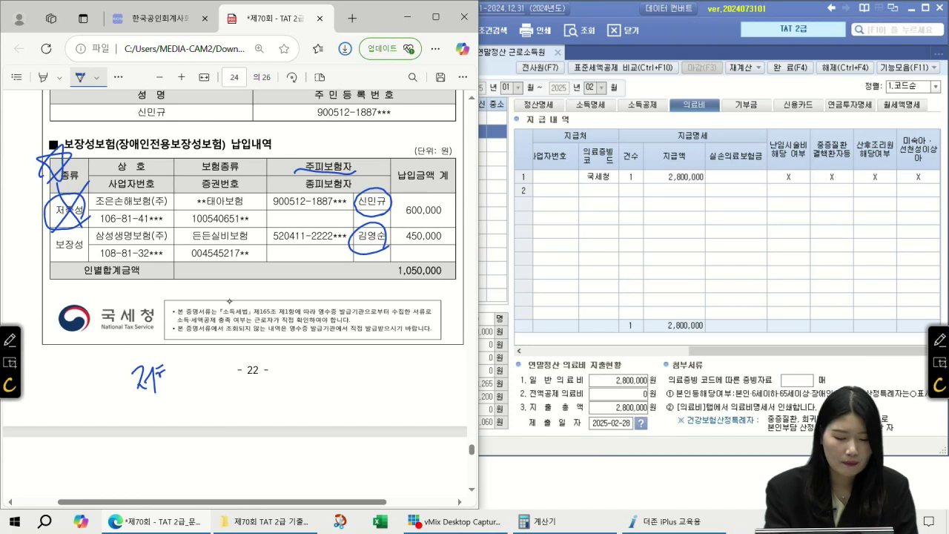
pyautogui.moveTo(157, 375); pyautogui.dragTo(171, 388)
pyautogui.moveTo(178, 361); pyautogui.dragTo(187, 377)
pyautogui.moveTo(153, 404); pyautogui.dragTo(153, 423)
pyautogui.moveTo(162, 399)
pyautogui.mouseDown()
pyautogui.moveTo(161, 426)
pyautogui.moveTo(171, 404)
pyautogui.mouseUp()
pyautogui.moveTo(181, 394)
pyautogui.mouseDown()
pyautogui.moveTo(179, 421)
pyautogui.moveTo(190, 407)
pyautogui.mouseUp()
pyautogui.moveTo(190, 396); pyautogui.dragTo(199, 404)
pyautogui.moveTo(190, 422); pyautogui.dragTo(218, 418)
pyautogui.moveTo(234, 346); pyautogui.dragTo(225, 415)
pyautogui.moveTo(215, 363); pyautogui.dragTo(249, 421)
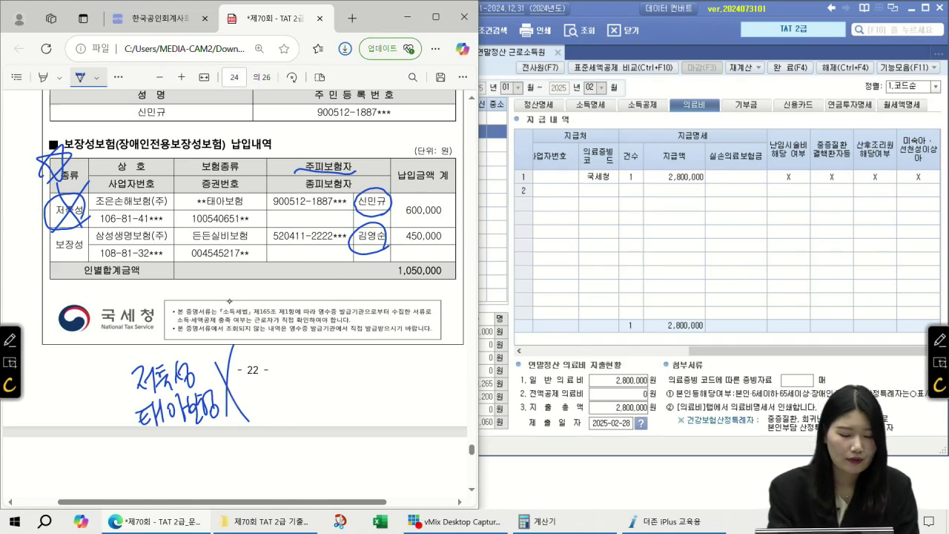
pyautogui.moveTo(78, 382)
pyautogui.mouseDown()
pyautogui.moveTo(75, 412)
pyautogui.moveTo(92, 410)
pyautogui.moveTo(105, 421)
pyautogui.mouseUp()
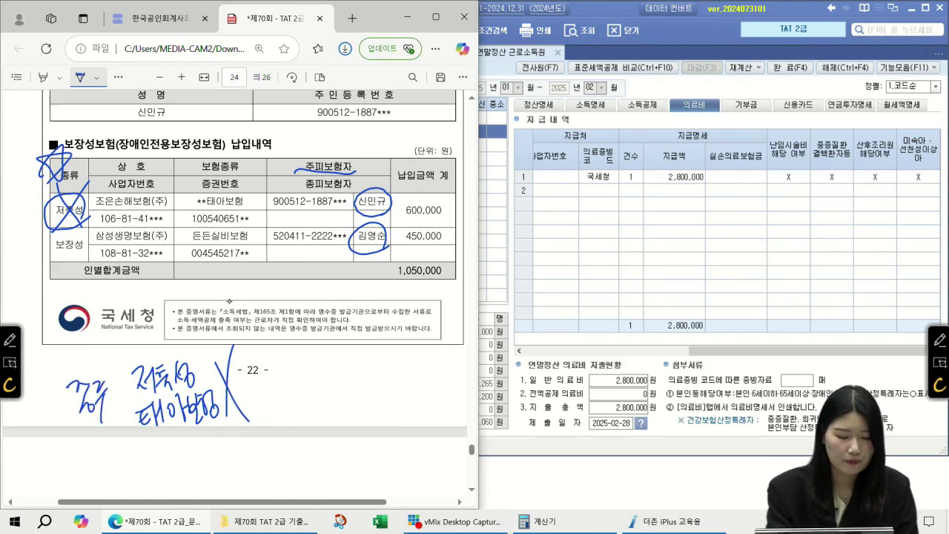
pyautogui.moveTo(133, 366); pyautogui.dragTo(135, 424)
# - Circle 보험종류, reinforce the cross over 저축성, and link 보장성 to 450,000
pyautogui.moveTo(241, 162)
pyautogui.mouseDown()
pyautogui.moveTo(203, 175)
pyautogui.moveTo(252, 169)
pyautogui.moveTo(251, 209)
pyautogui.mouseUp()
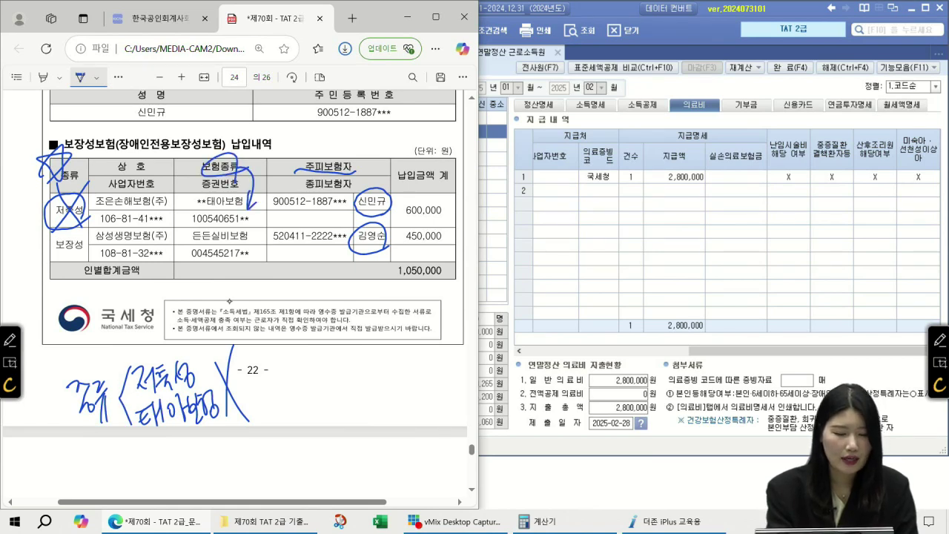
pyautogui.moveTo(82, 179)
pyautogui.mouseDown()
pyautogui.moveTo(73, 156)
pyautogui.moveTo(74, 193)
pyautogui.mouseUp()
pyautogui.moveTo(63, 182)
pyautogui.mouseDown()
pyautogui.moveTo(45, 204)
pyautogui.moveTo(65, 213)
pyautogui.moveTo(54, 226)
pyautogui.mouseUp()
pyautogui.moveTo(55, 192); pyautogui.dragTo(77, 220)
pyautogui.moveTo(89, 257)
pyautogui.mouseDown()
pyautogui.moveTo(53, 234)
pyautogui.moveTo(87, 260)
pyautogui.mouseUp()
pyautogui.moveTo(369, 248)
pyautogui.mouseDown()
pyautogui.moveTo(404, 233)
pyautogui.moveTo(384, 262)
pyautogui.mouseUp()
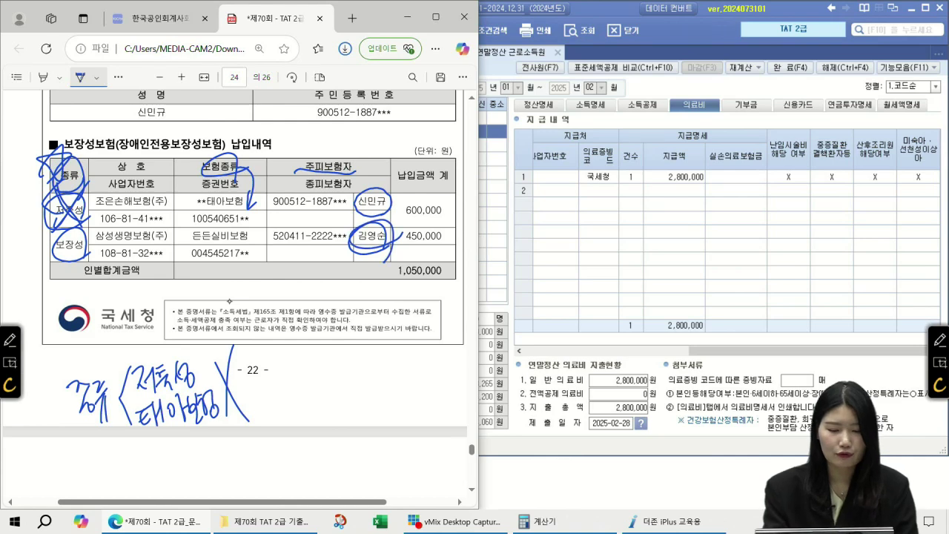
# - Confirm row 3's 기본공제 code stays 60세이상 in the 소득공제 grid
pyautogui.click(612, 117)
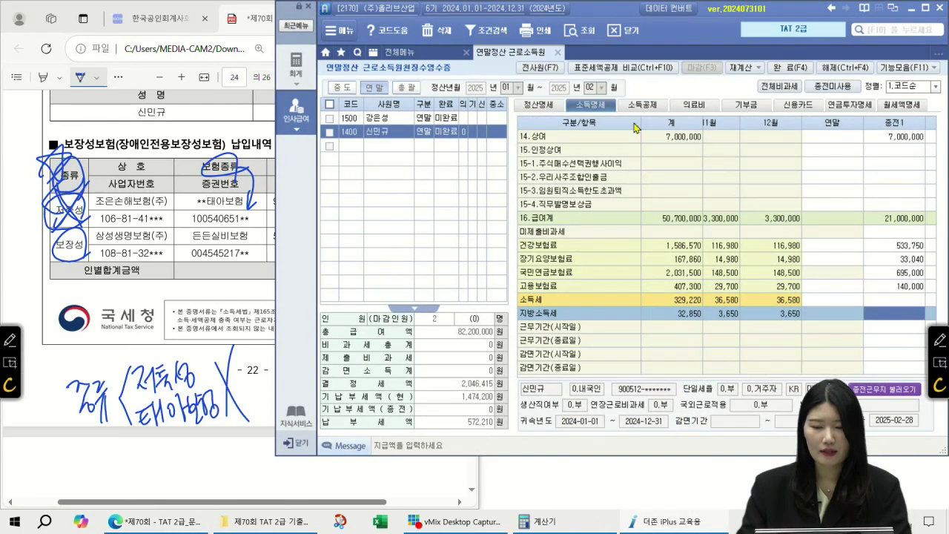
pyautogui.click(645, 106)
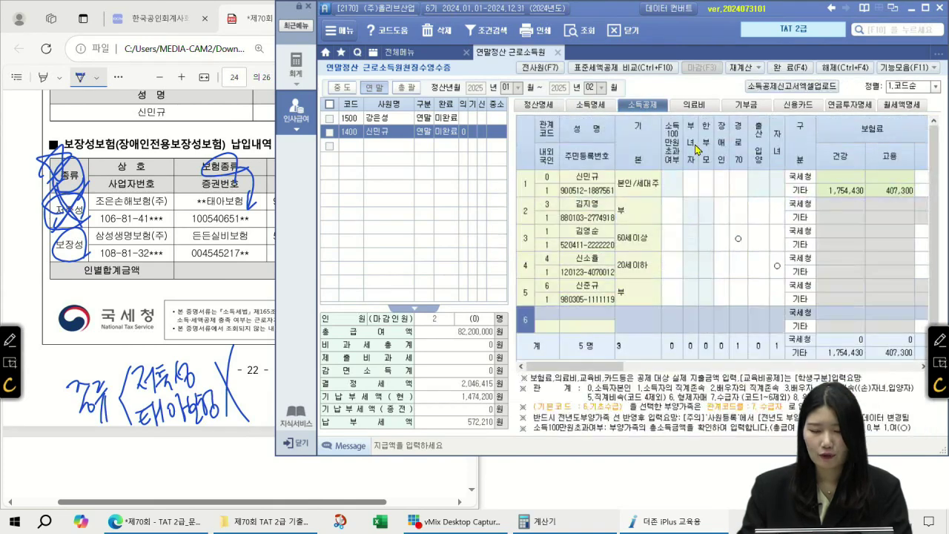
pyautogui.click(633, 241)
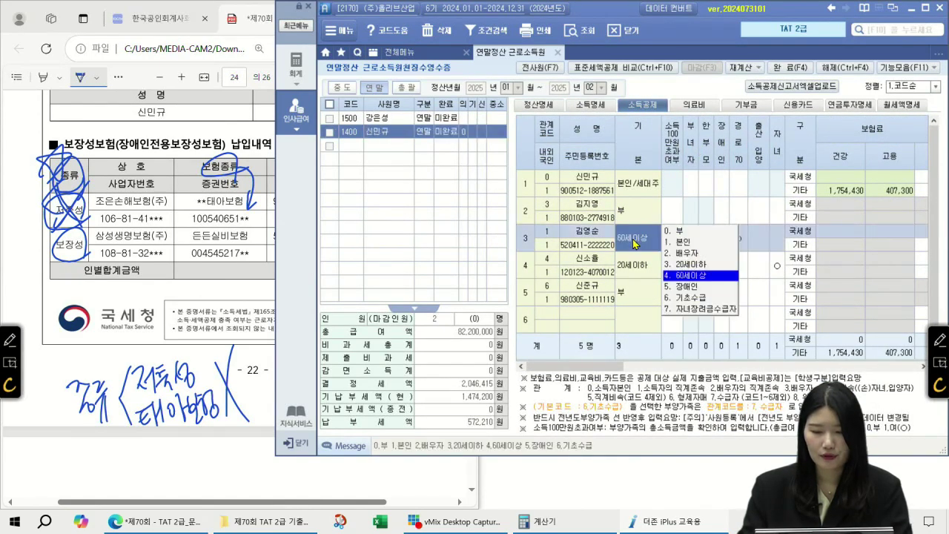
pyautogui.click(680, 281)
pyautogui.click(740, 239)
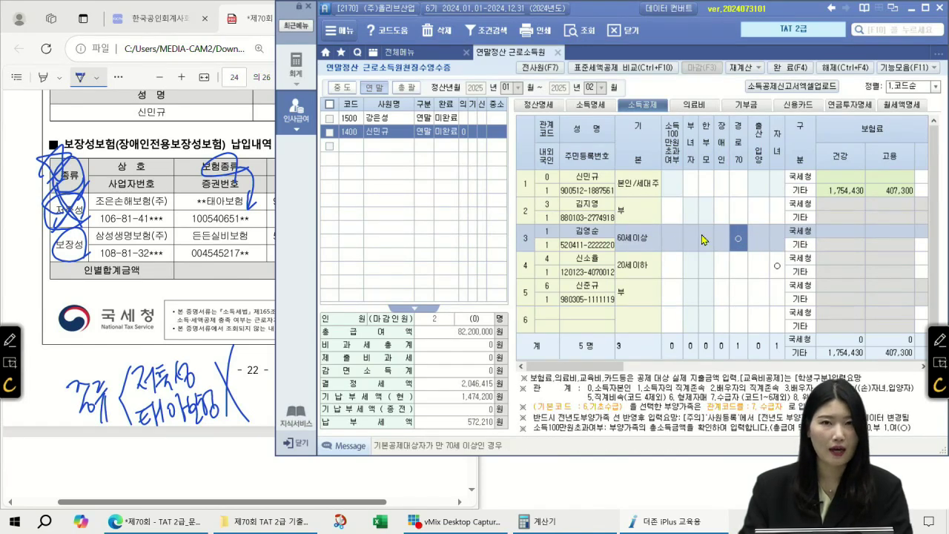
# - Recheck the PDF insurance table and move to row 3's 보장성 premium column
pyautogui.click(83, 199)
pyautogui.scroll(1, 122, 209)
pyautogui.scroll(15, 122, 210)
pyautogui.scroll(15, 162, 220)
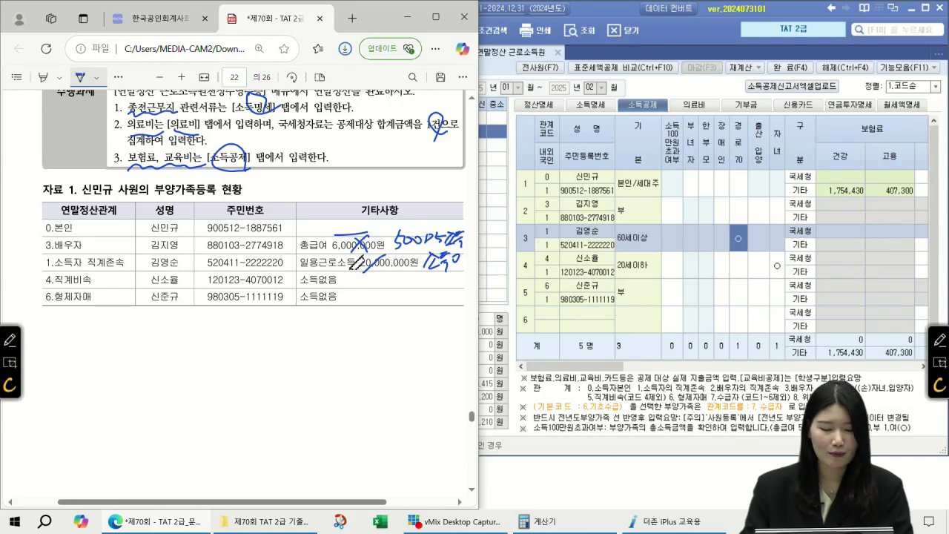
pyautogui.scroll(-15, 357, 262)
pyautogui.scroll(-10, 357, 262)
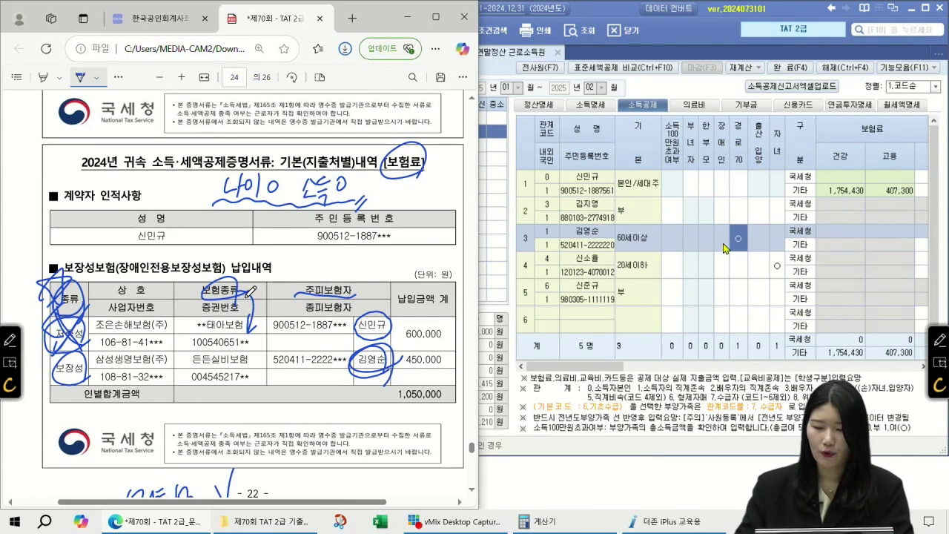
pyautogui.click(841, 231)
pyautogui.press('Return')
pyautogui.press('Return')
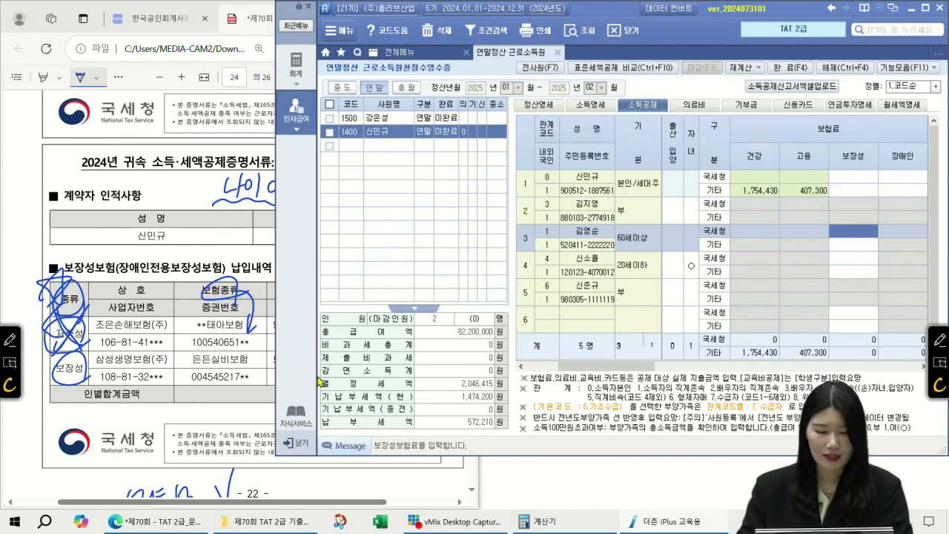
# - Enter 450,000 as row 3's 보장성 insurance premium
pyautogui.click(246, 382)
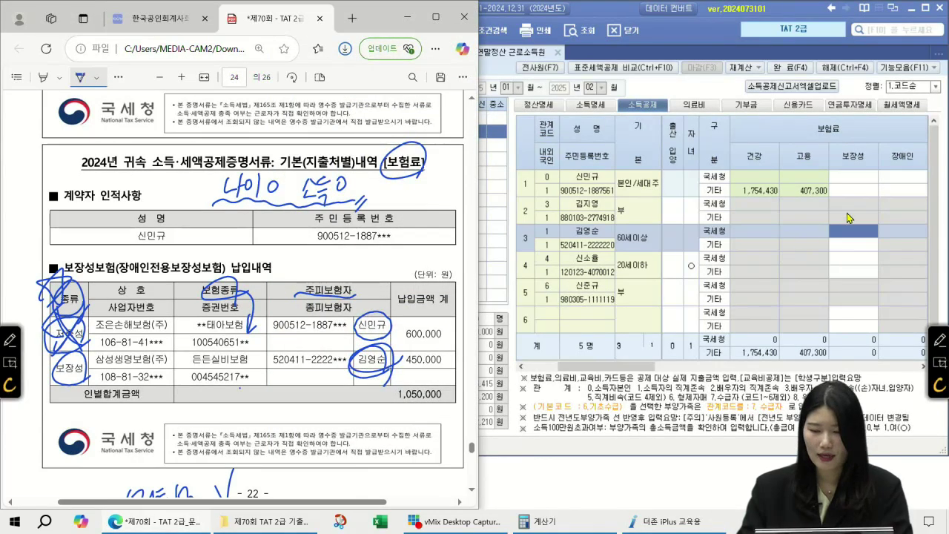
pyautogui.click(853, 231)
pyautogui.write('45')
pyautogui.press('Return')
pyautogui.press('Left')
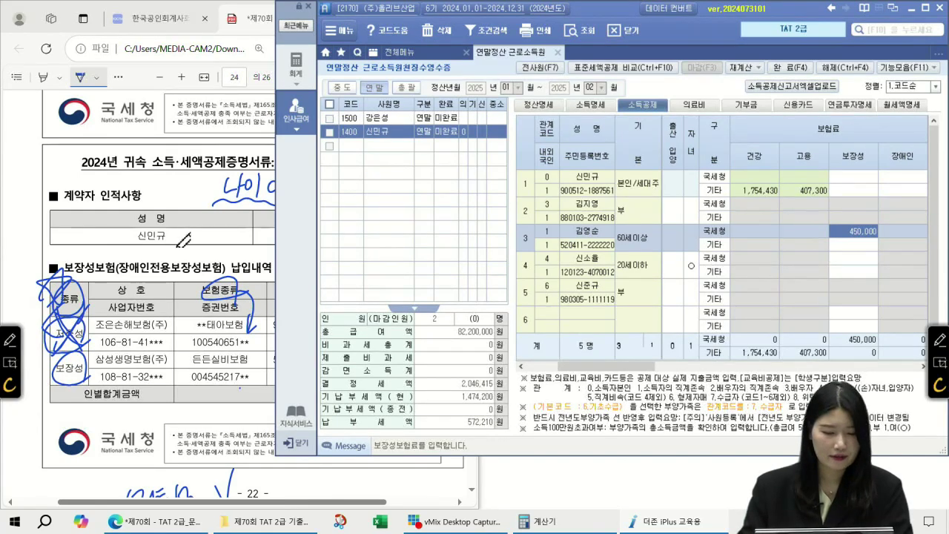
# - View the 교육비 certificate showing 5,500,000 university tuition and locate row 5's dependent
pyautogui.click(184, 239)
pyautogui.scroll(-3, 223, 244)
pyautogui.scroll(-3, 230, 245)
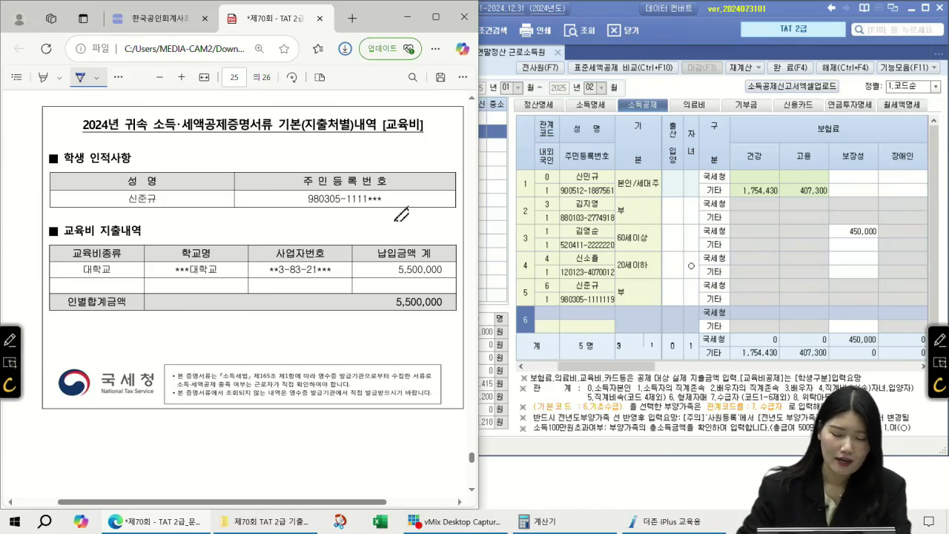
pyautogui.click(552, 286)
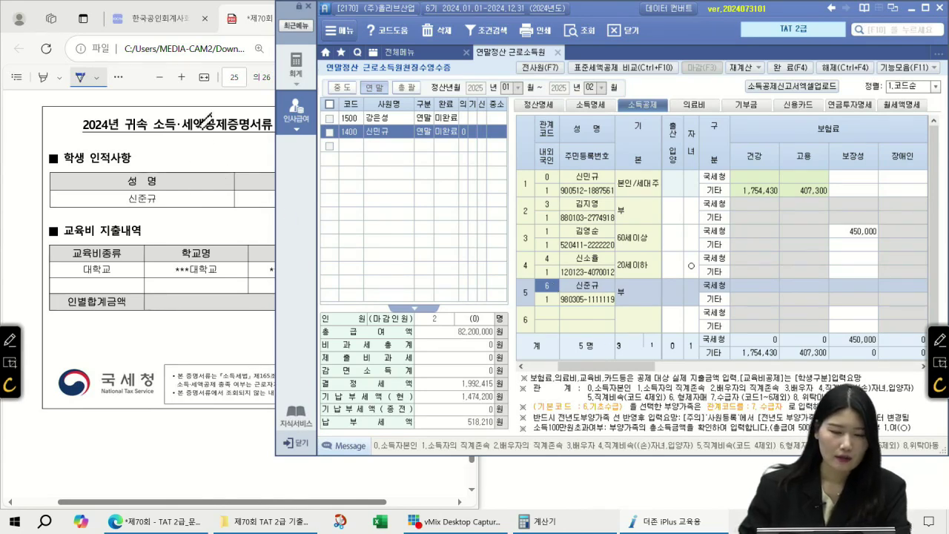
pyautogui.click(252, 21)
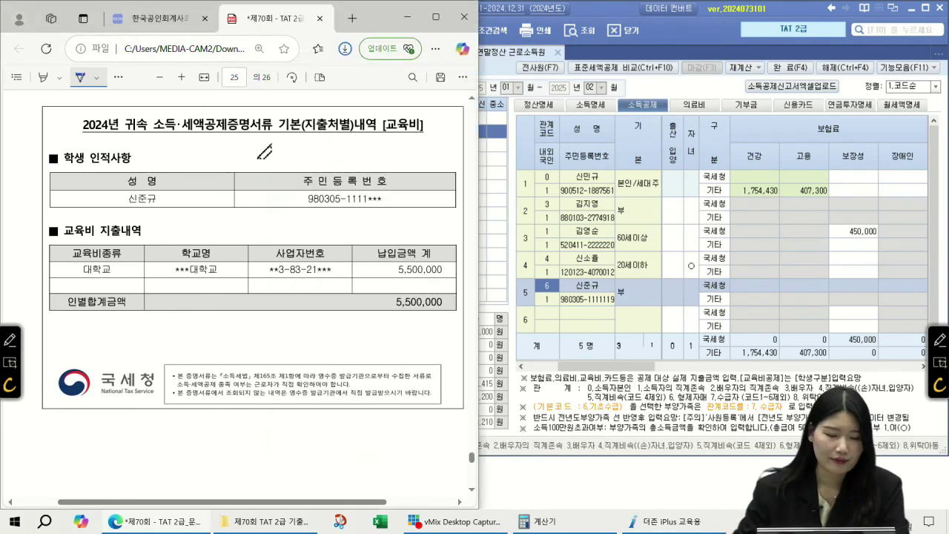
pyautogui.scroll(3, 306, 289)
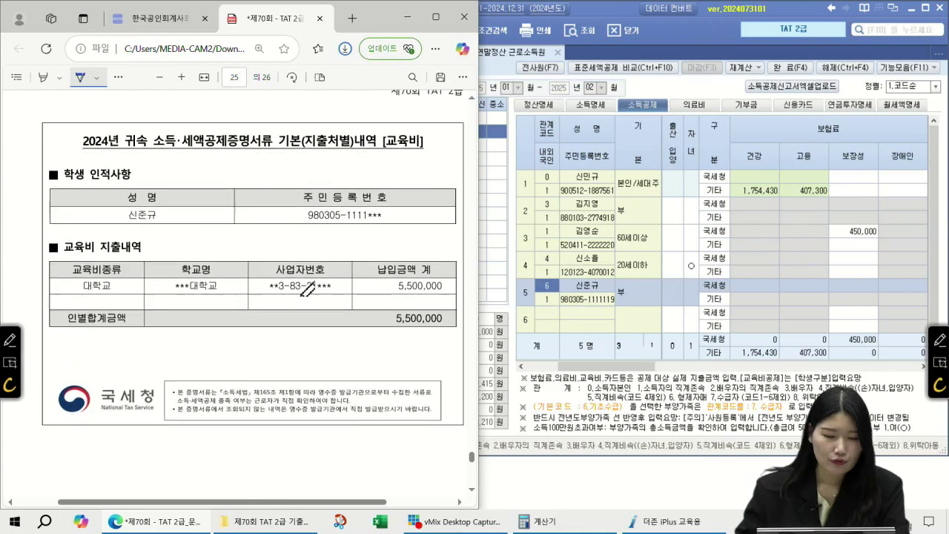
pyautogui.scroll(15, 307, 289)
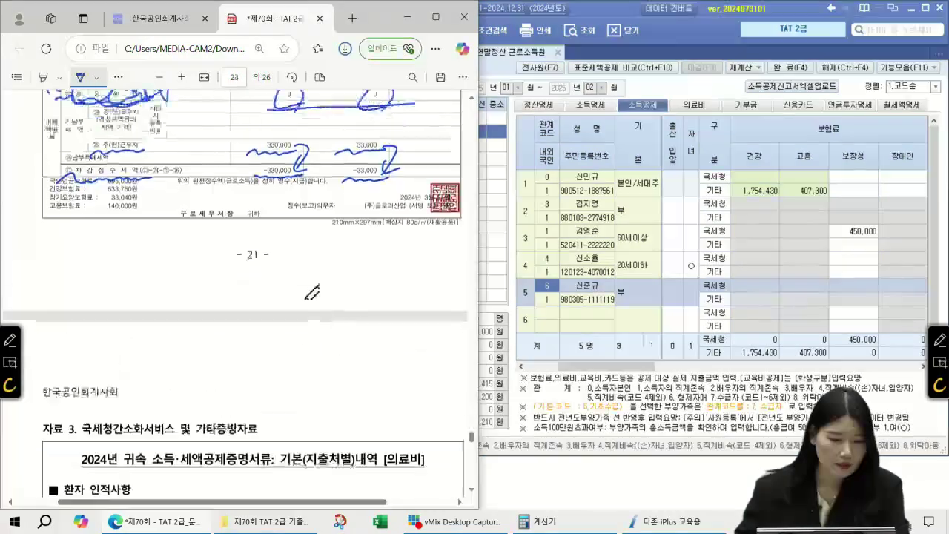
pyautogui.scroll(10, 312, 291)
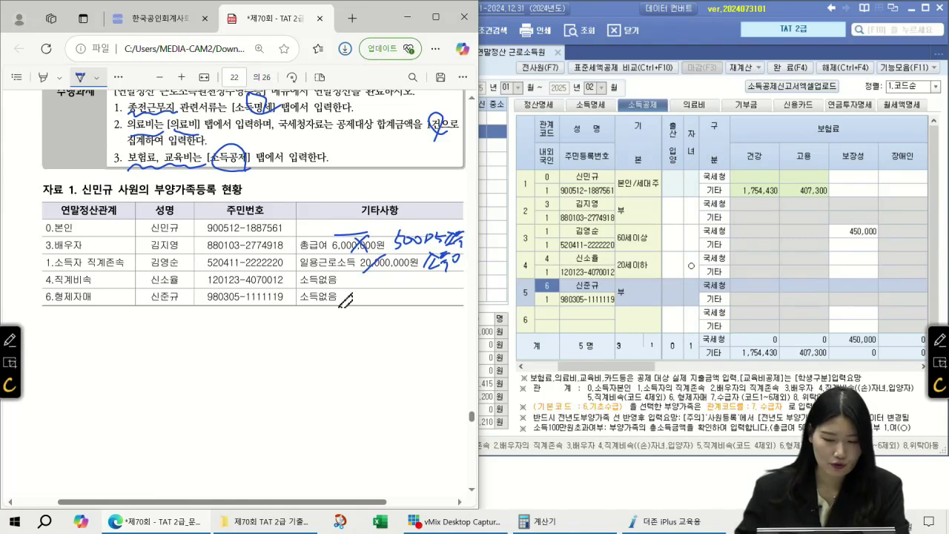
pyautogui.scroll(-10, 345, 299)
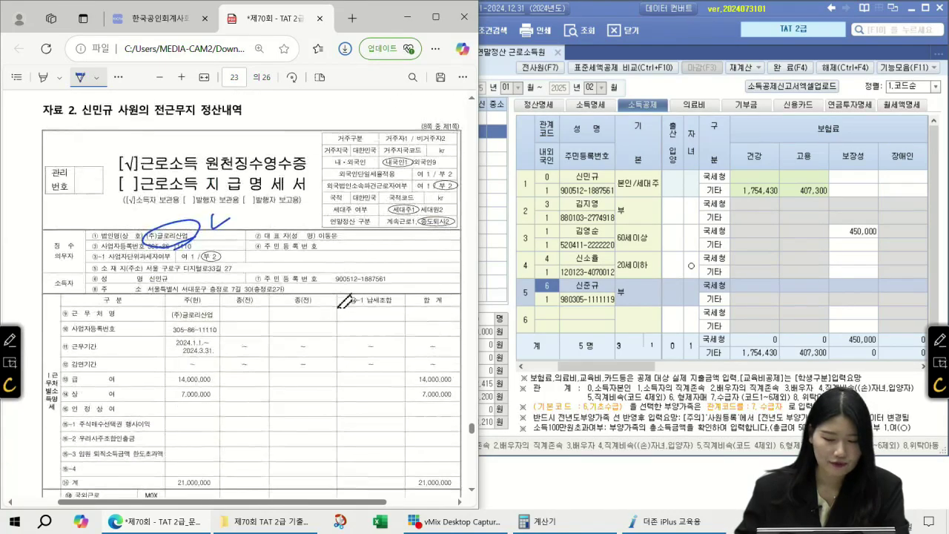
pyautogui.scroll(-15, 345, 300)
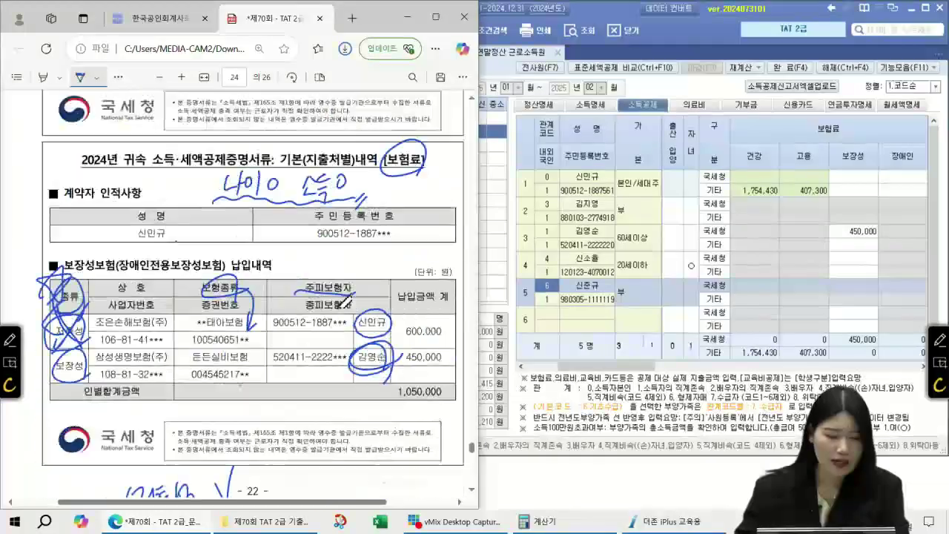
pyautogui.scroll(-5, 345, 299)
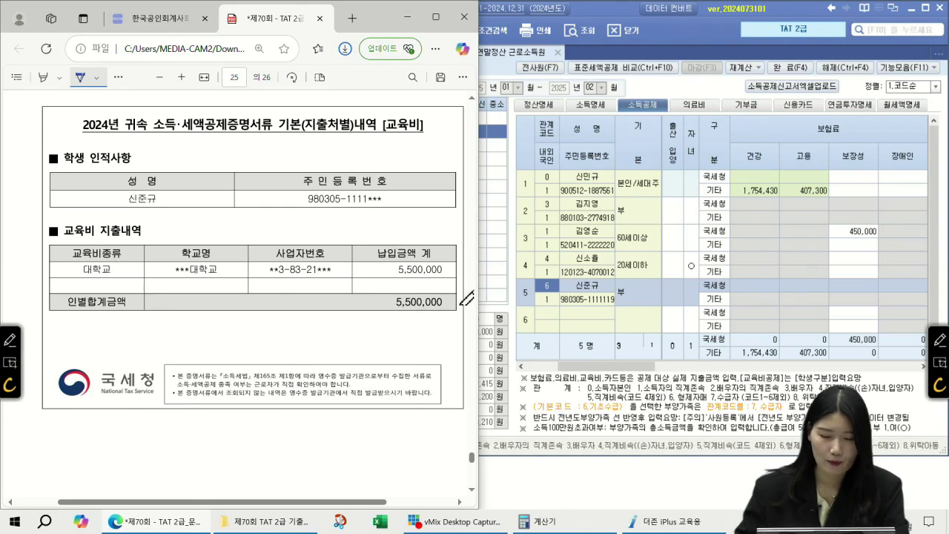
# - Set row 5's 교육비 category to 대학생 with 5,500,000 in 일반
pyautogui.click(849, 292)
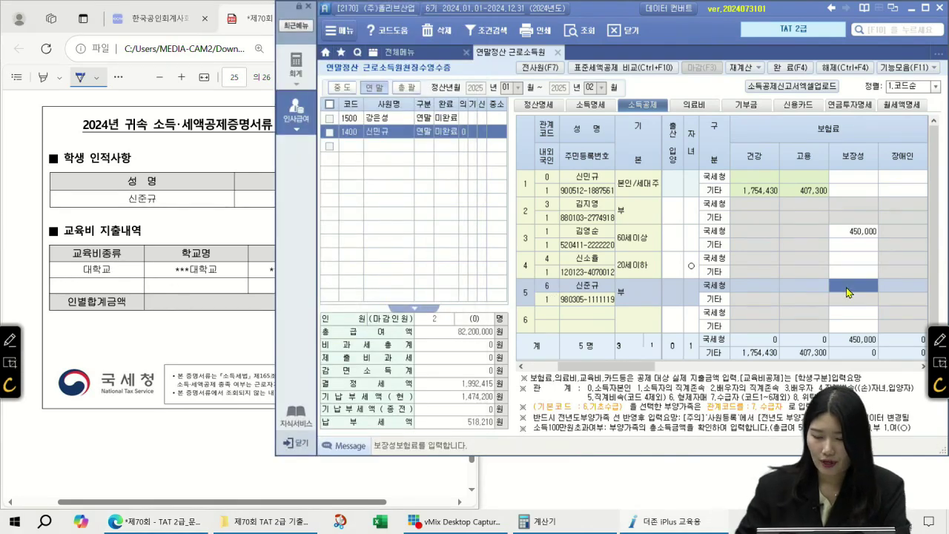
pyautogui.press('Right')
pyautogui.press('Left')
pyautogui.press('Left')
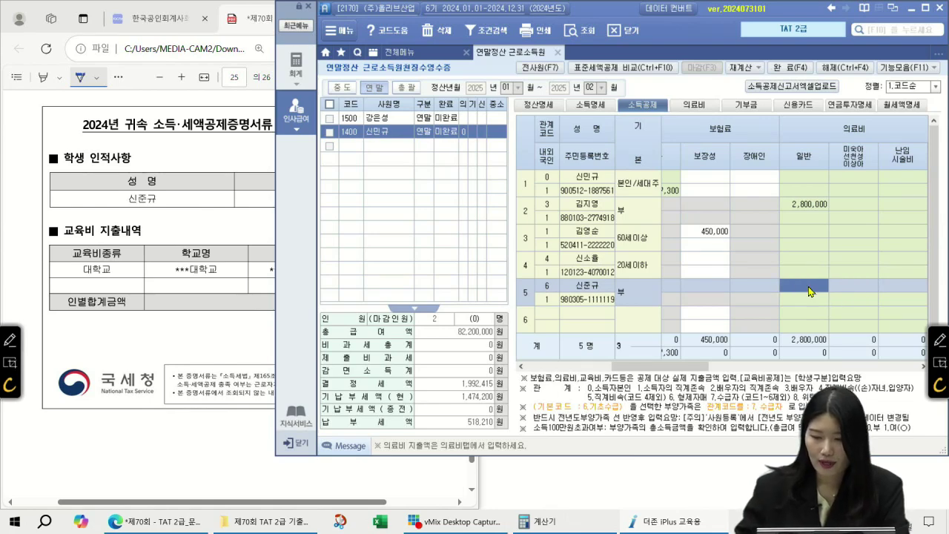
pyautogui.press('Right')
pyautogui.press('Right')
pyautogui.press('Right')
pyautogui.press('Right')
pyautogui.press('Right')
pyautogui.press('Right')
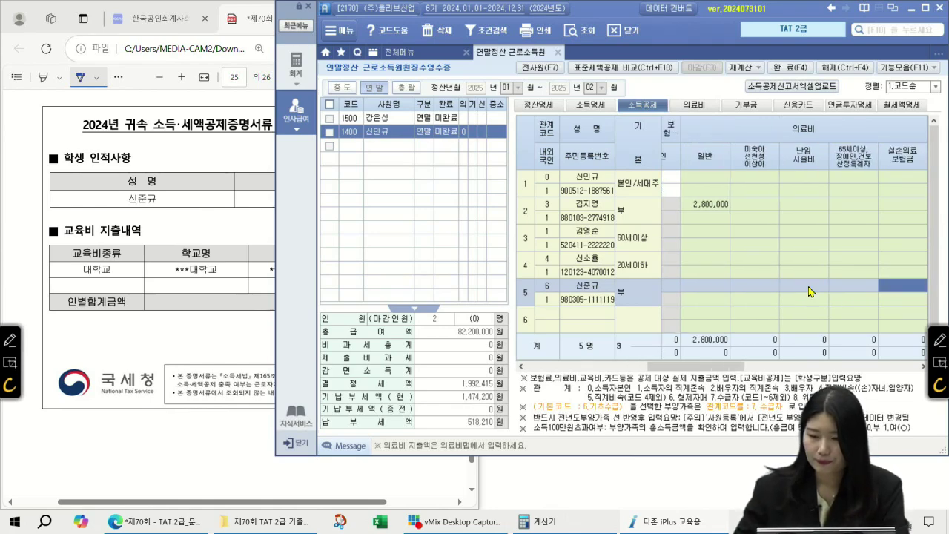
pyautogui.press('Left')
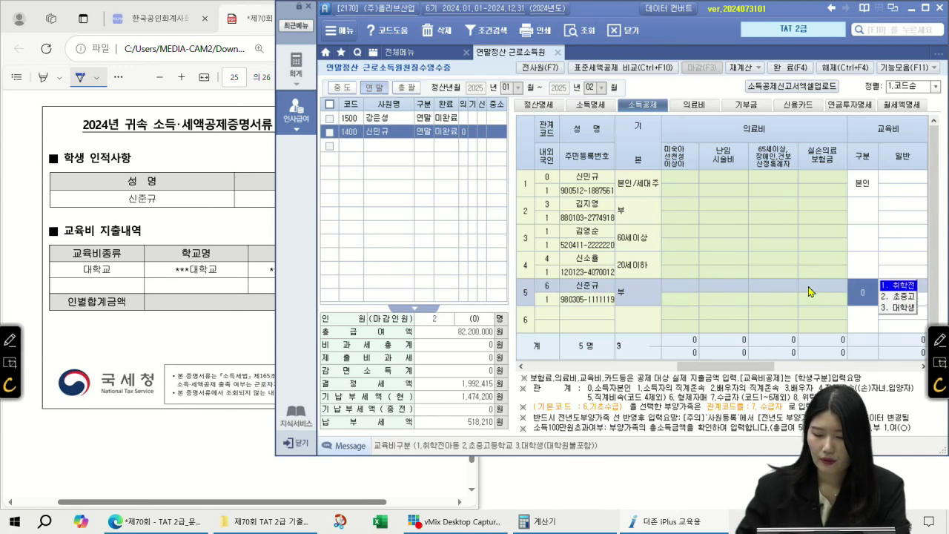
pyautogui.click(894, 307)
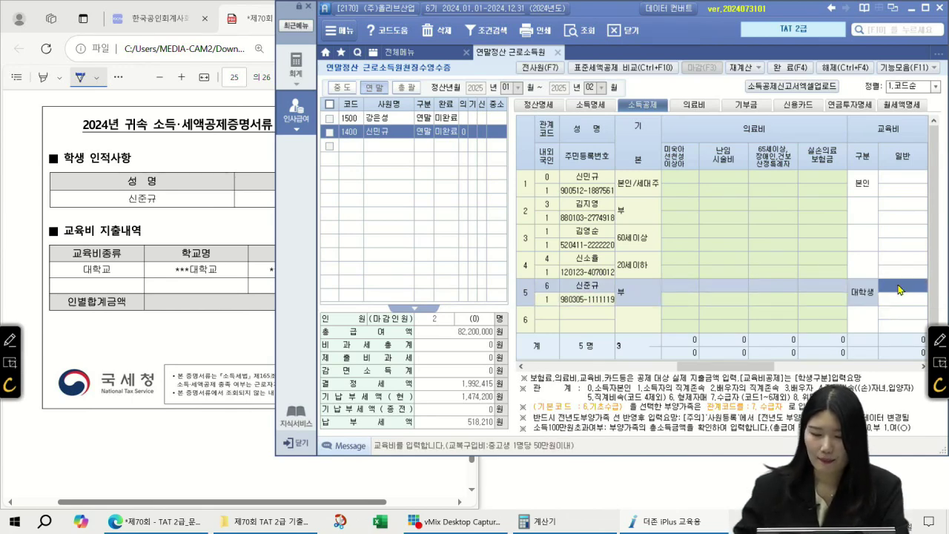
pyautogui.write('5500000')
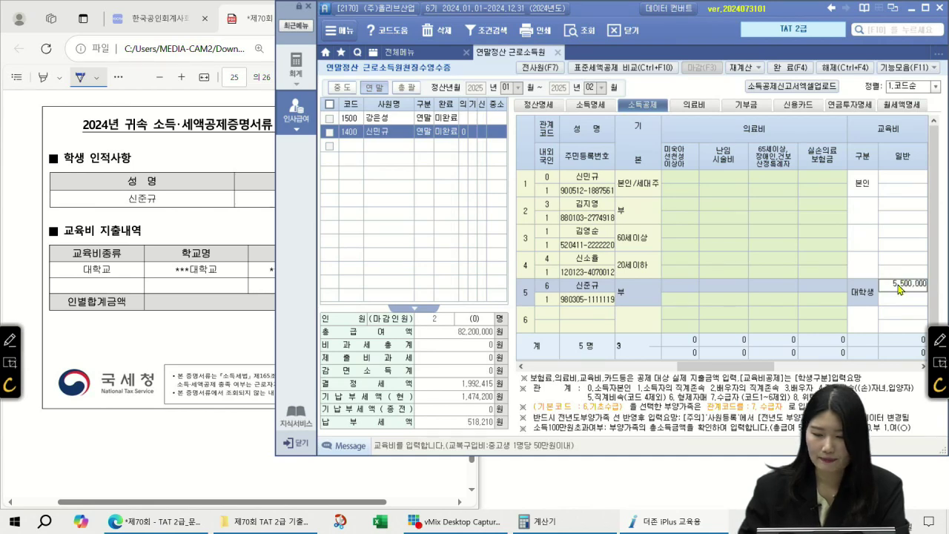
pyautogui.press('Return')
pyautogui.click(860, 289)
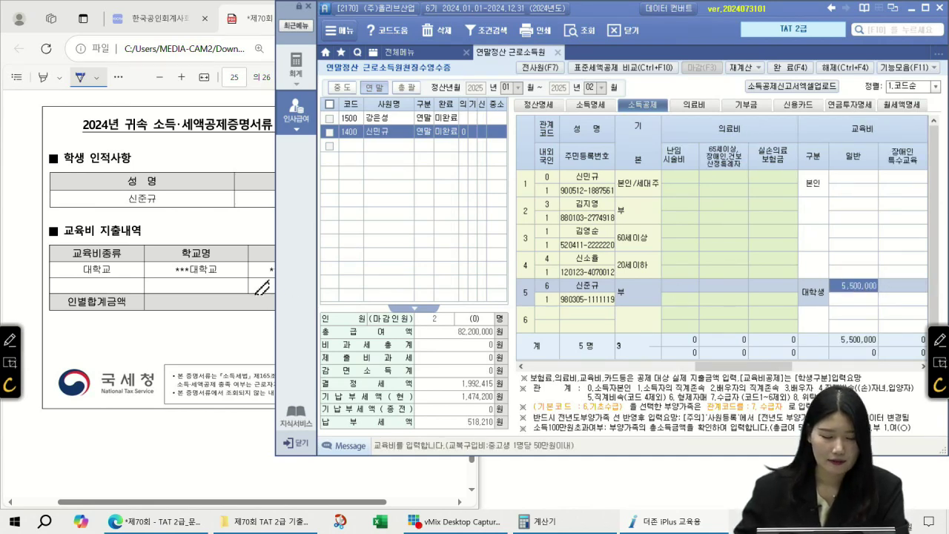
# - Scroll the PDF down to exam questions 46–50
pyautogui.click(256, 289)
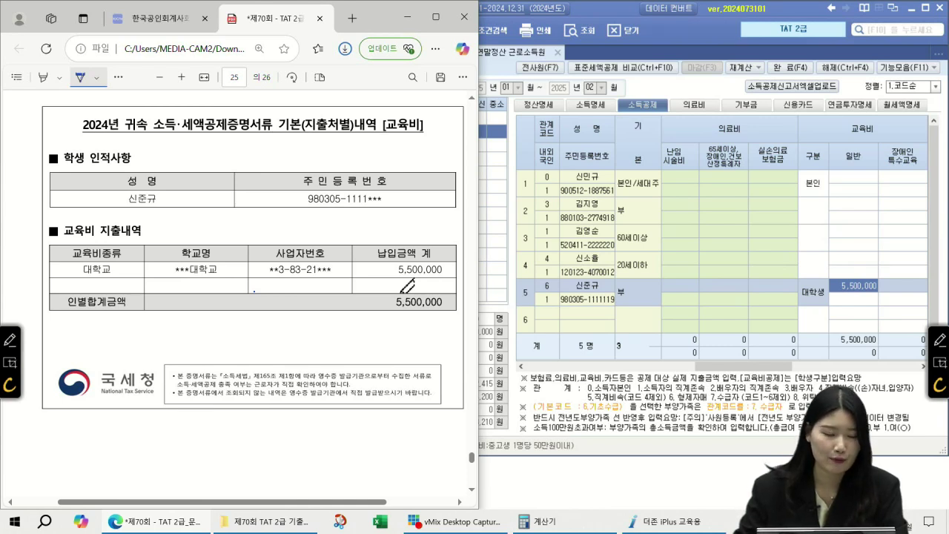
pyautogui.scroll(-6, 407, 286)
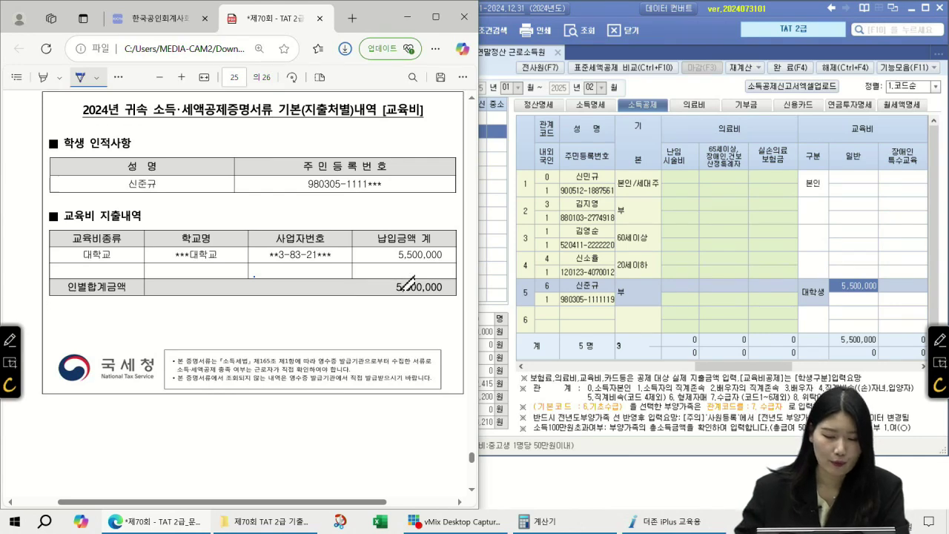
pyautogui.scroll(-3, 300, 252)
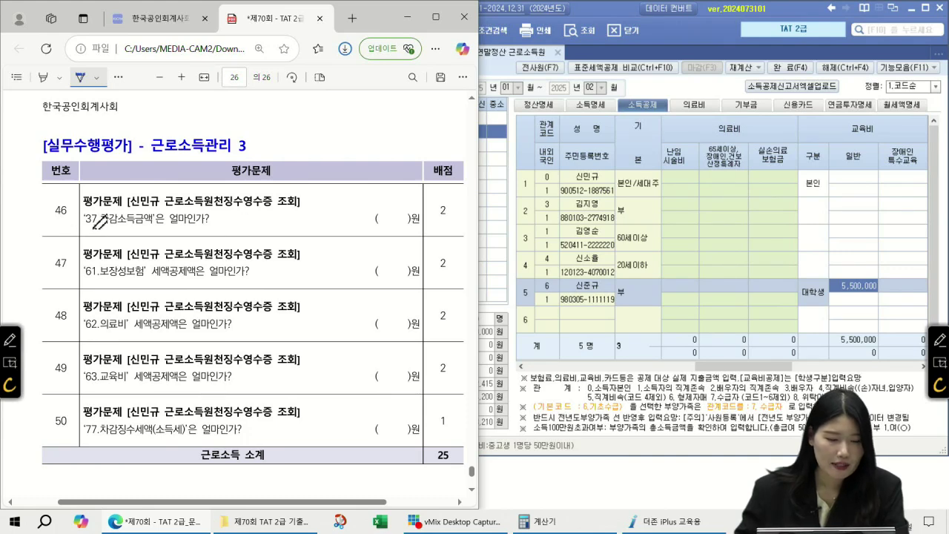
pyautogui.click(550, 110)
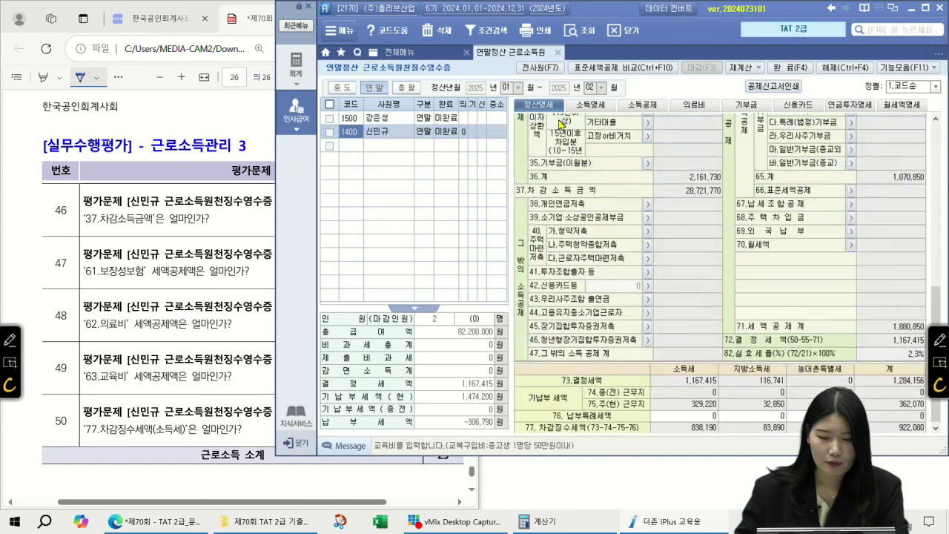
# - Write the 37.차감소득금액 answer for question 46 and 54,000 for question 47
pyautogui.click(688, 193)
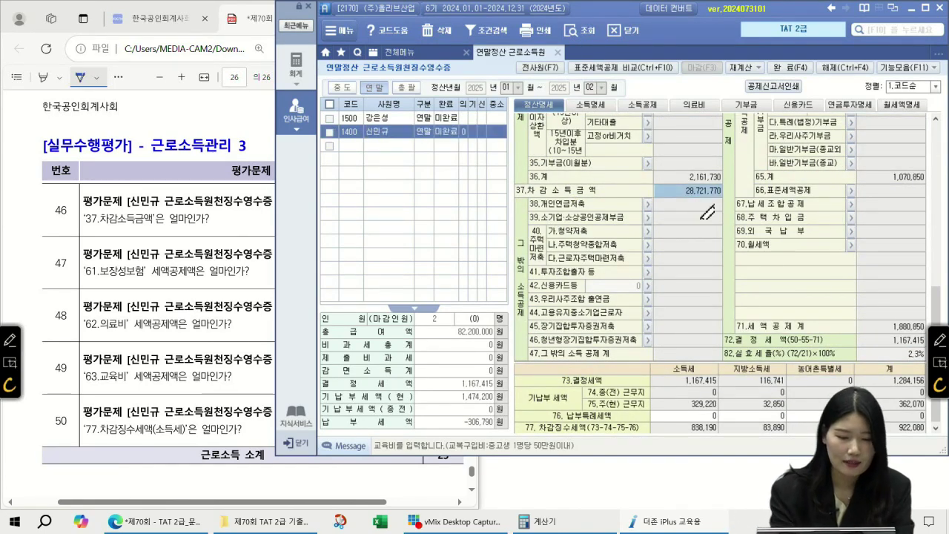
pyautogui.moveTo(214, 217); pyautogui.dragTo(245, 217)
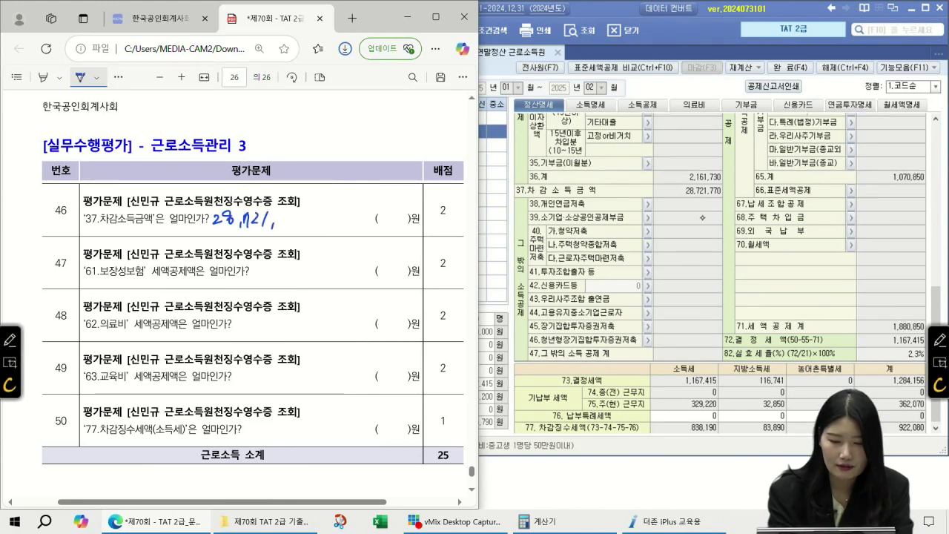
pyautogui.moveTo(299, 215); pyautogui.dragTo(298, 217)
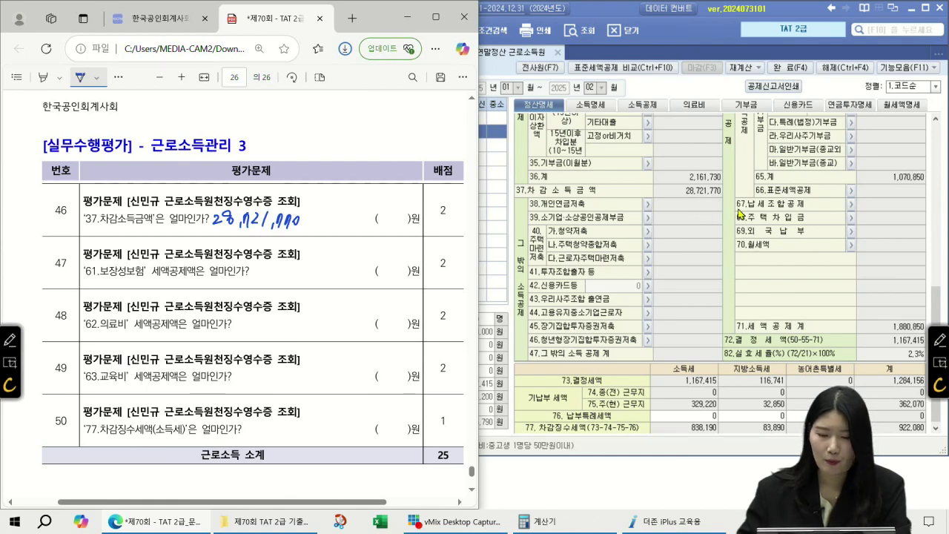
pyautogui.scroll(5, 739, 213)
pyautogui.click(907, 184)
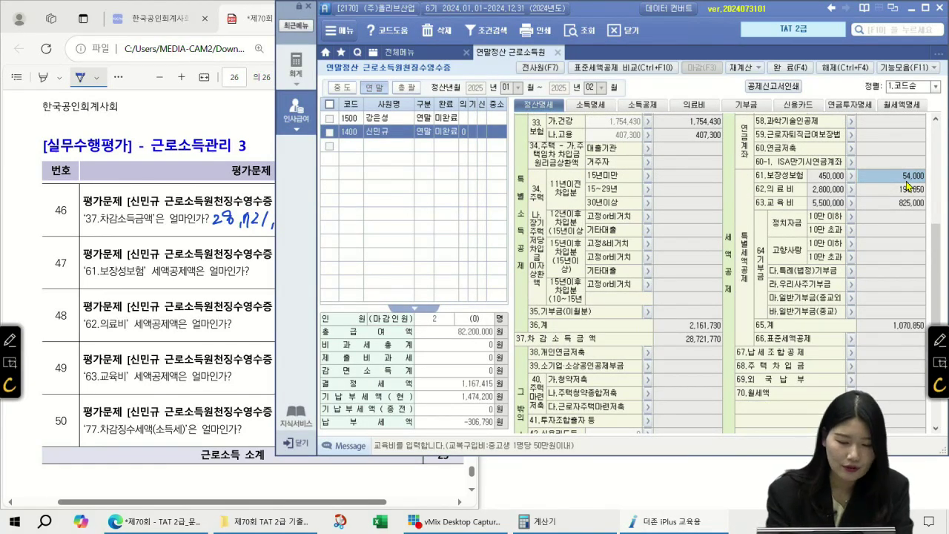
pyautogui.click(207, 277)
pyautogui.moveTo(208, 277)
pyautogui.mouseDown()
pyautogui.moveTo(205, 295)
pyautogui.moveTo(225, 284)
pyautogui.mouseUp()
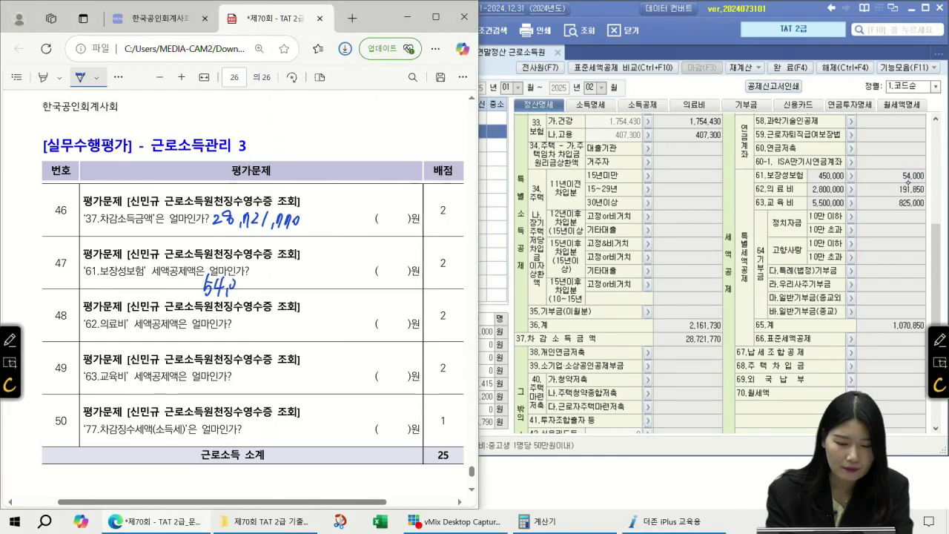
# - Write the 191,850 의료비 credit for question 48 and 825,000 교육비 credit for question 49
pyautogui.click(885, 190)
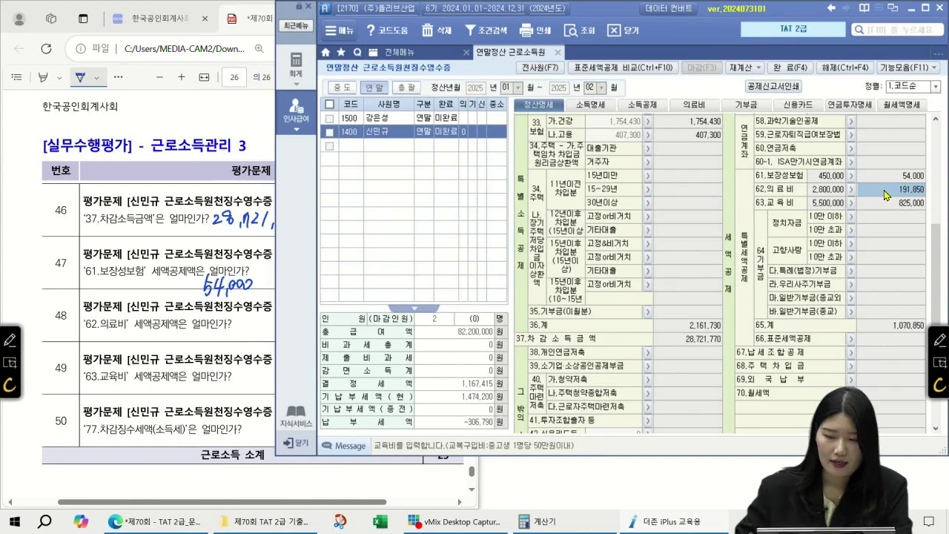
pyautogui.moveTo(198, 332)
pyautogui.mouseDown()
pyautogui.moveTo(192, 349)
pyautogui.moveTo(203, 350)
pyautogui.mouseUp()
pyautogui.moveTo(217, 334)
pyautogui.mouseDown()
pyautogui.moveTo(213, 349)
pyautogui.moveTo(234, 340)
pyautogui.mouseUp()
pyautogui.moveTo(245, 332); pyautogui.dragTo(241, 350)
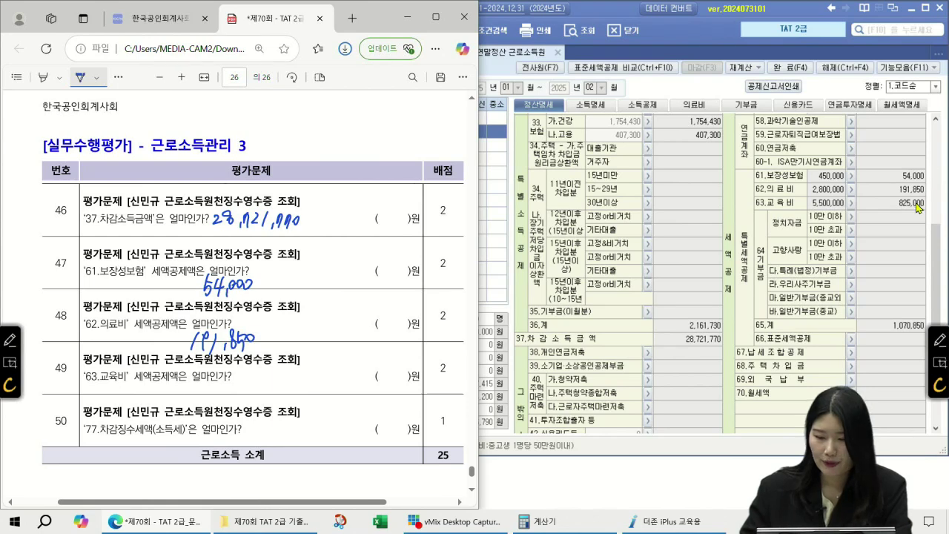
pyautogui.click(914, 204)
pyautogui.moveTo(247, 372)
pyautogui.mouseDown()
pyautogui.moveTo(244, 381)
pyautogui.moveTo(286, 376)
pyautogui.mouseUp()
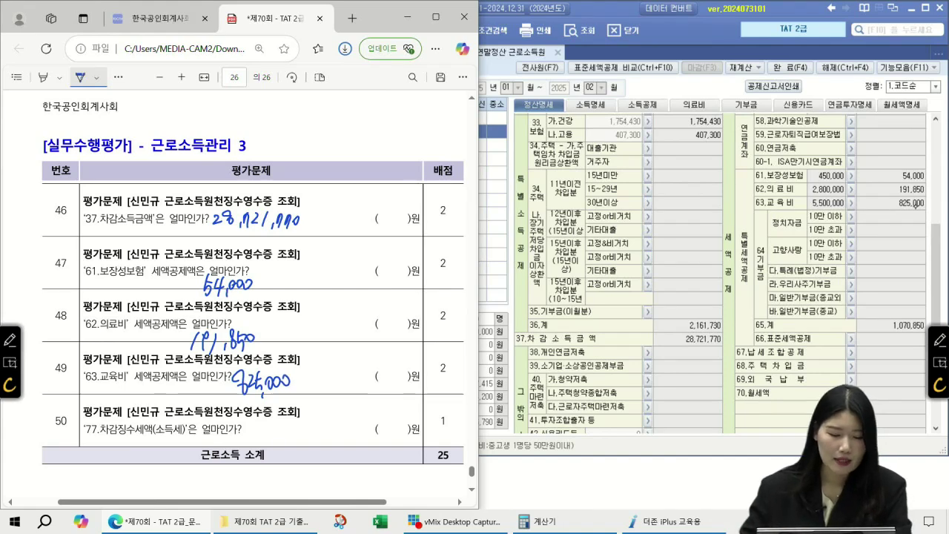
pyautogui.scroll(-4, 746, 277)
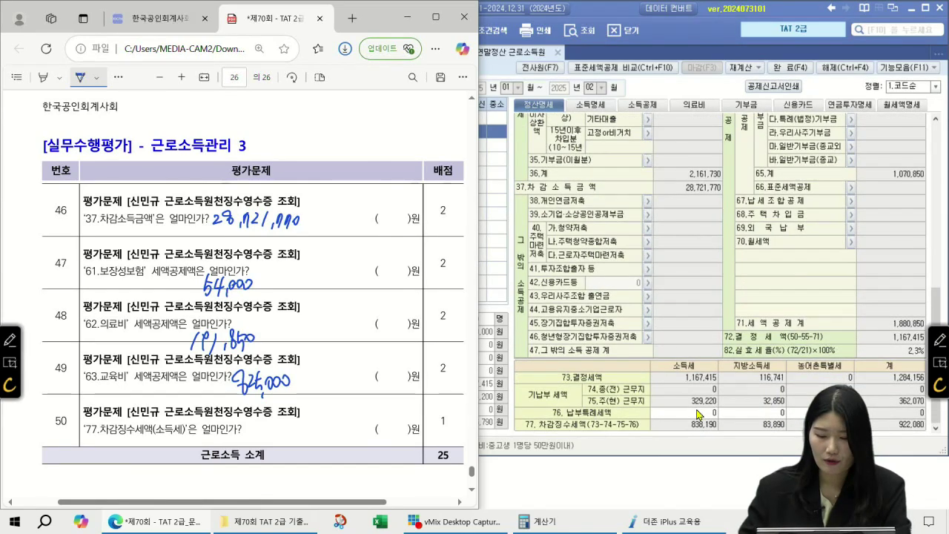
# - Read the 77.차감징수세액 소득세 of 838,190 and ink it as question 50's answer
pyautogui.click(699, 404)
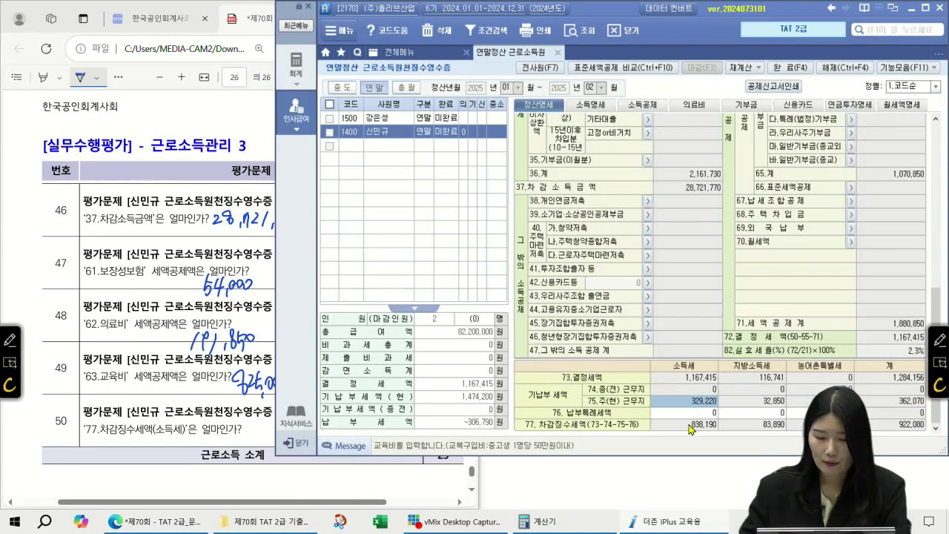
pyautogui.click(690, 425)
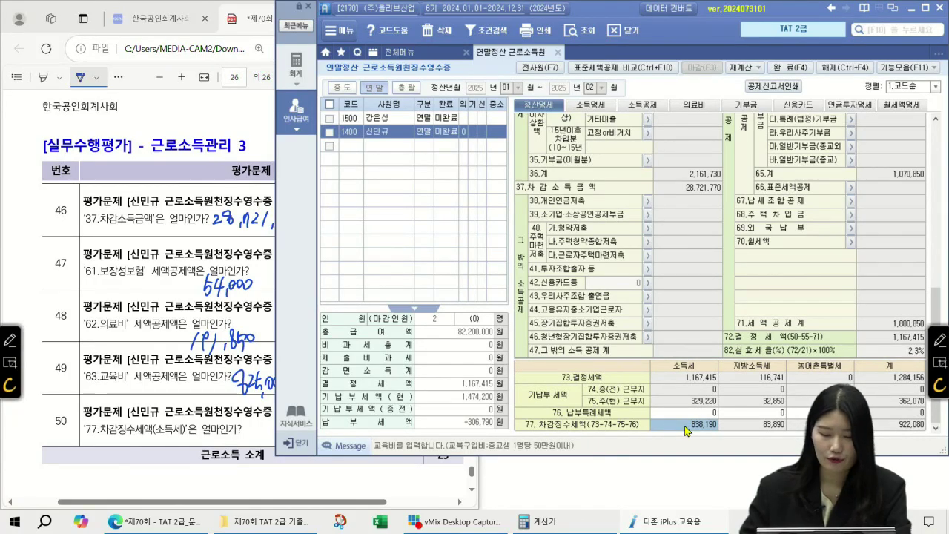
pyautogui.click(257, 424)
pyautogui.moveTo(257, 422); pyautogui.dragTo(261, 439)
pyautogui.moveTo(286, 431)
pyautogui.mouseDown()
pyautogui.moveTo(292, 443)
pyautogui.moveTo(307, 437)
pyautogui.moveTo(295, 445)
pyautogui.mouseUp()
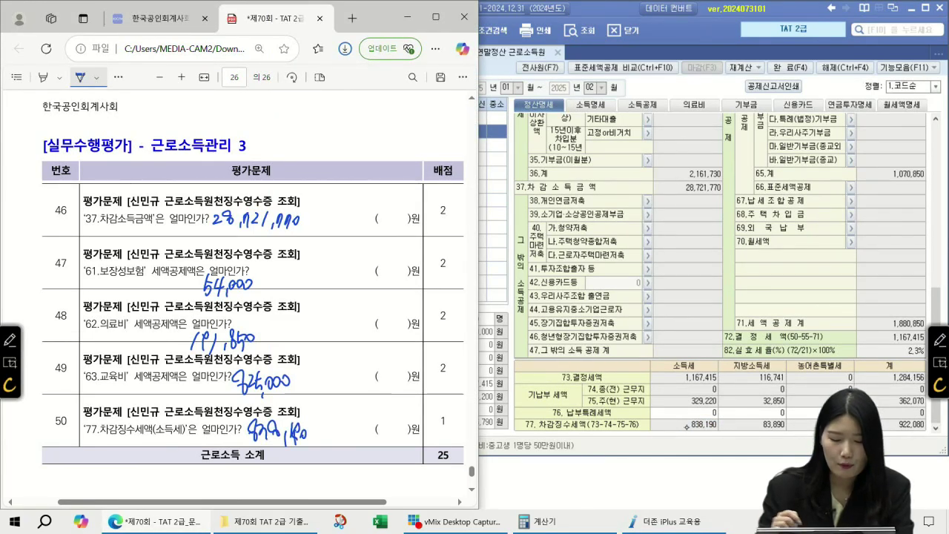
# - Verify 838,190 against 결정세액 1,167,415, withheld 329,220, 지방소득세 83,890, and total 922,080
pyautogui.click(695, 404)
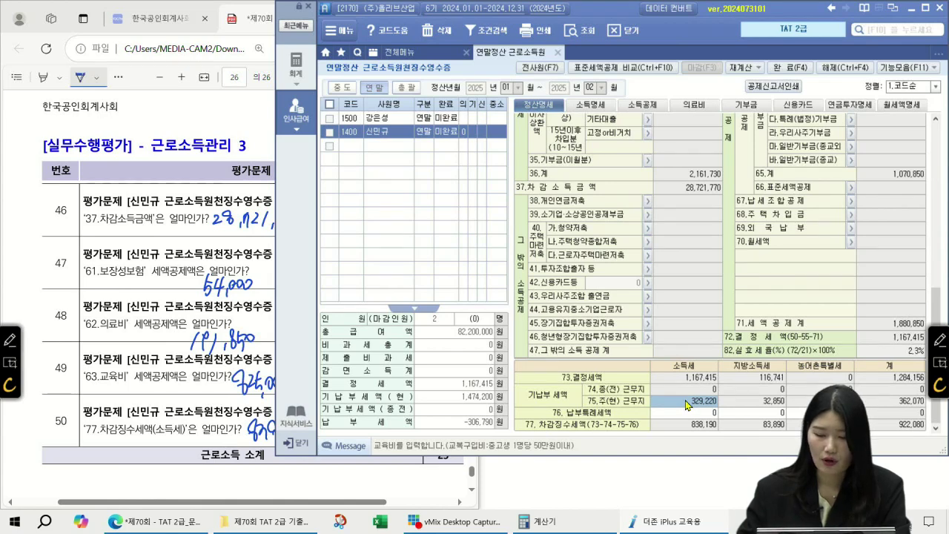
pyautogui.click(691, 377)
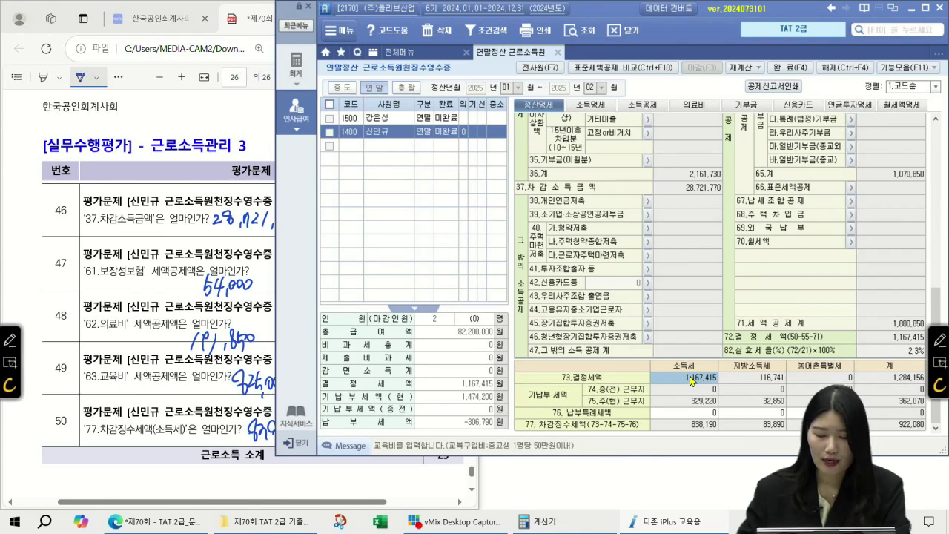
pyautogui.click(697, 400)
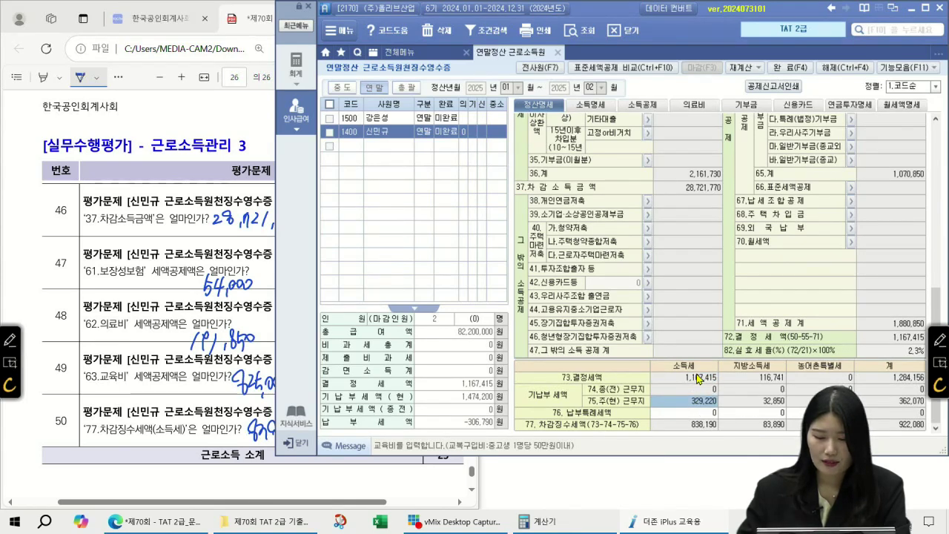
pyautogui.click(699, 425)
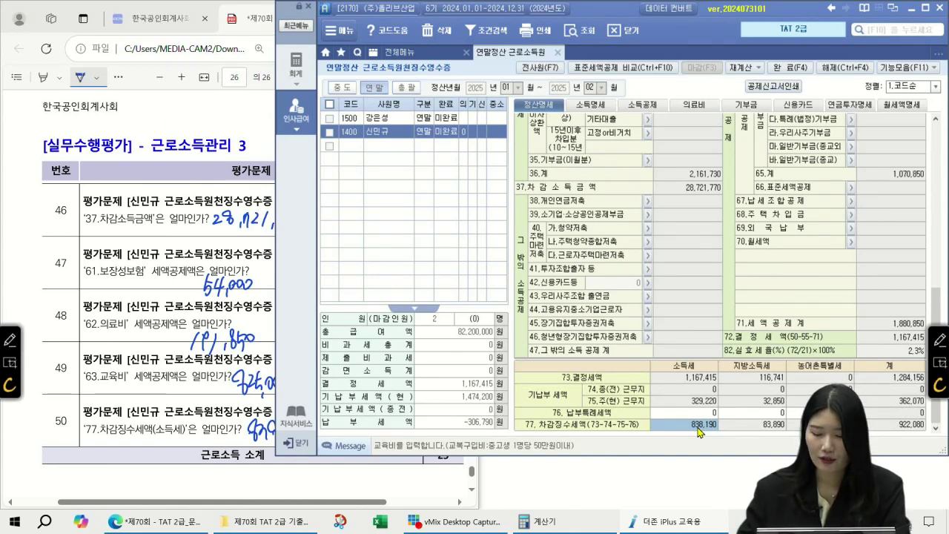
pyautogui.click(720, 424)
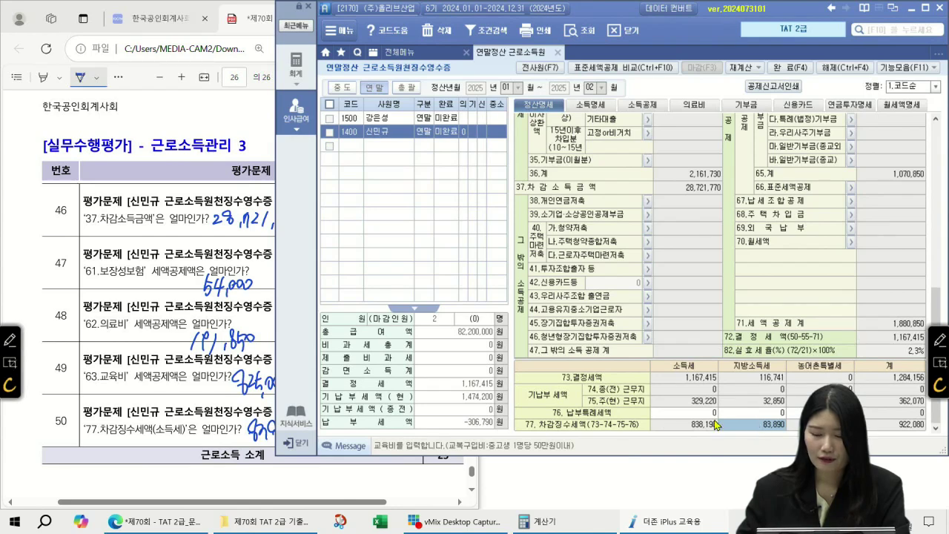
pyautogui.click(712, 423)
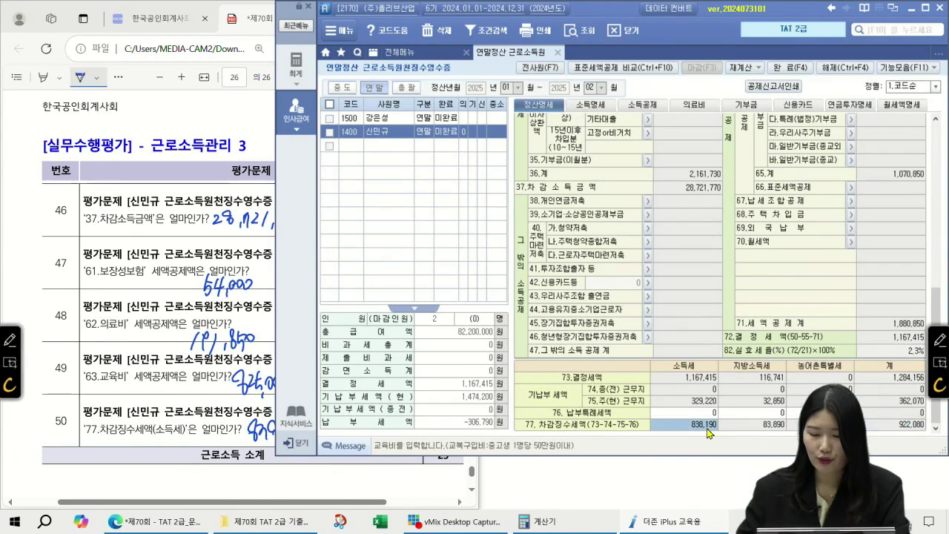
pyautogui.click(896, 426)
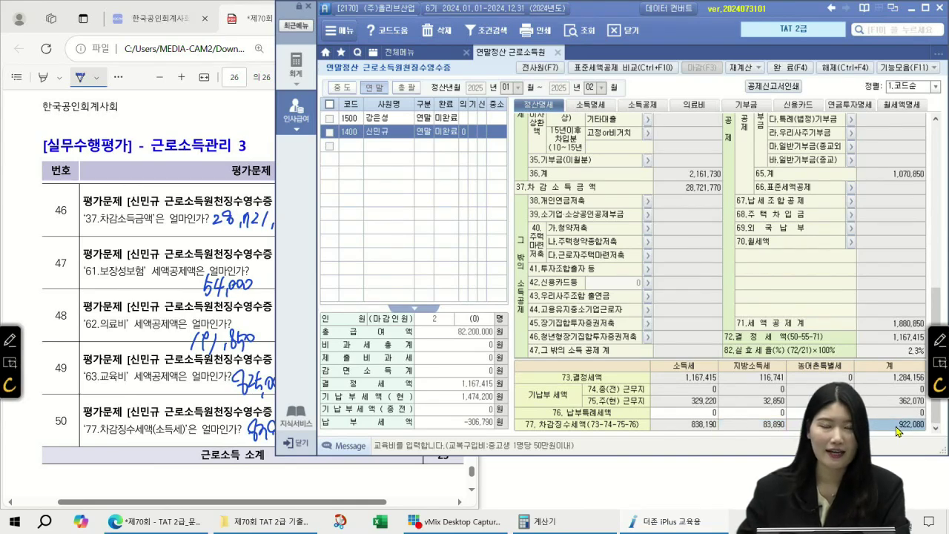